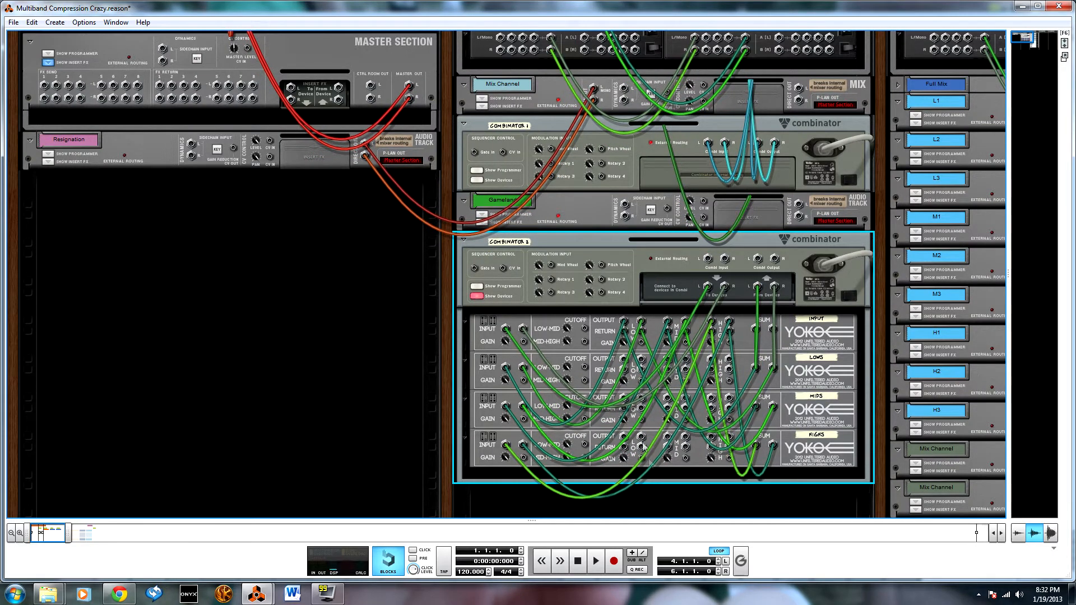
# Step: Flip the rack to its front side and hide the devices inside the Combinator 2 9 BAND Split
pyautogui.press('Tab')
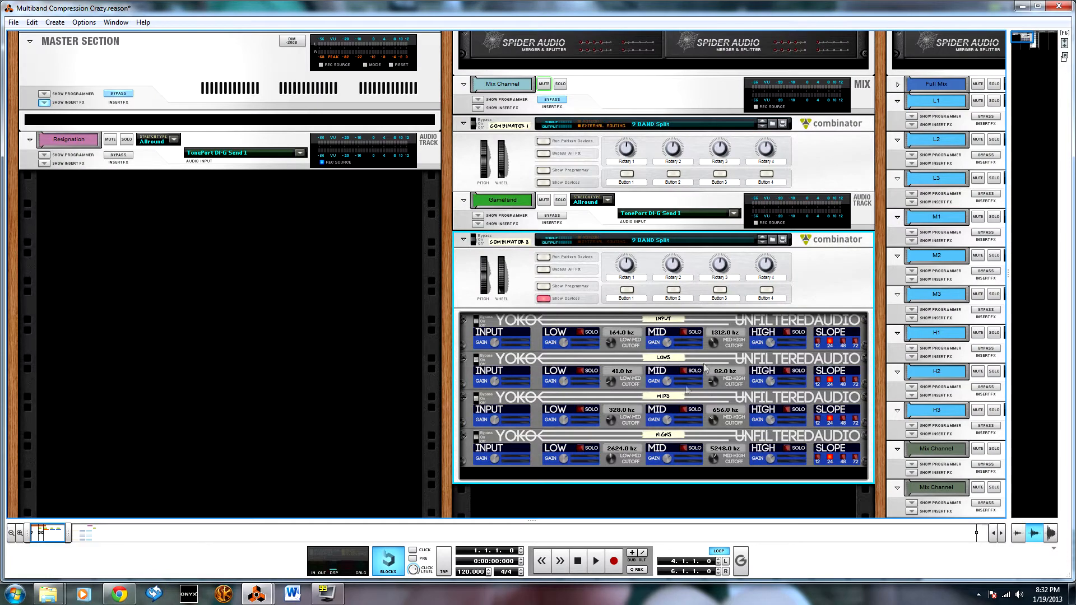
pyautogui.scroll(1, 566, 463)
pyautogui.scroll(-1, 596, 475)
pyautogui.click(548, 302)
pyautogui.scroll(2, 588, 446)
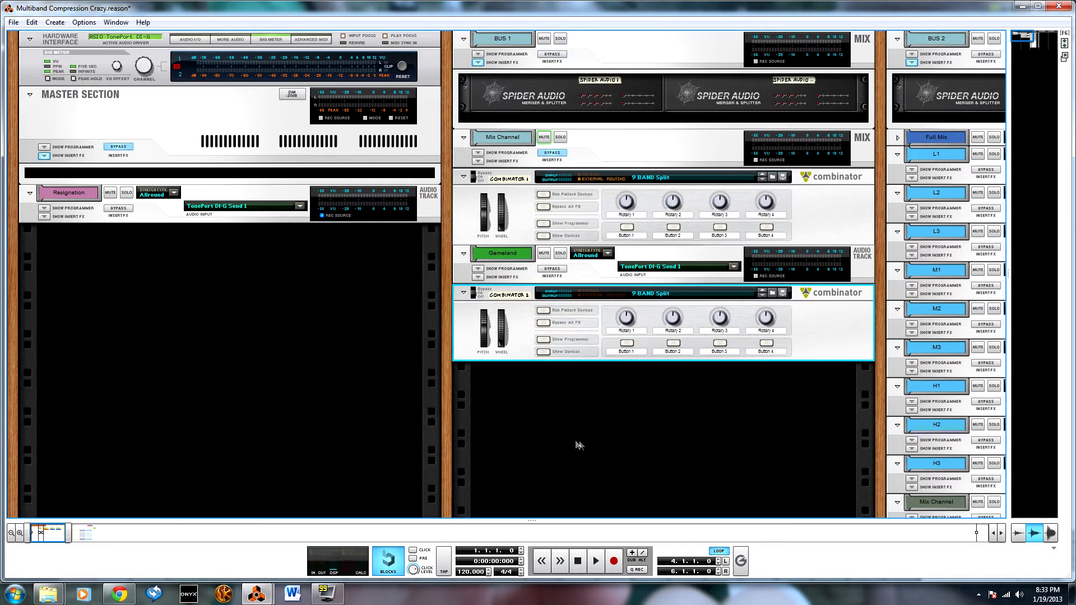
# Step: Show the sequencer together with the rack and mute the Gameland track
pyautogui.press('F7')
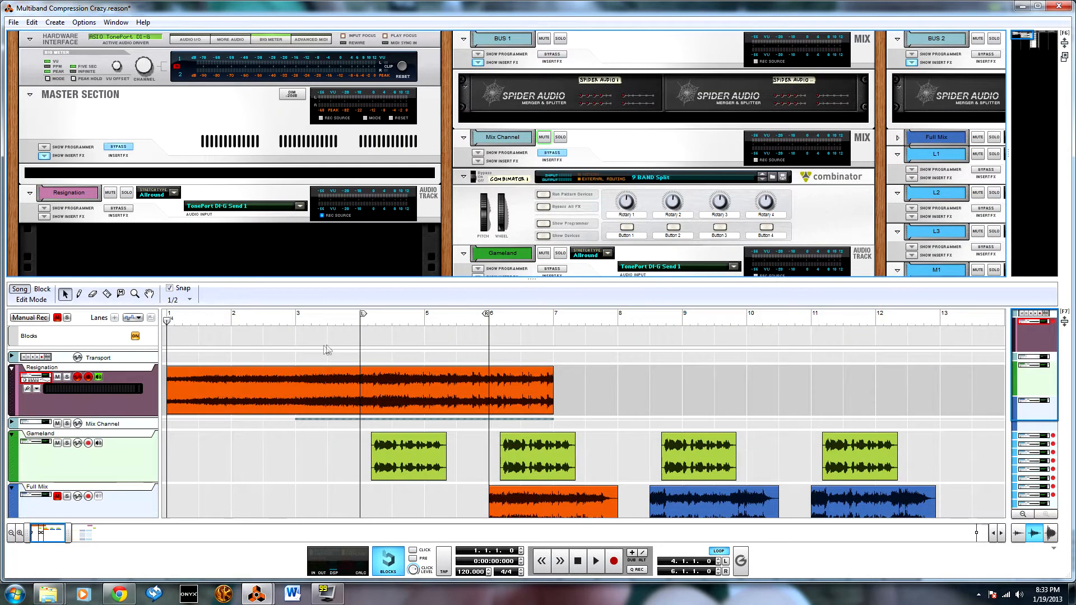
pyautogui.click(57, 443)
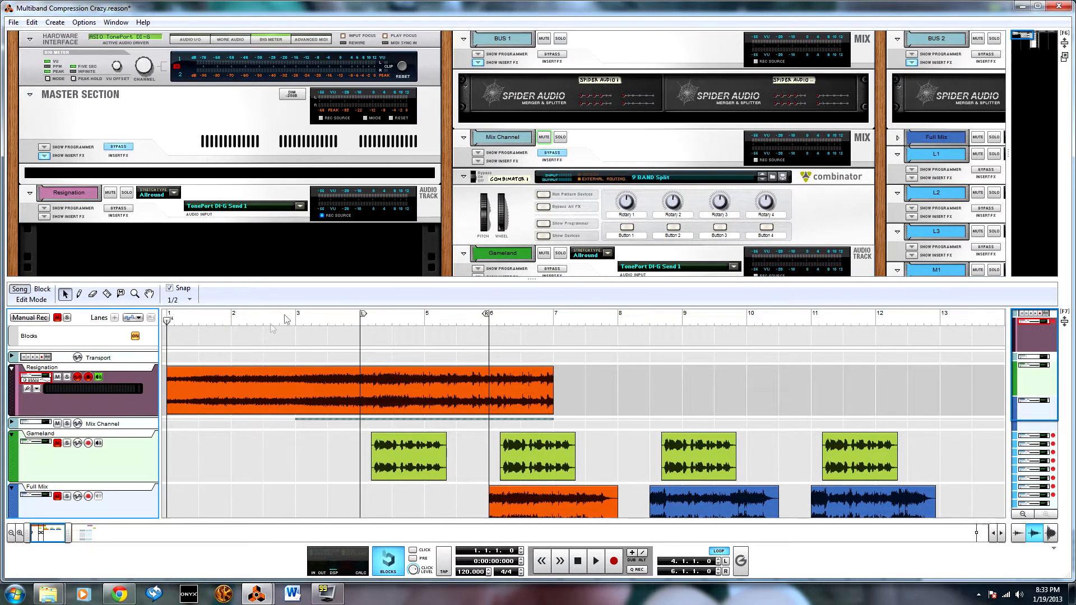
pyautogui.click(441, 247)
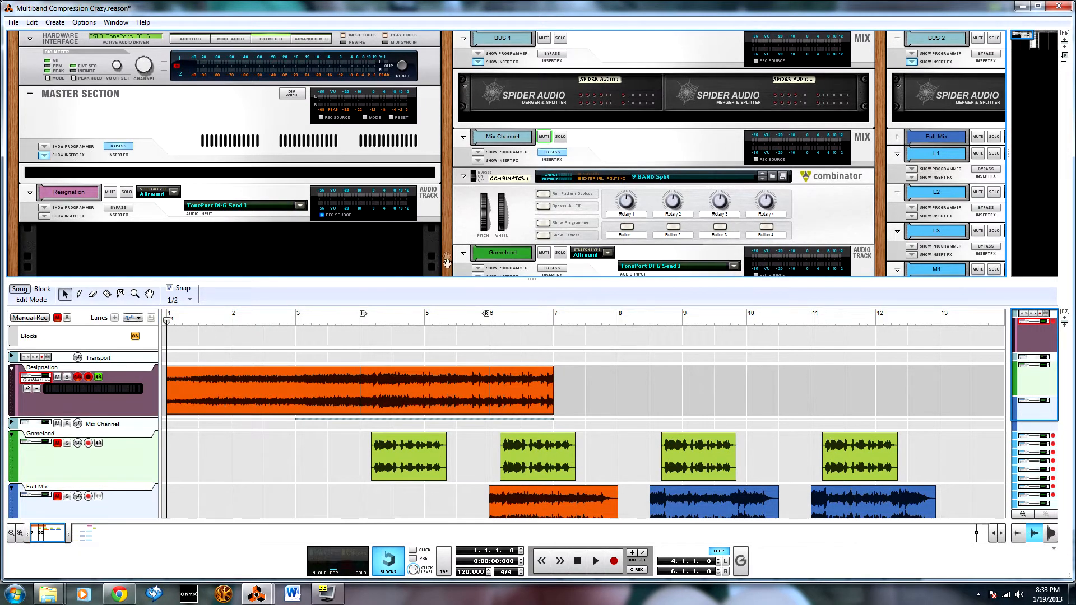
# Step: Bring both Combinators into view in the rack and play the Resignation track from bar 1 to just past bar 4
pyautogui.scroll(-4, 474, 243)
pyautogui.scroll(3, 474, 242)
pyautogui.scroll(-3, 474, 242)
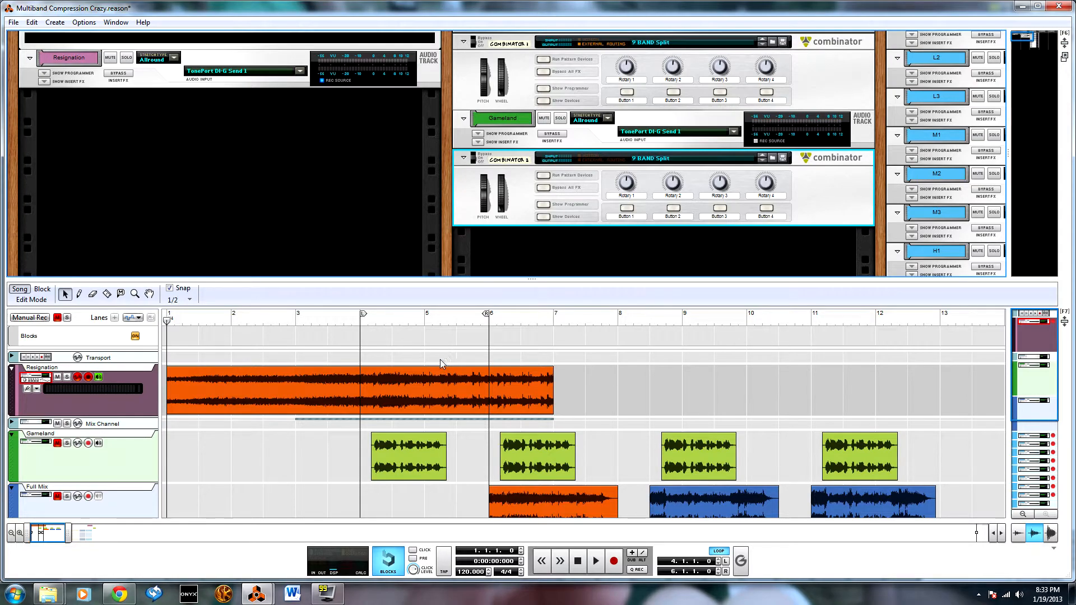
pyautogui.moveTo(441, 119); pyautogui.dragTo(432, 153)
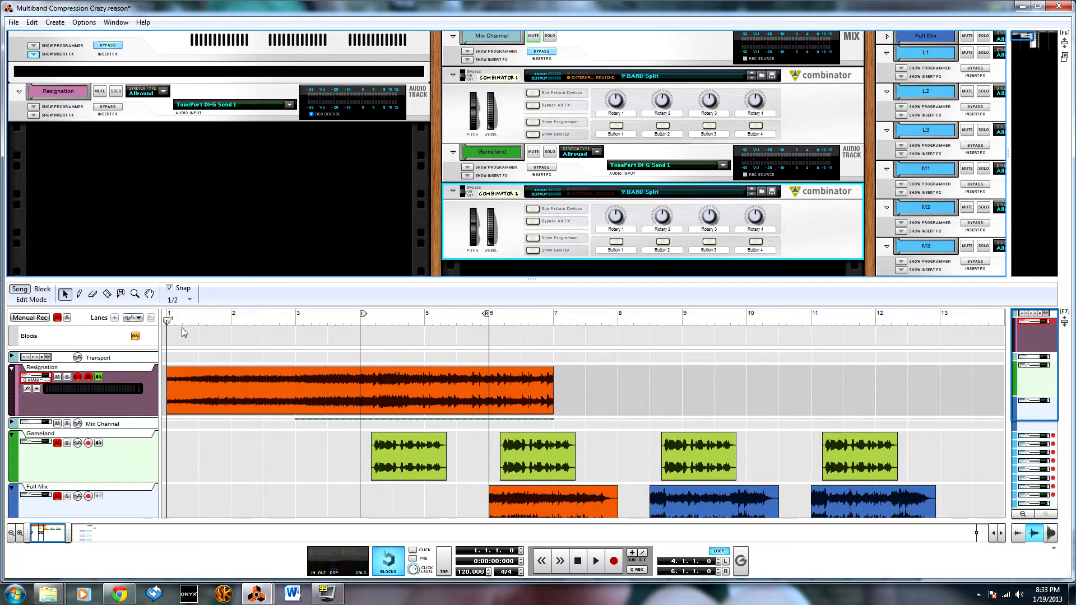
pyautogui.press('space')
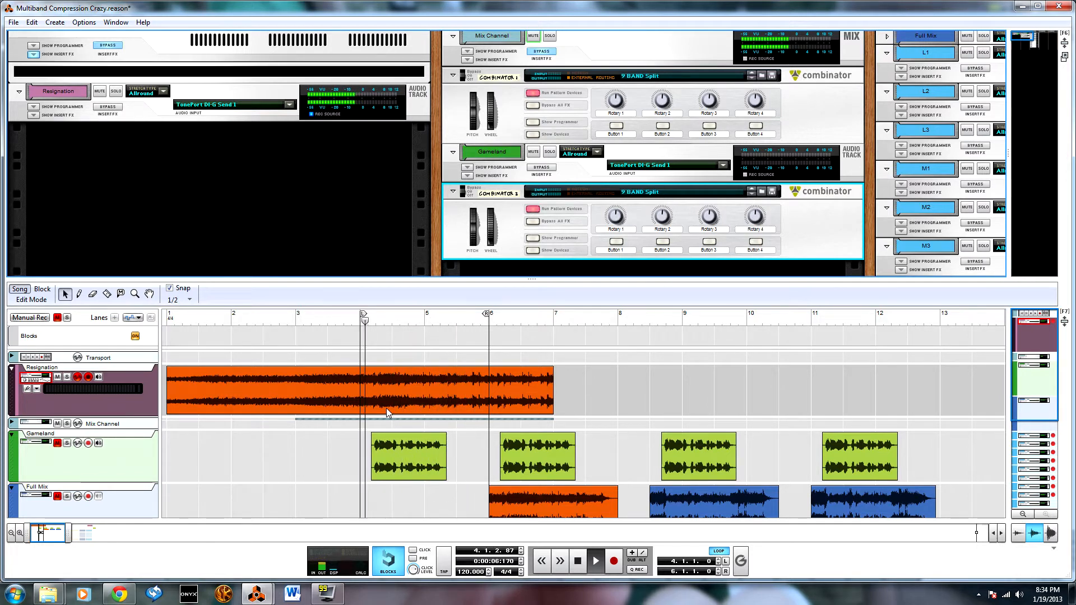
pyautogui.press('space')
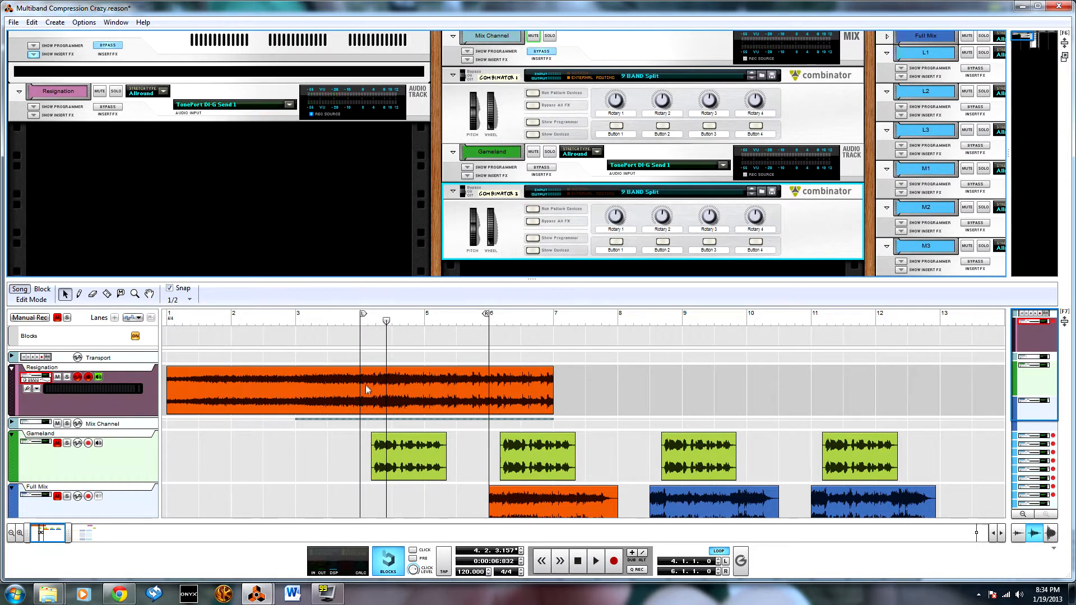
# Step: Mute the Resignation track, then solo Gameland and audition it from bar 4
pyautogui.click(57, 378)
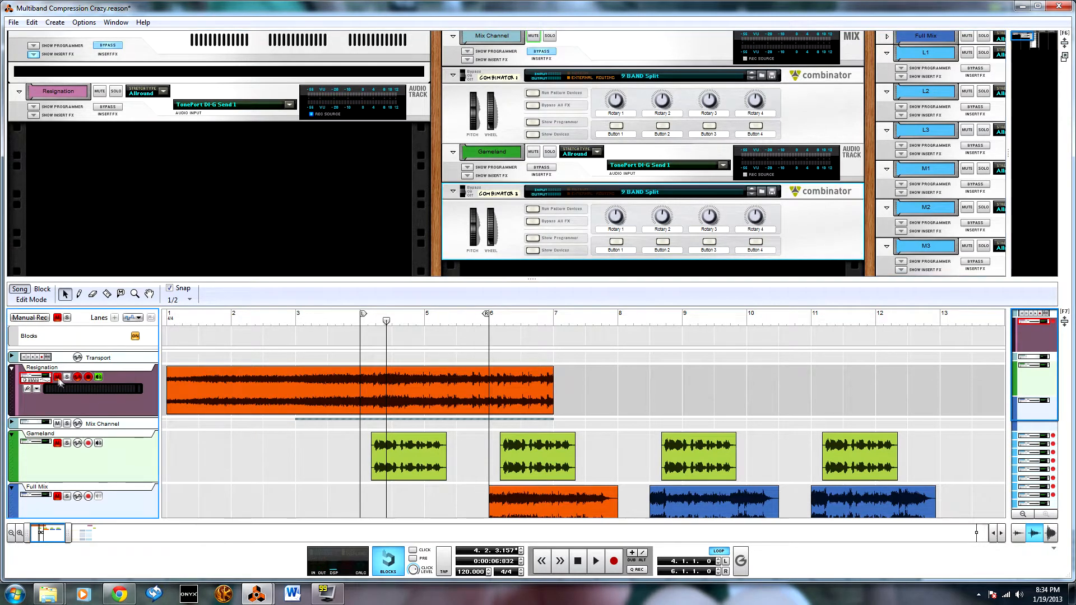
pyautogui.click(67, 444)
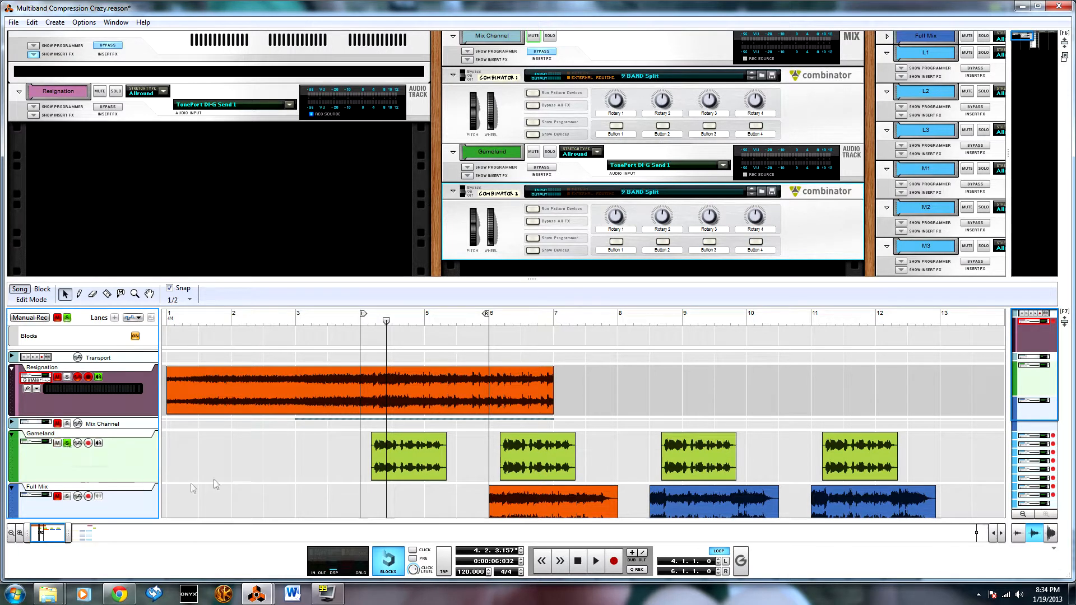
pyautogui.click(361, 329)
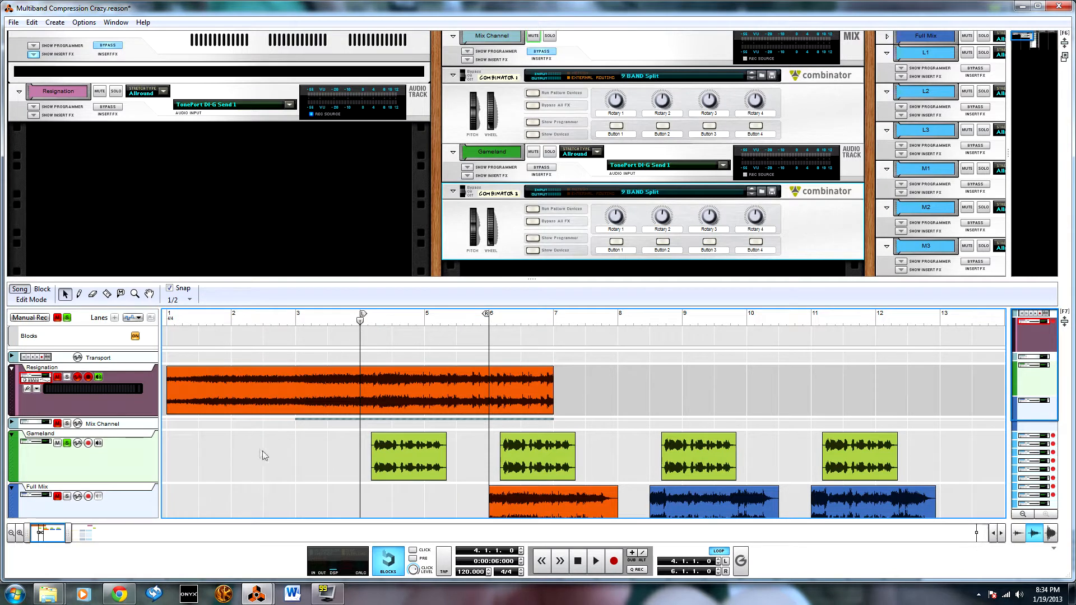
pyautogui.press('space')
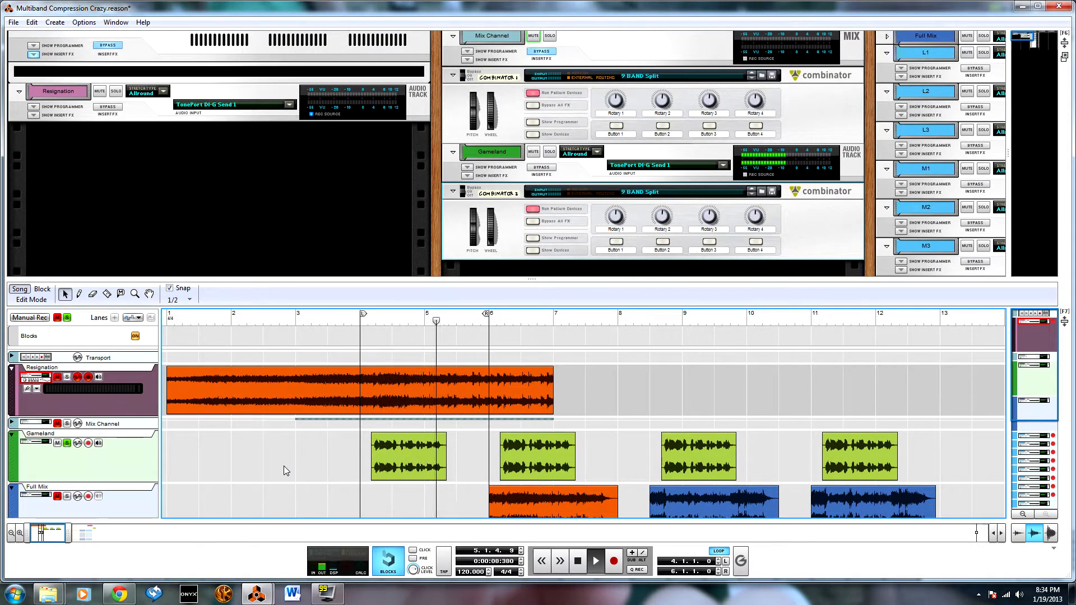
pyautogui.press('space')
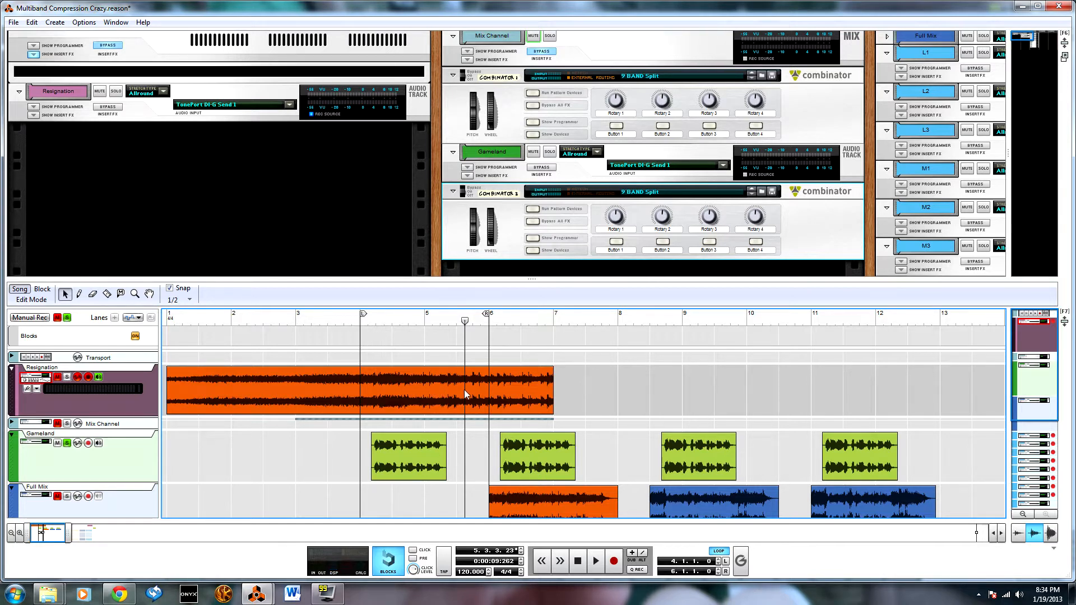
# Step: Replay the soloed Gameland clip from bar 4 and stop before bar 6
pyautogui.click(362, 327)
pyautogui.press('space')
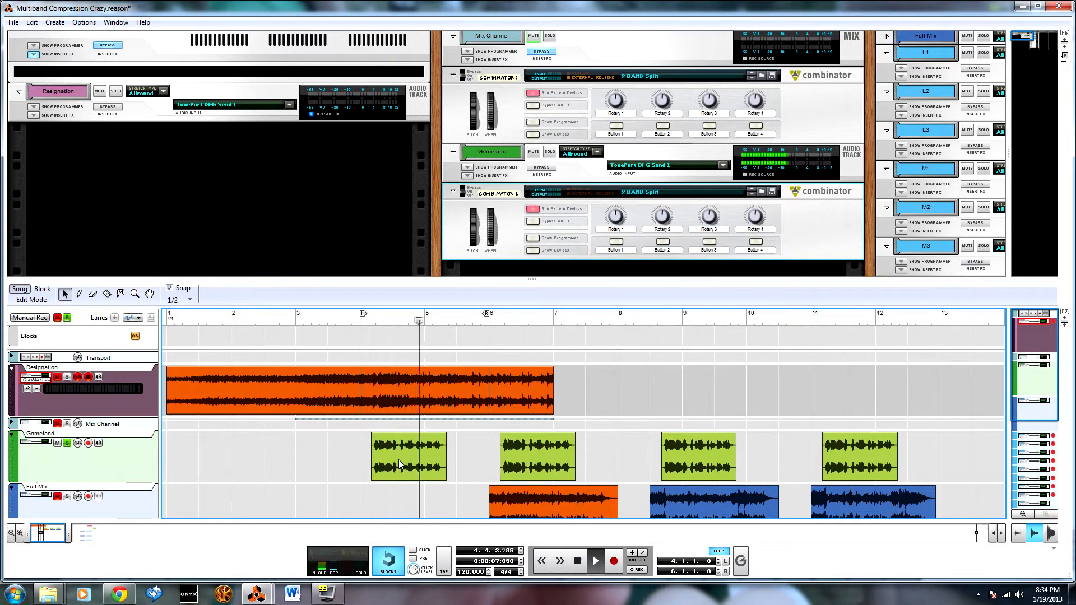
pyautogui.press('space')
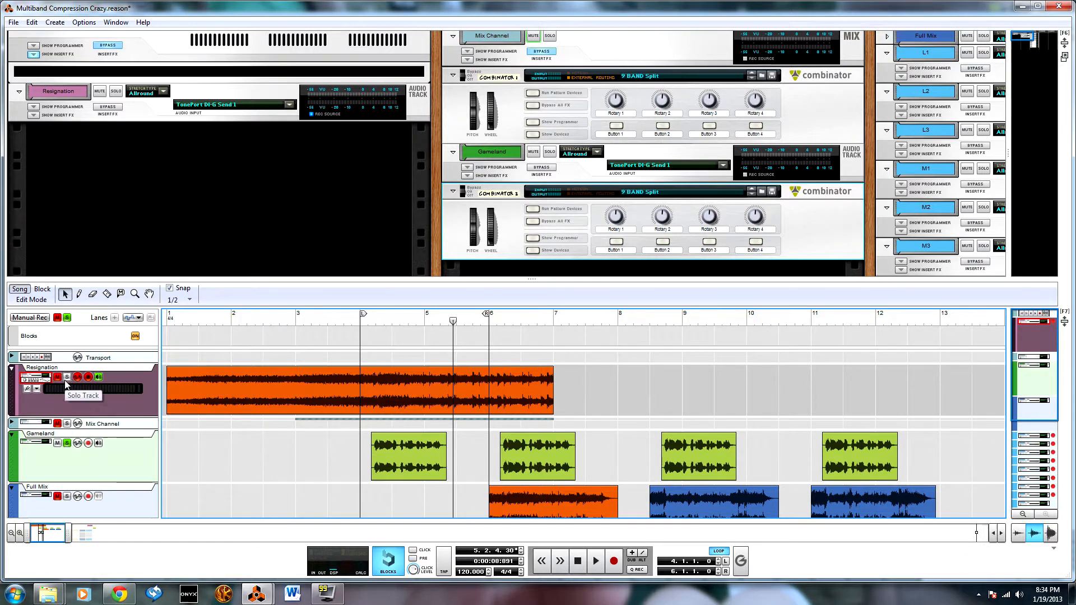
# Step: Solo the Resignation track alongside Gameland and play both from bar 4
pyautogui.scroll(2, 373, 216)
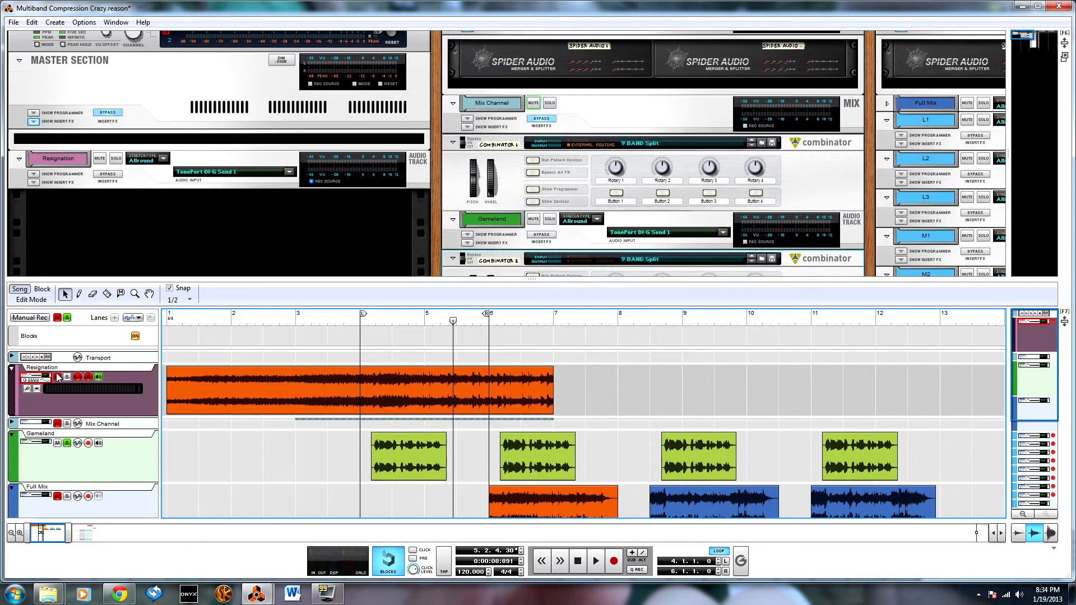
pyautogui.click(67, 378)
pyautogui.click(359, 317)
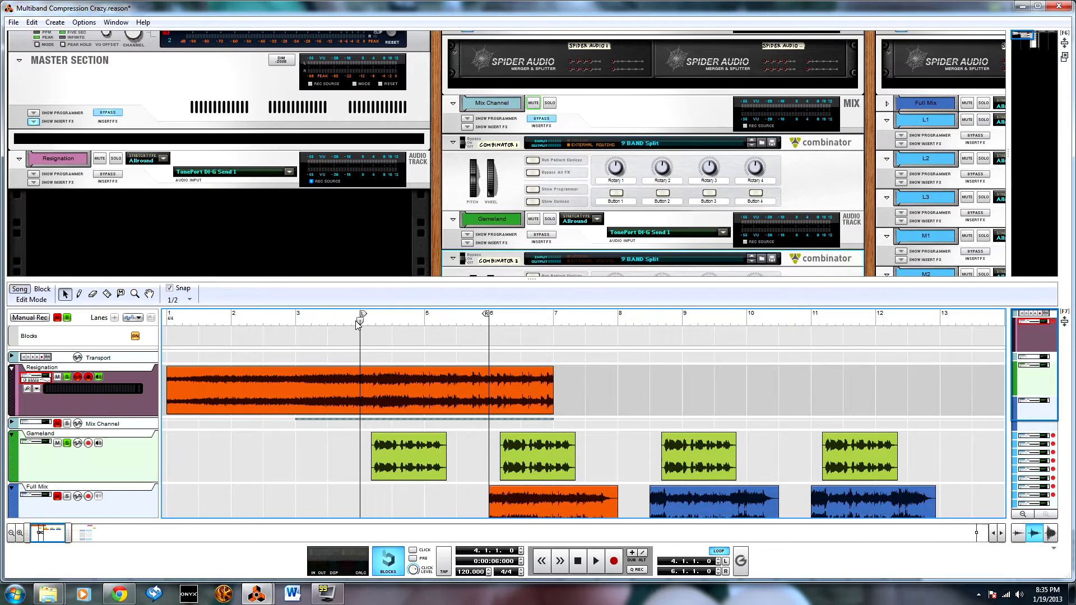
pyautogui.press('space')
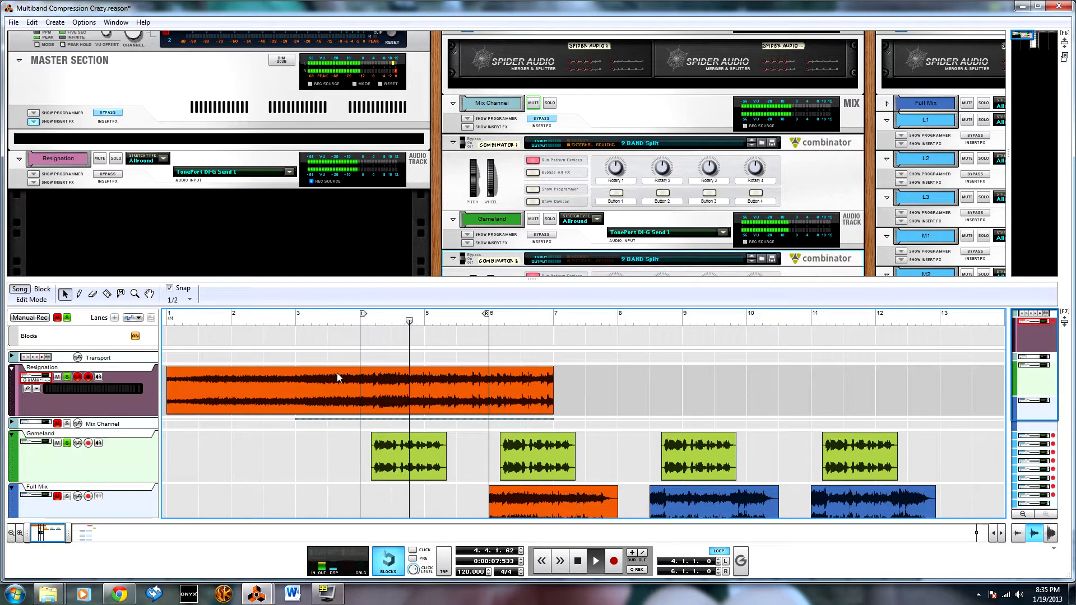
pyautogui.press('space')
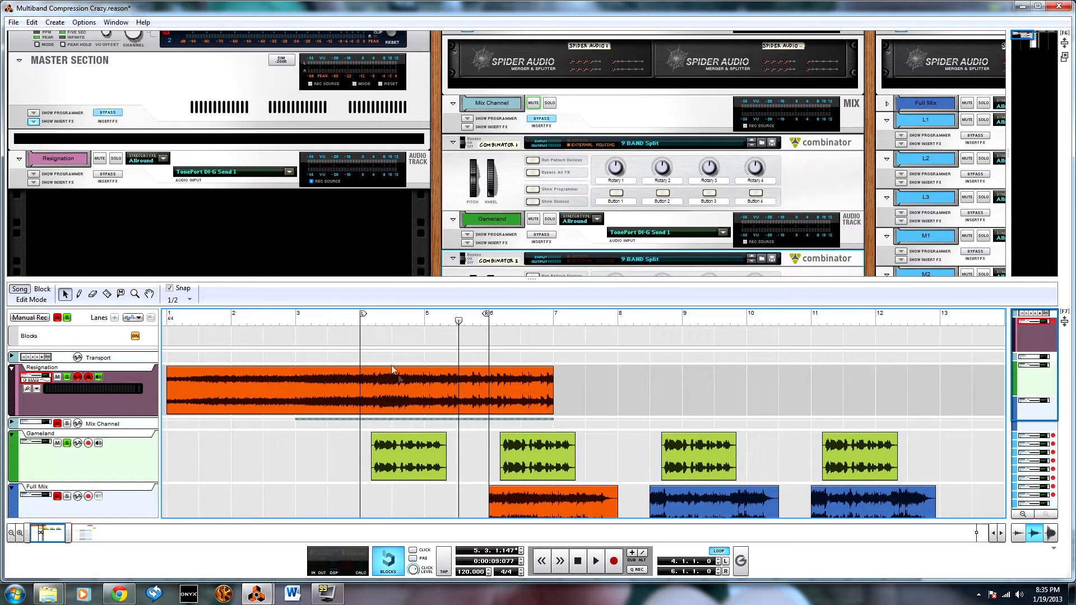
# Step: Play the soloed Resignation and Gameland tracks together from bar 4 once more and stop playback
pyautogui.click(362, 325)
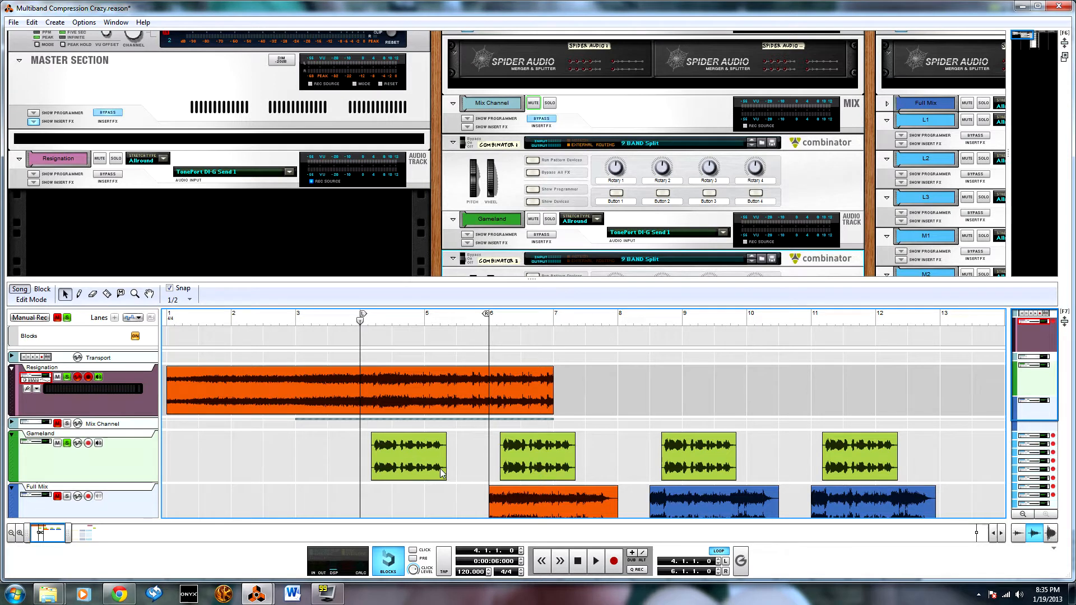
pyautogui.press('space')
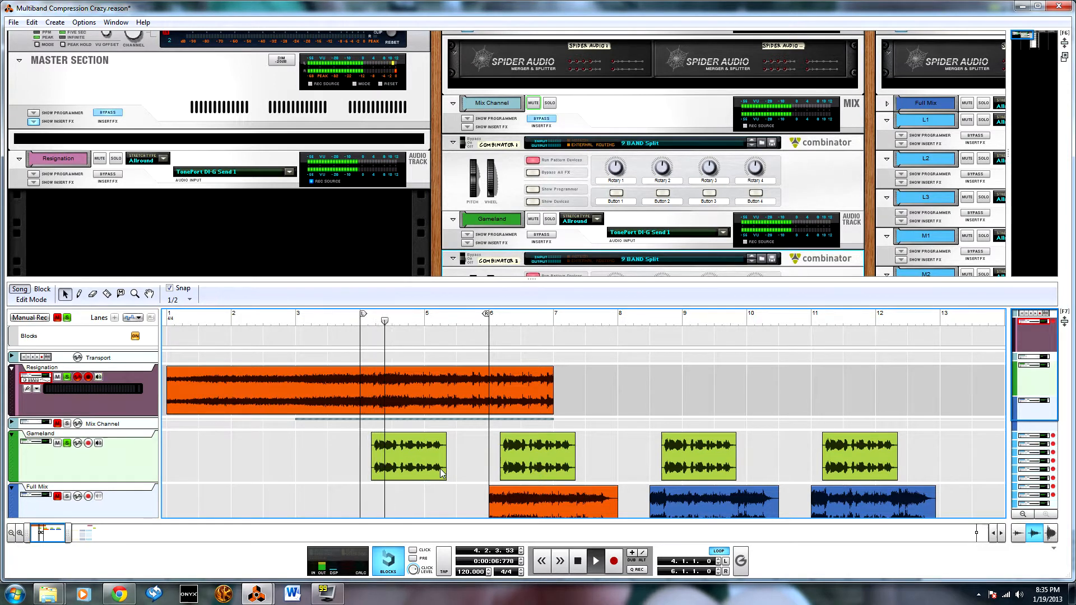
pyautogui.press('space')
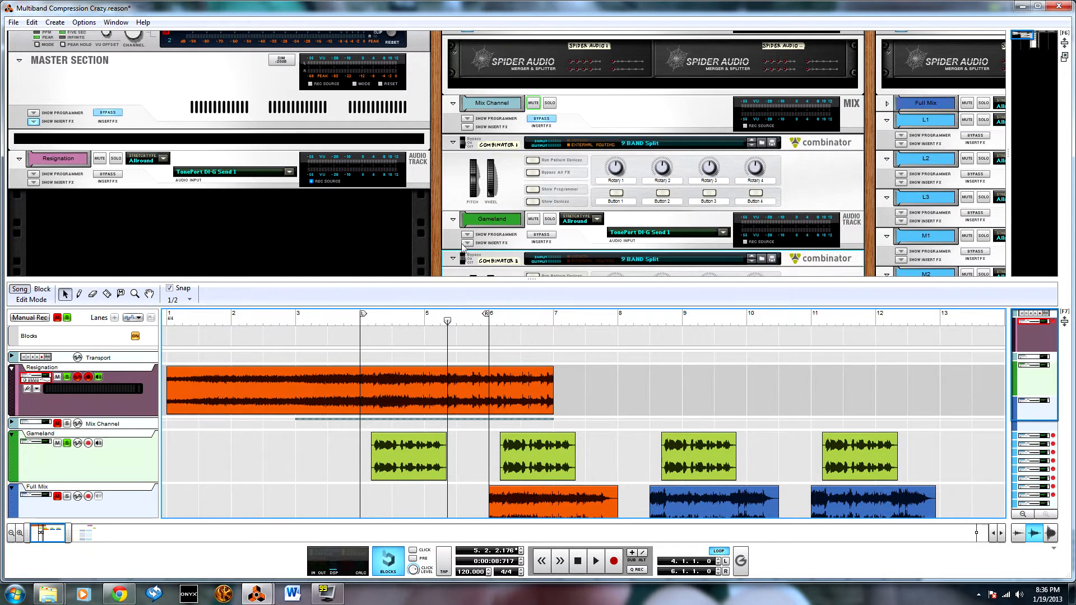
# Step: Flip the rack to its rear cabling and examine the channel strips in the main mixer
pyautogui.press('Tab')
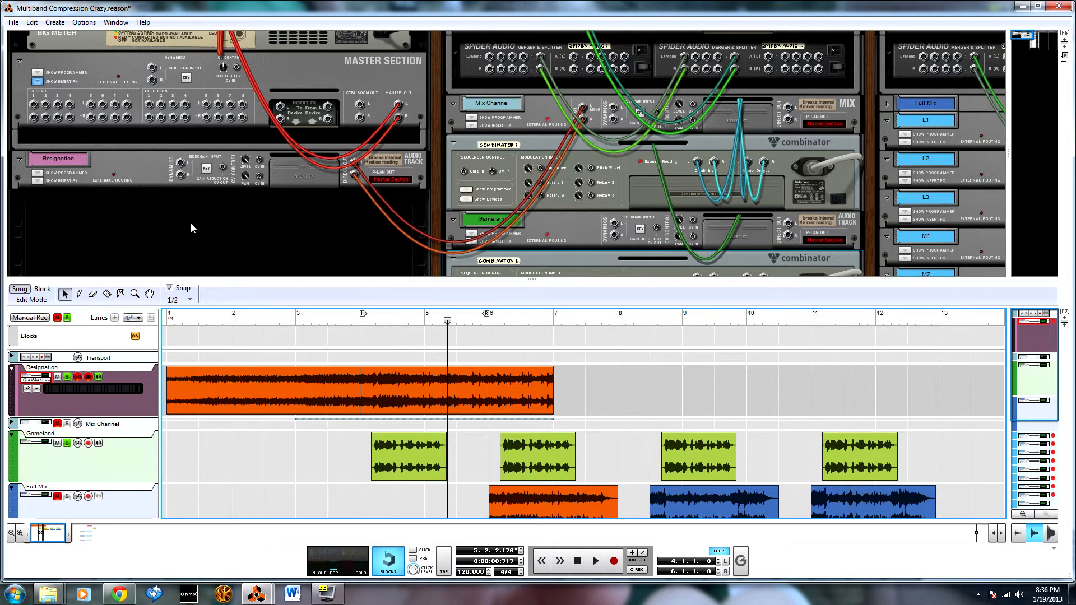
pyautogui.press('F5')
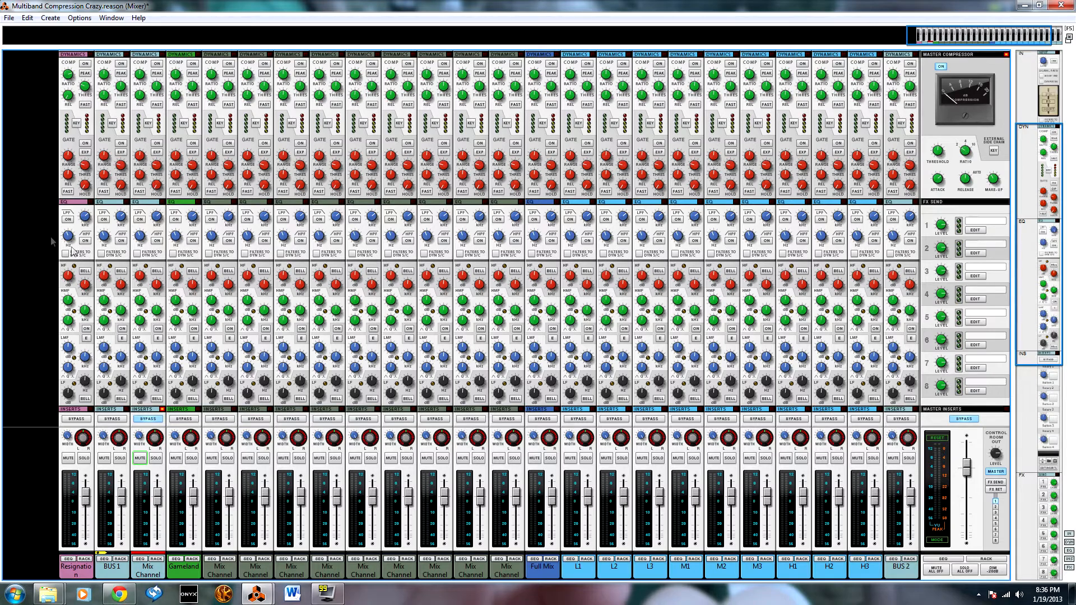
pyautogui.scroll(5, 67, 219)
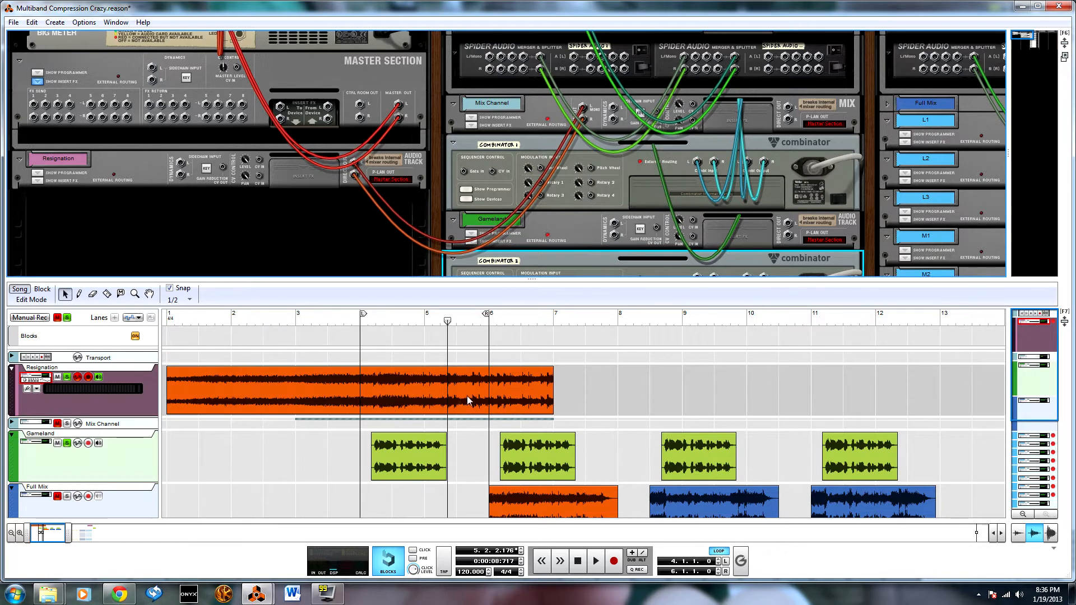
# Step: Select the second Resignation clip in the sequencer and shorten it to end at bar 6, a length of two bars
pyautogui.click(515, 392)
pyautogui.moveTo(556, 390); pyautogui.dragTo(496, 404)
pyautogui.scroll(-1, 516, 388)
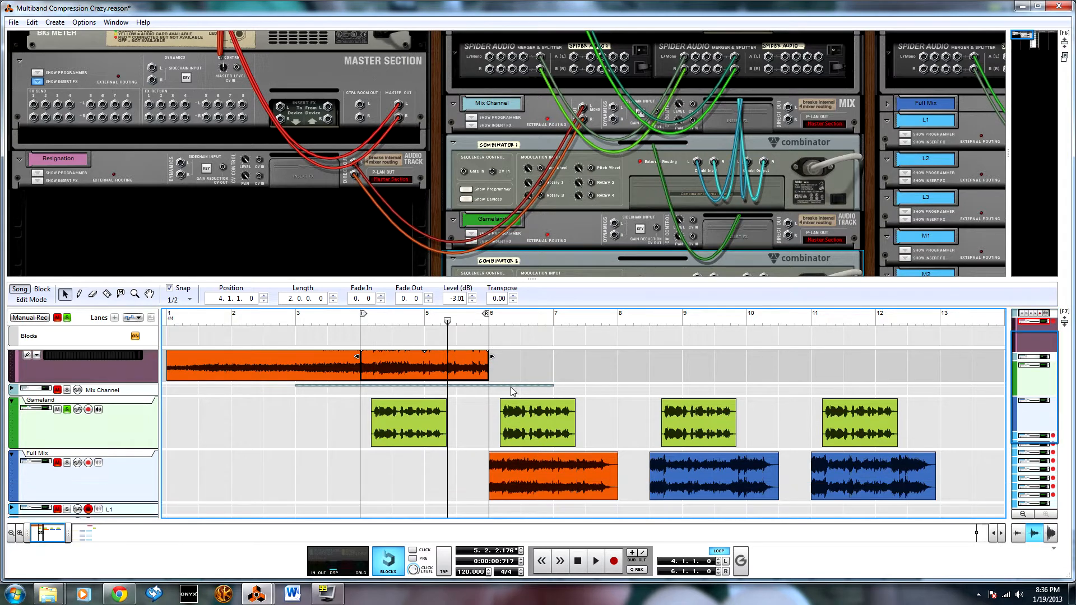
pyautogui.scroll(-1, 536, 418)
pyautogui.scroll(1, 533, 421)
pyautogui.scroll(1, 77, 406)
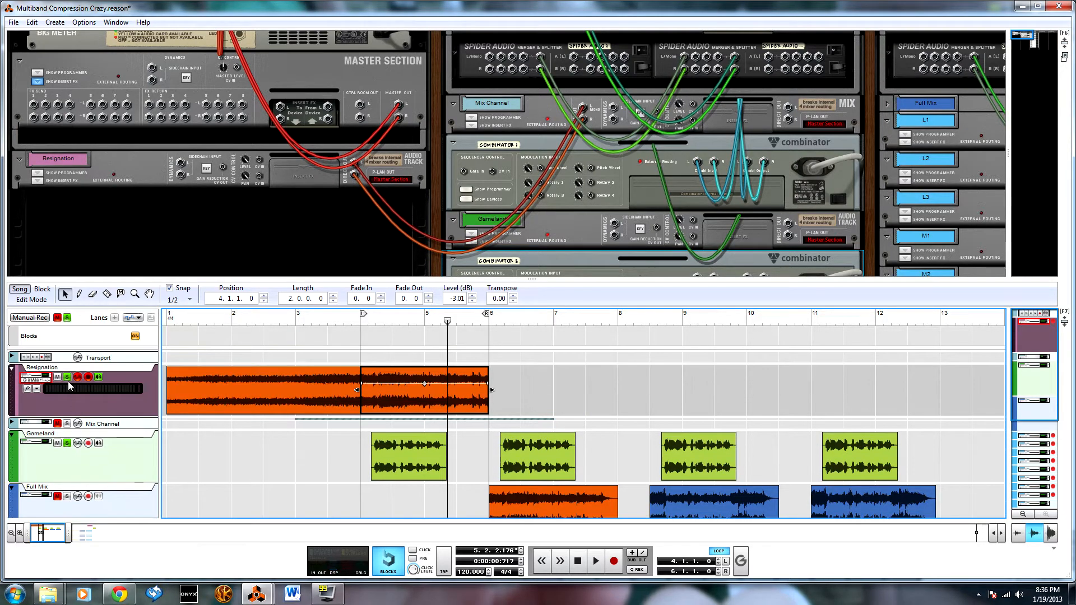
# Step: Clear the solo on the Resignation and Gameland tracks and solo the Full Mix track instead
pyautogui.click(61, 393)
pyautogui.click(67, 378)
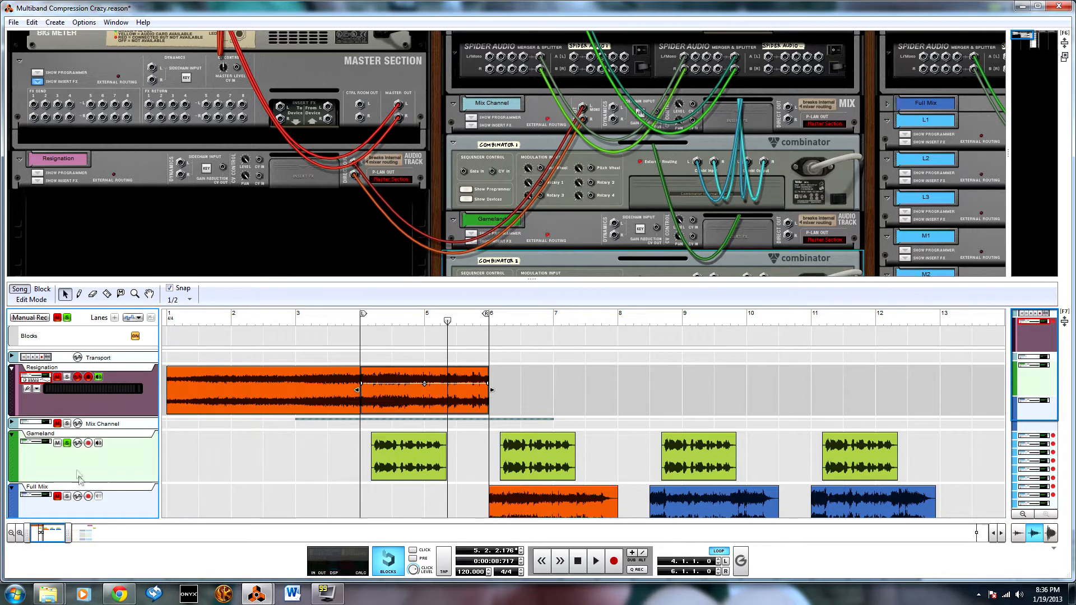
pyautogui.click(68, 443)
pyautogui.scroll(-1, 189, 480)
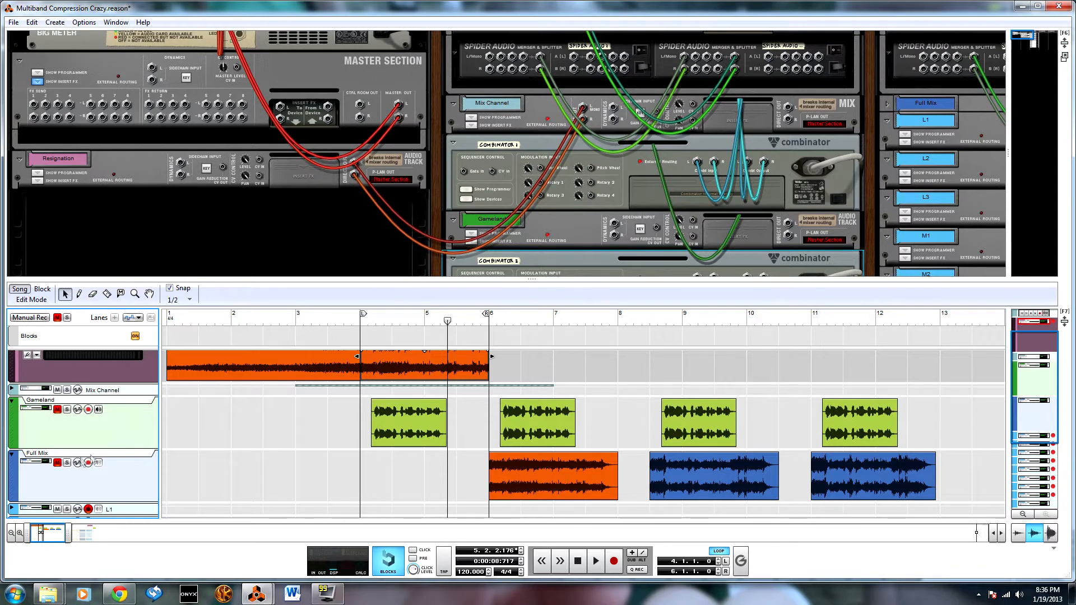
pyautogui.click(66, 462)
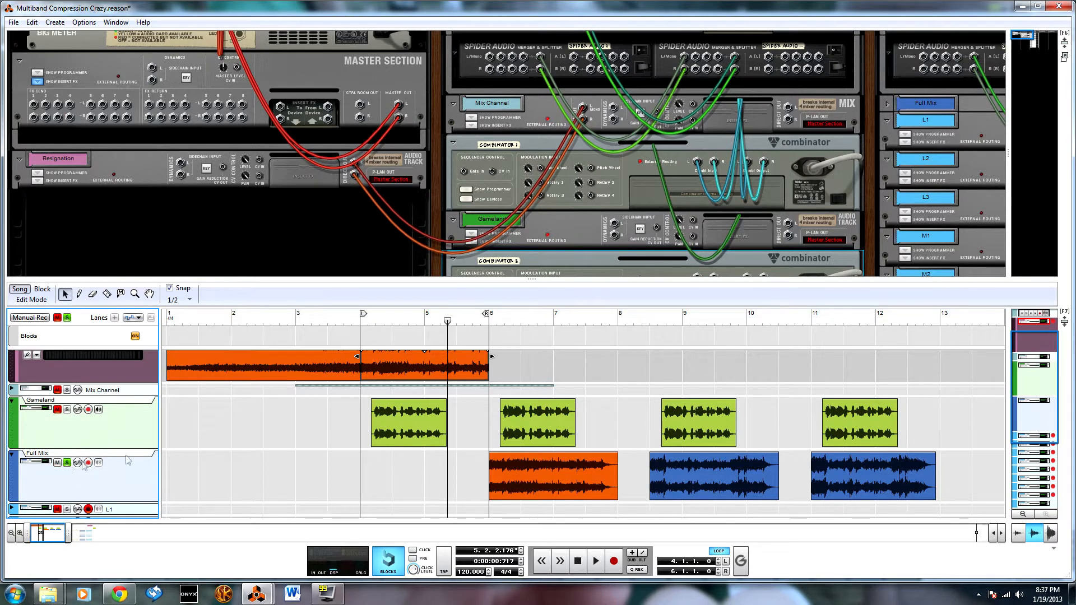
# Step: Play the soloed Full Mix clip from bar 6 and stop just past bar 8
pyautogui.click(489, 320)
pyautogui.press('space')
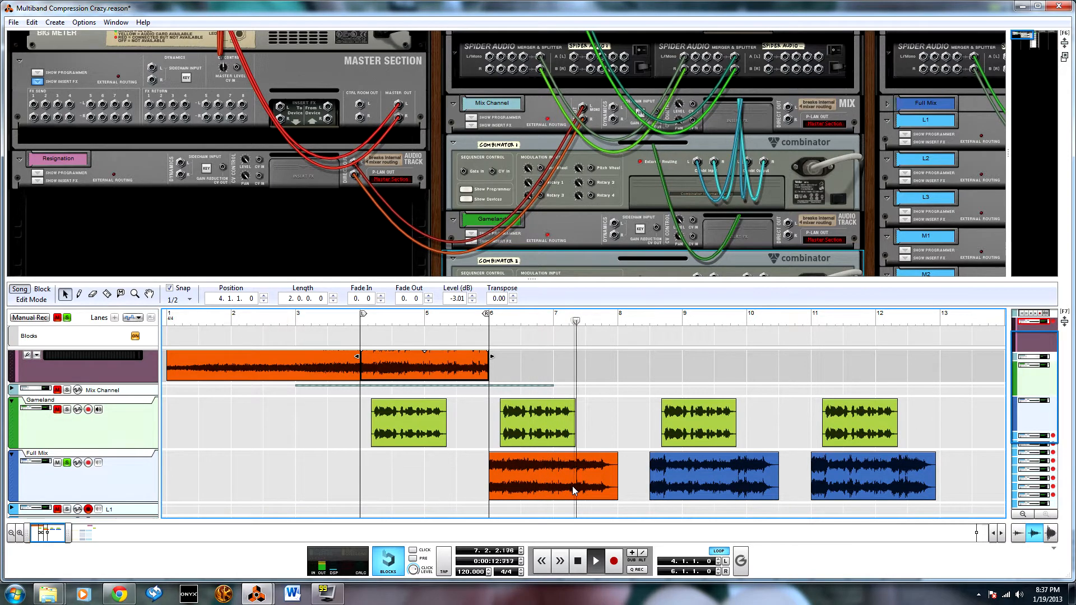
pyautogui.click(578, 561)
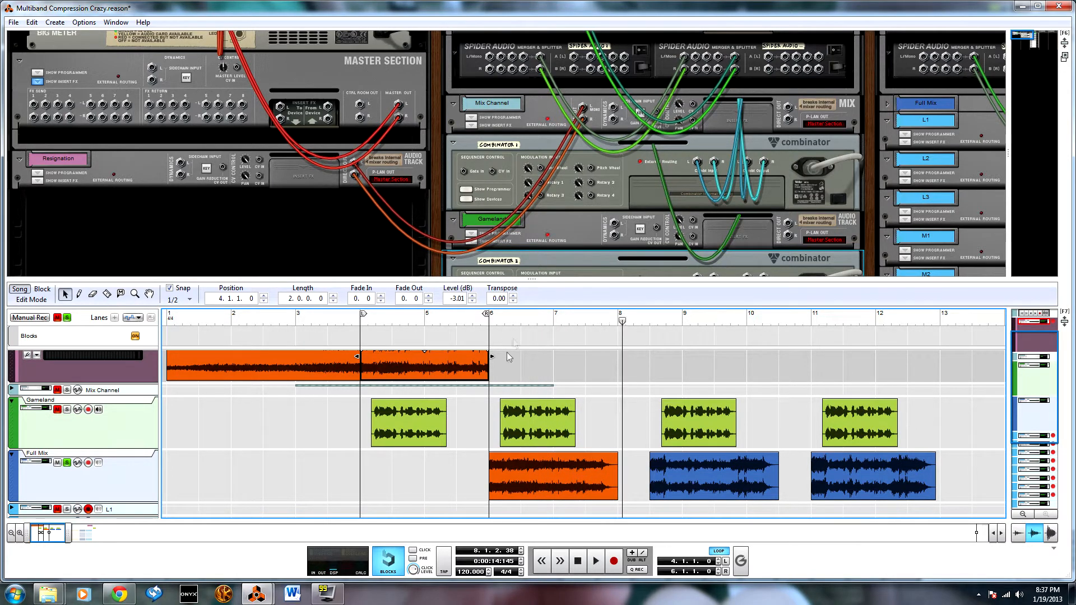
# Step: Solo Gameland together with Full Mix and play both tracks from bar 6
pyautogui.click(67, 410)
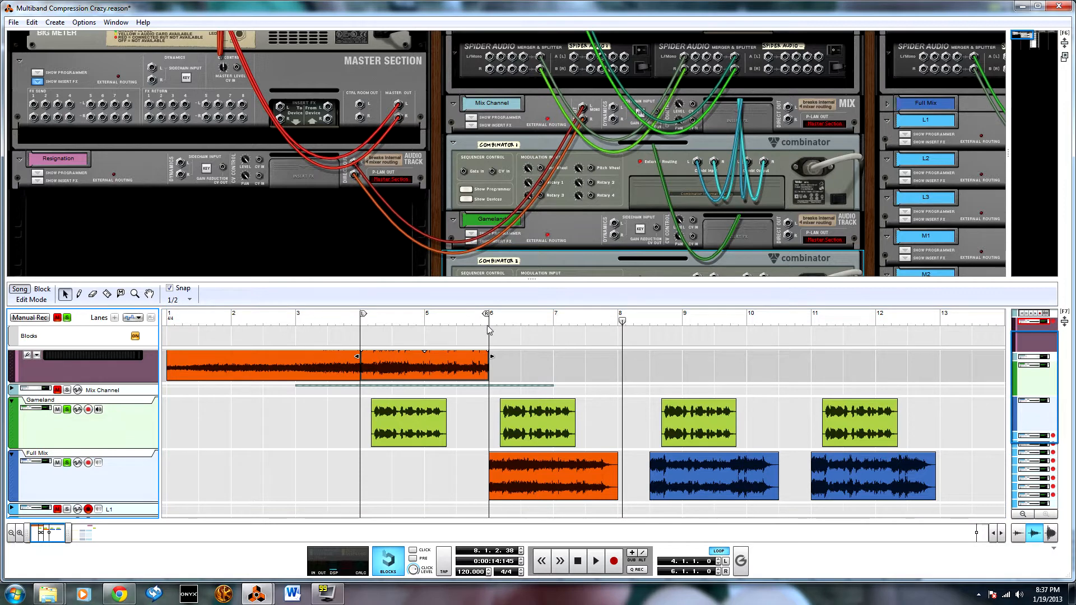
pyautogui.click(488, 322)
pyautogui.press('space')
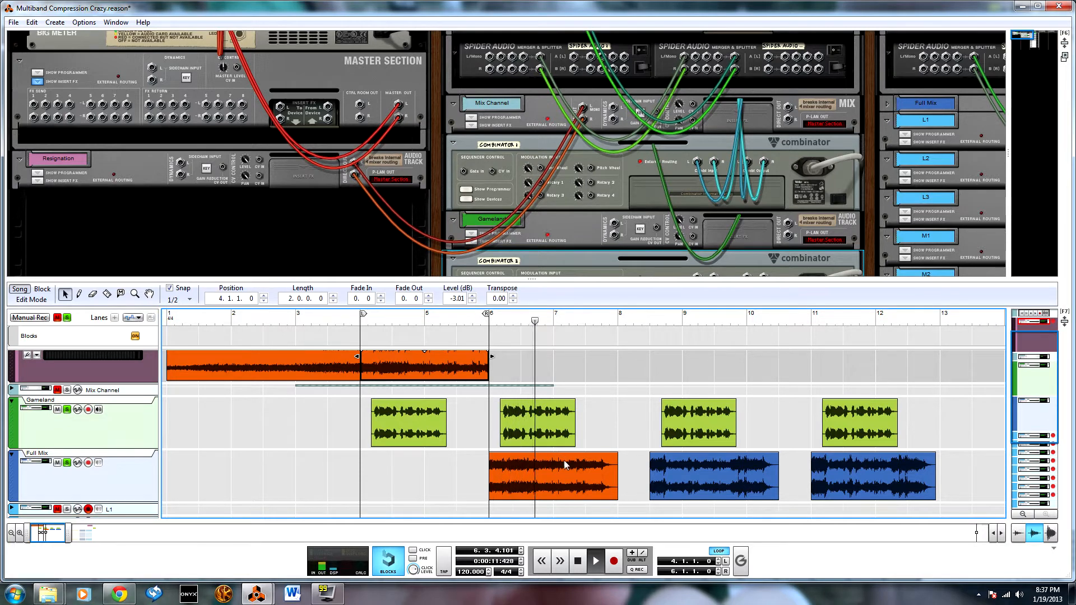
# Step: Stop playback and audition the second Full Mix clip together with Gameland from bar 8, beat 3
pyautogui.press('space')
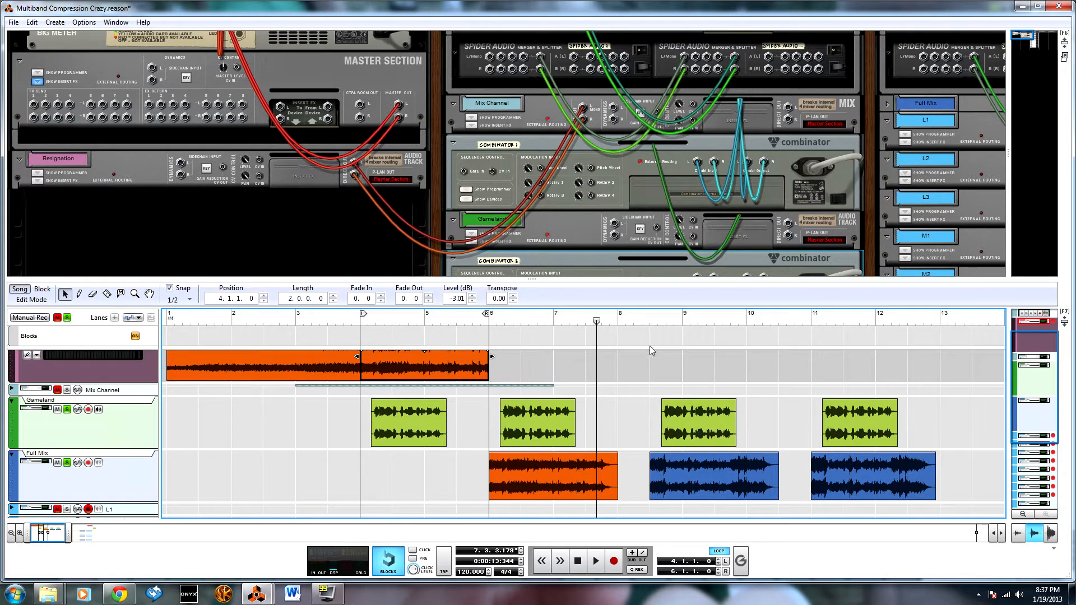
pyautogui.click(650, 322)
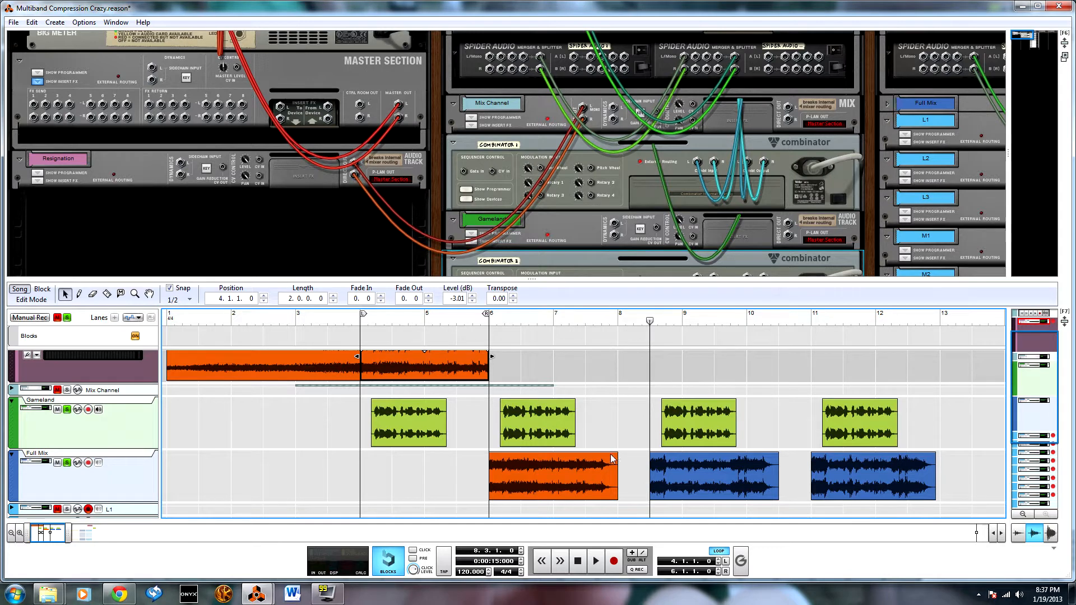
pyautogui.press('space')
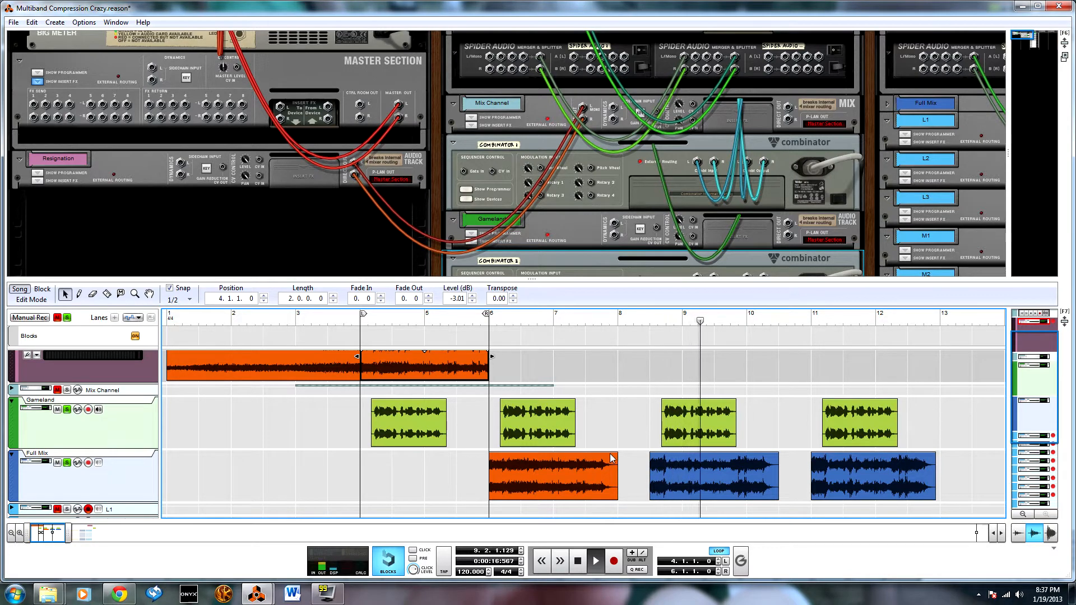
pyautogui.press('space')
# Step: Replay the second Full Mix clip with Gameland, first from just before the clip and again from around its middle
pyautogui.click(648, 323)
pyautogui.click(629, 324)
pyautogui.press('space')
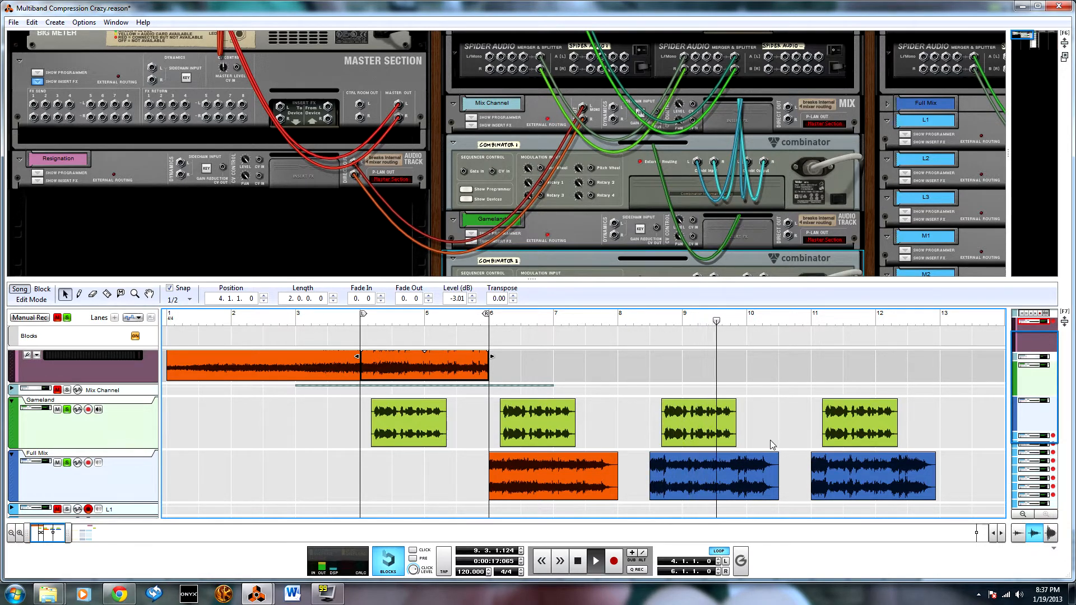
pyautogui.press('space')
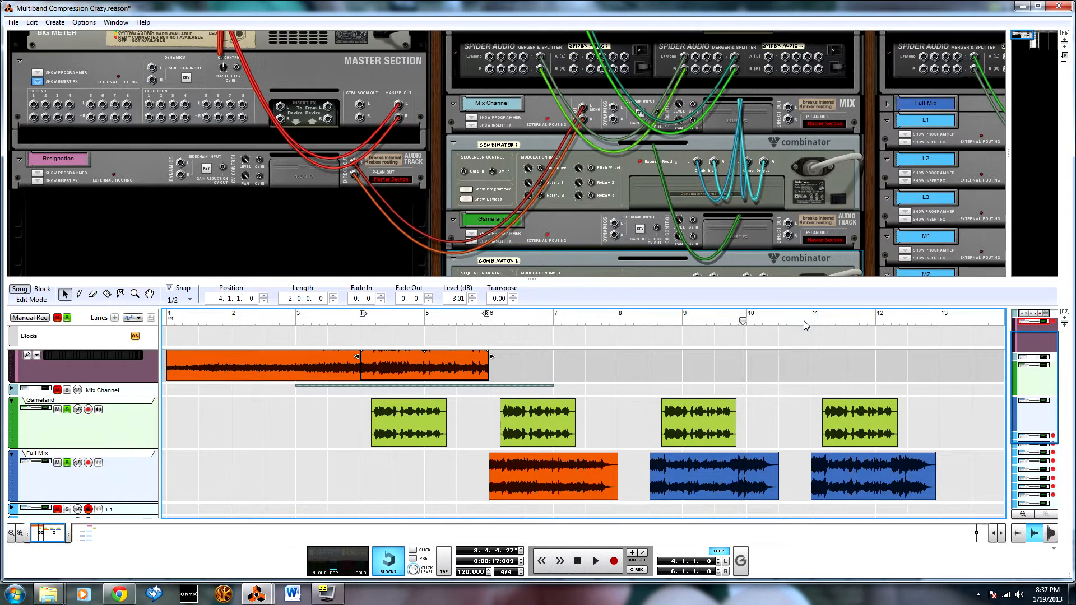
pyautogui.click(732, 318)
pyautogui.press('space')
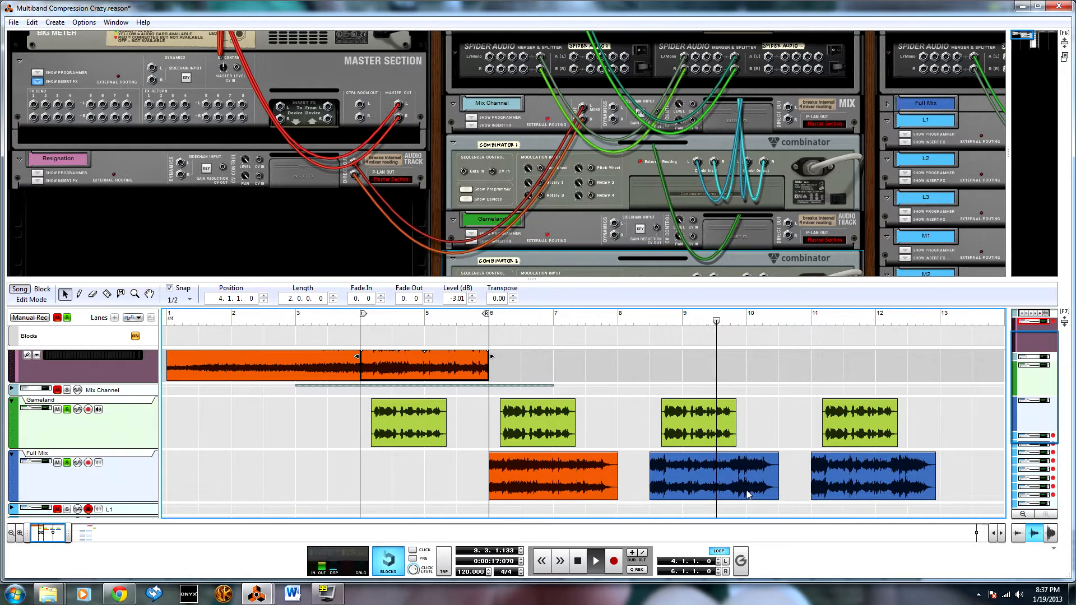
pyautogui.press('space')
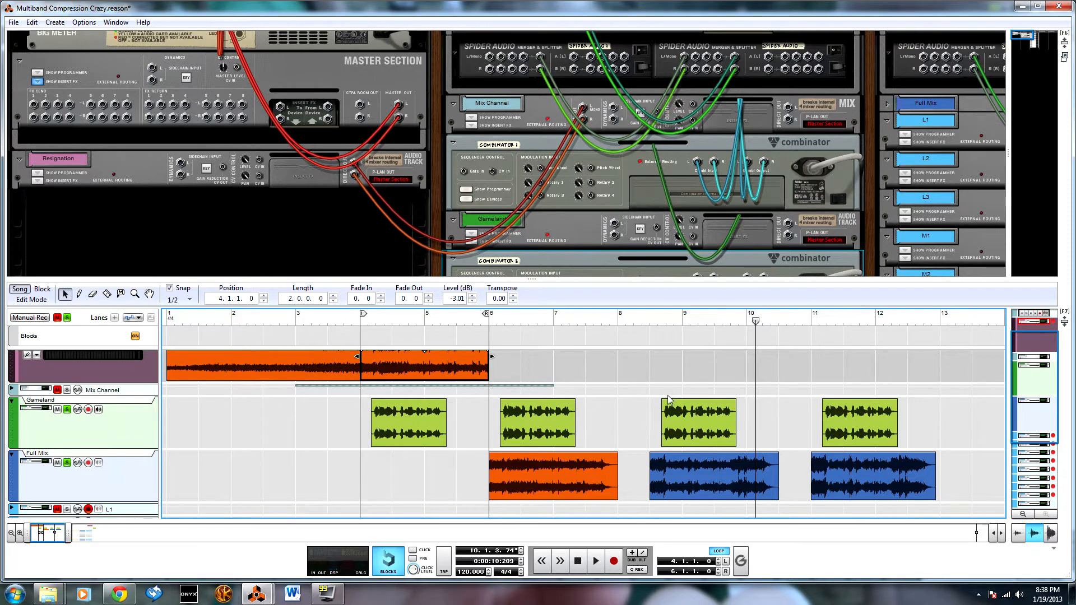
# Step: Play the second Full Mix clip with Gameland from bar 8, beat 3 through to nearly its end in bar 10
pyautogui.click(650, 323)
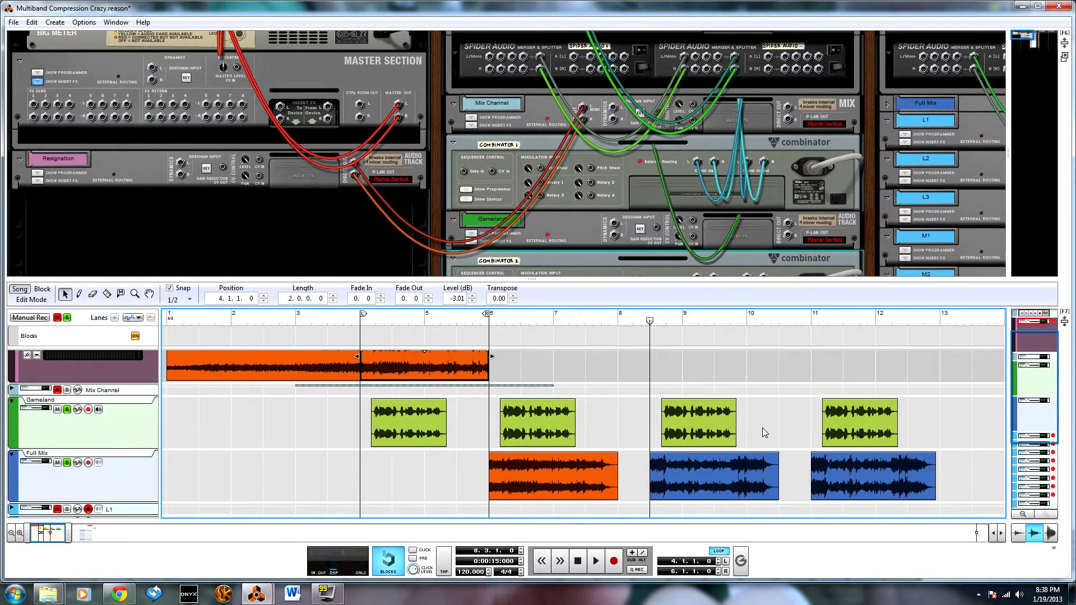
pyautogui.press('space')
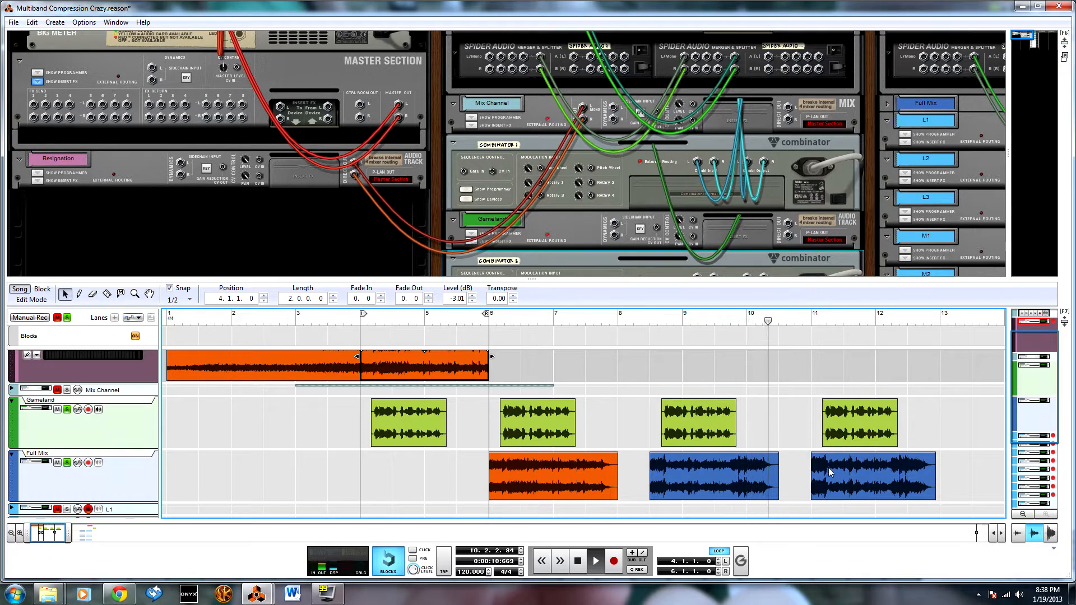
pyautogui.press('space')
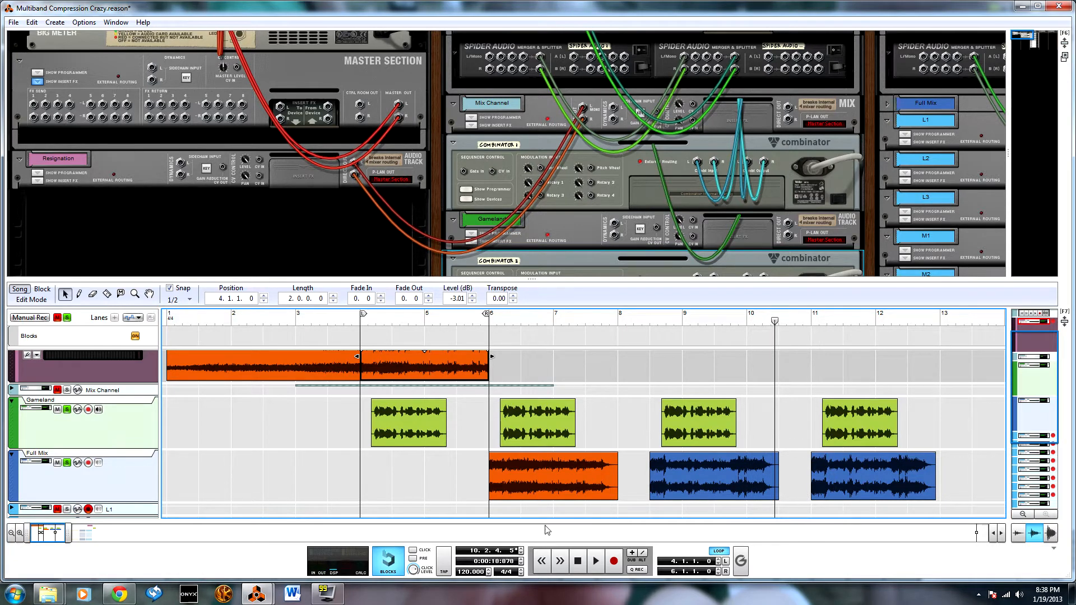
# Step: Play the last Full Mix clip together with Gameland twice from bar 11, stopping each time before bar 13
pyautogui.moveTo(57, 531); pyautogui.dragTo(69, 536)
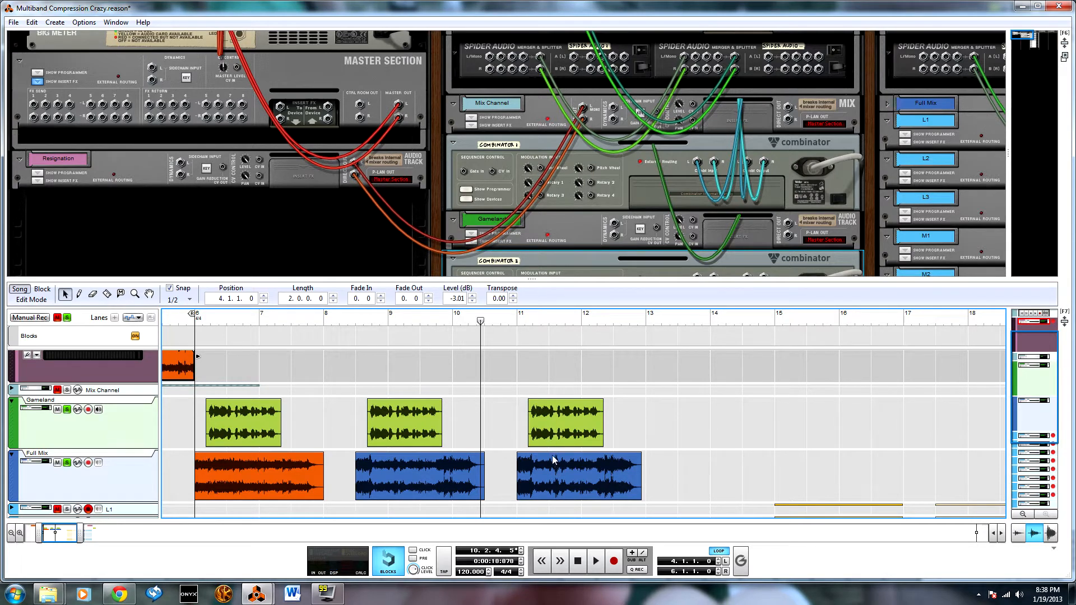
pyautogui.click(518, 320)
pyautogui.press('space')
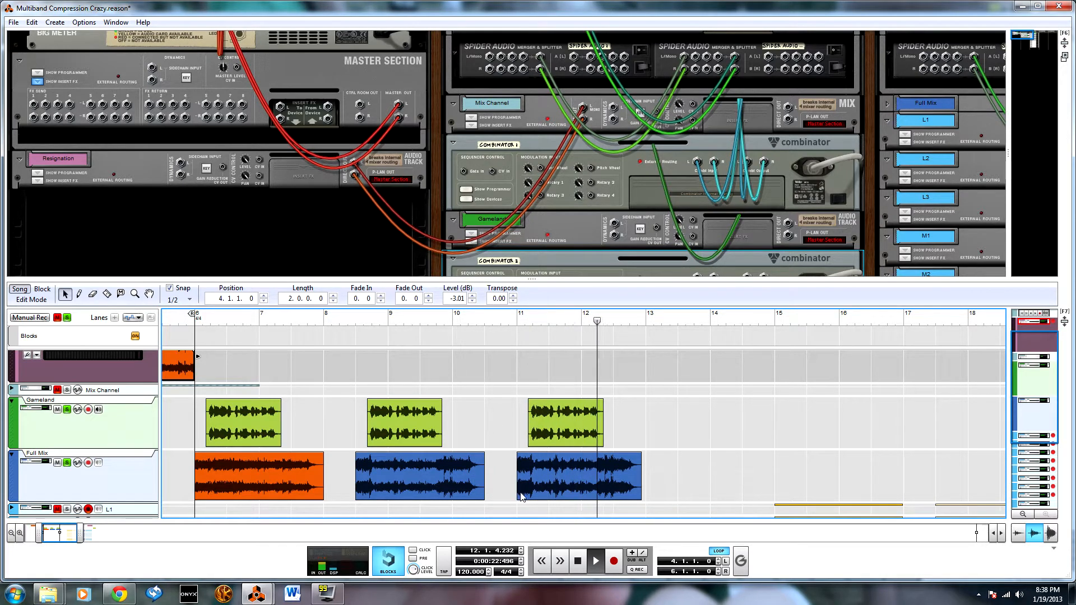
pyautogui.press('space')
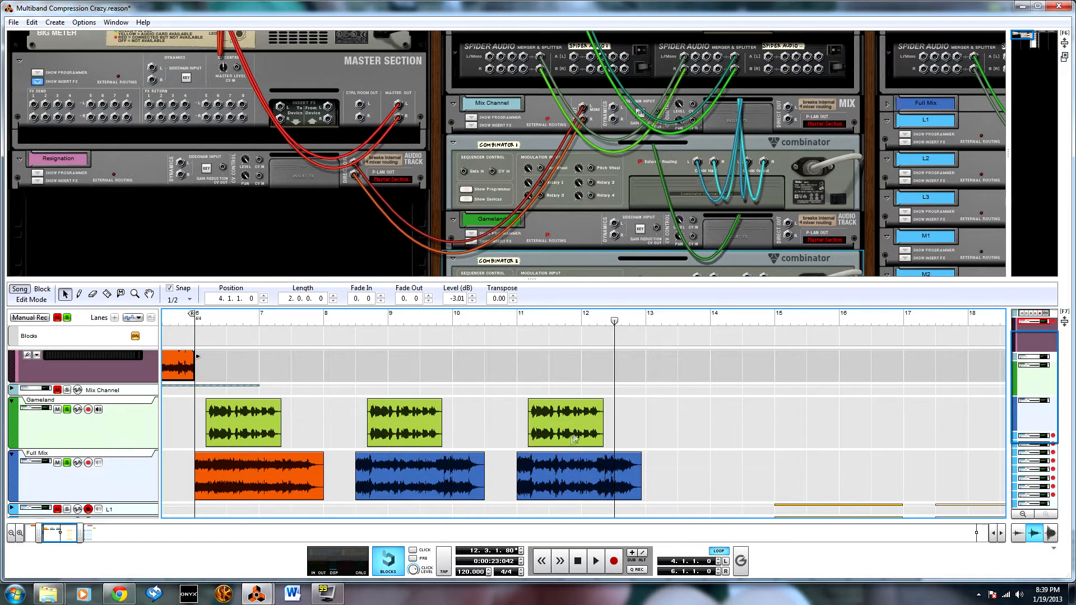
pyautogui.click(517, 331)
pyautogui.press('space')
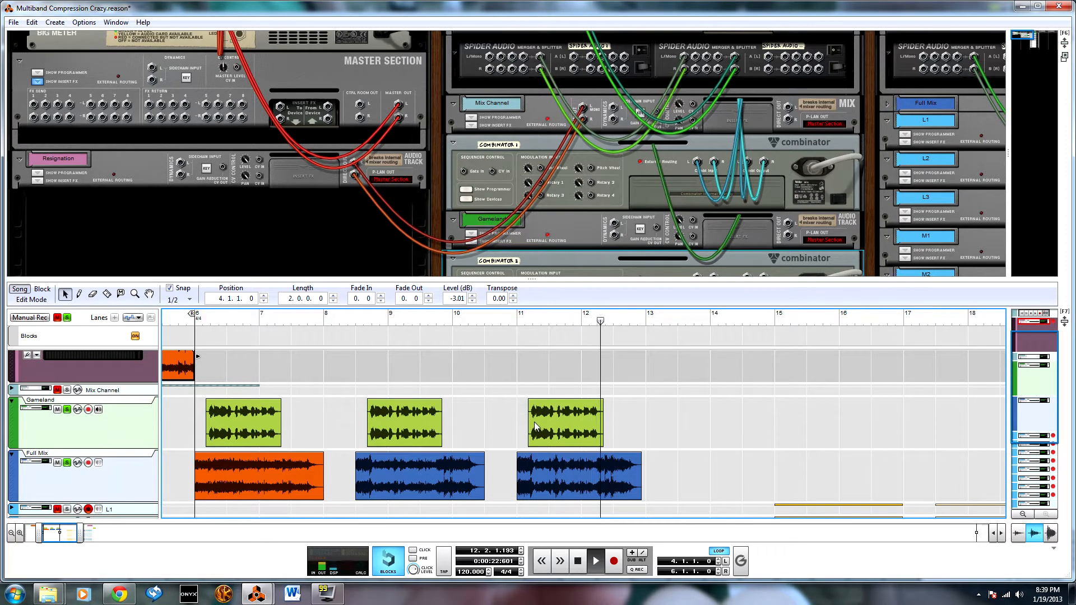
pyautogui.press('space')
pyautogui.scroll(-2, 655, 437)
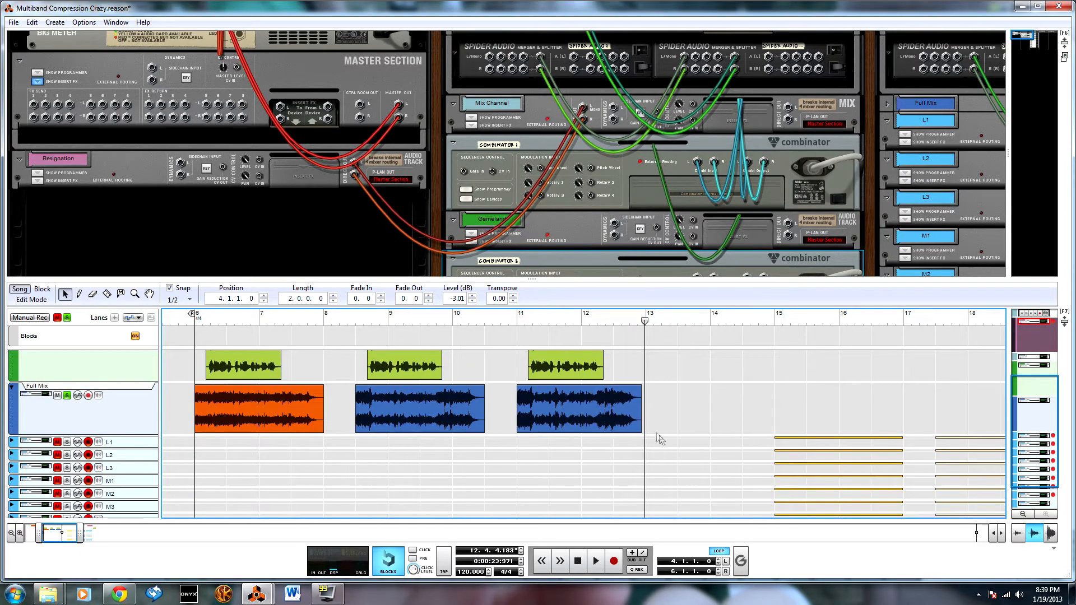
pyautogui.scroll(-1, 264, 470)
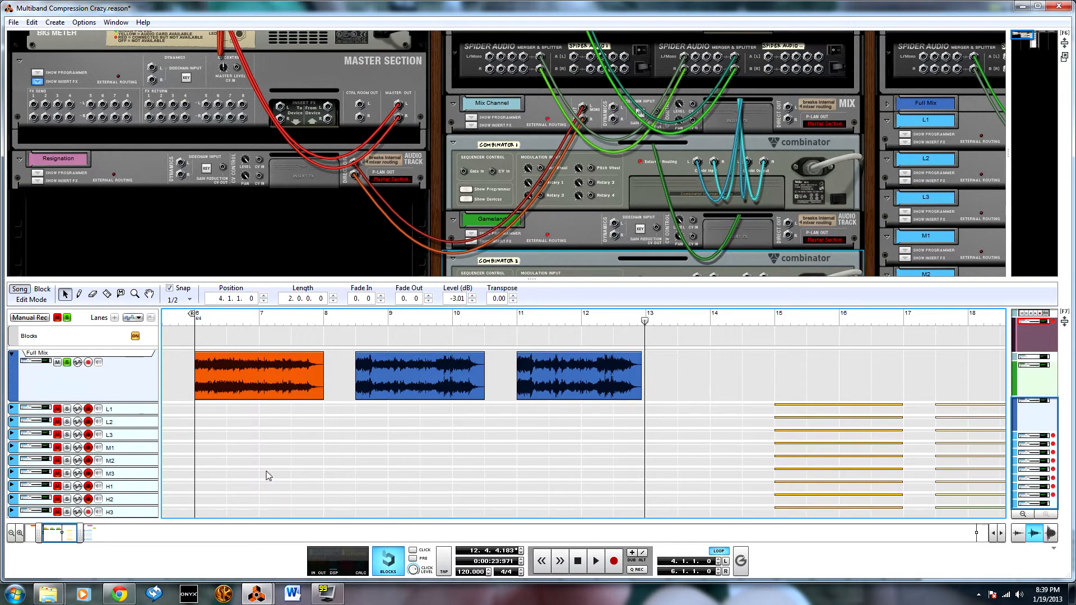
pyautogui.scroll(4, 292, 465)
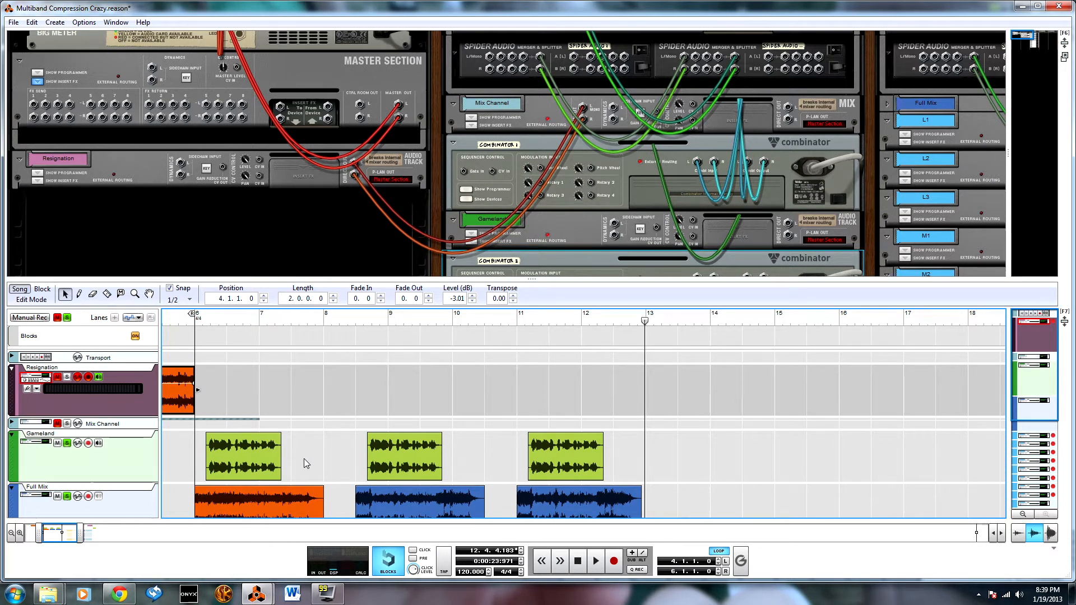
pyautogui.click(12, 489)
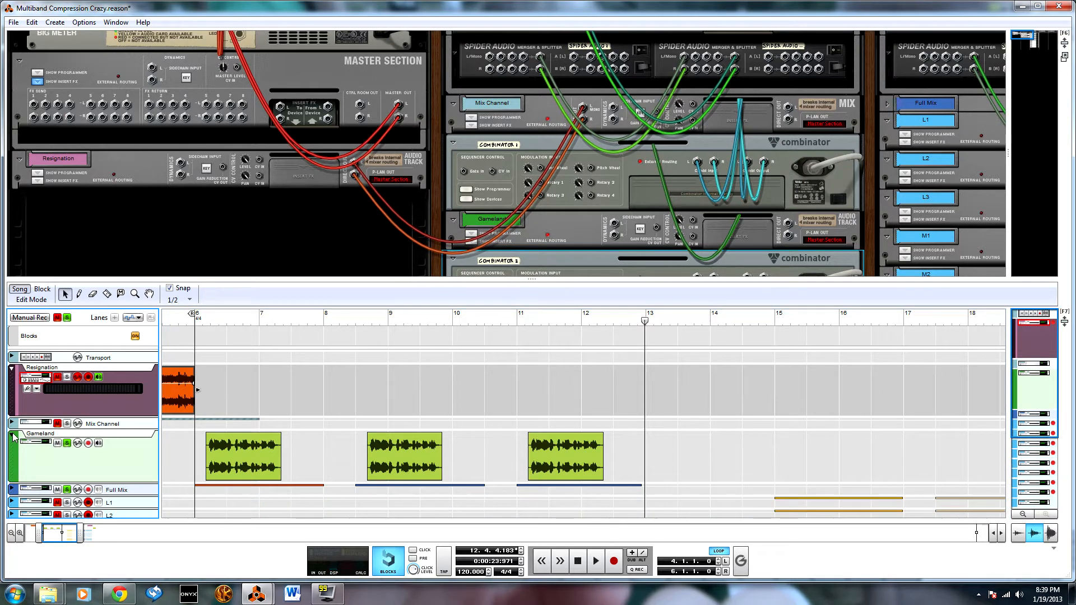
pyautogui.click(13, 489)
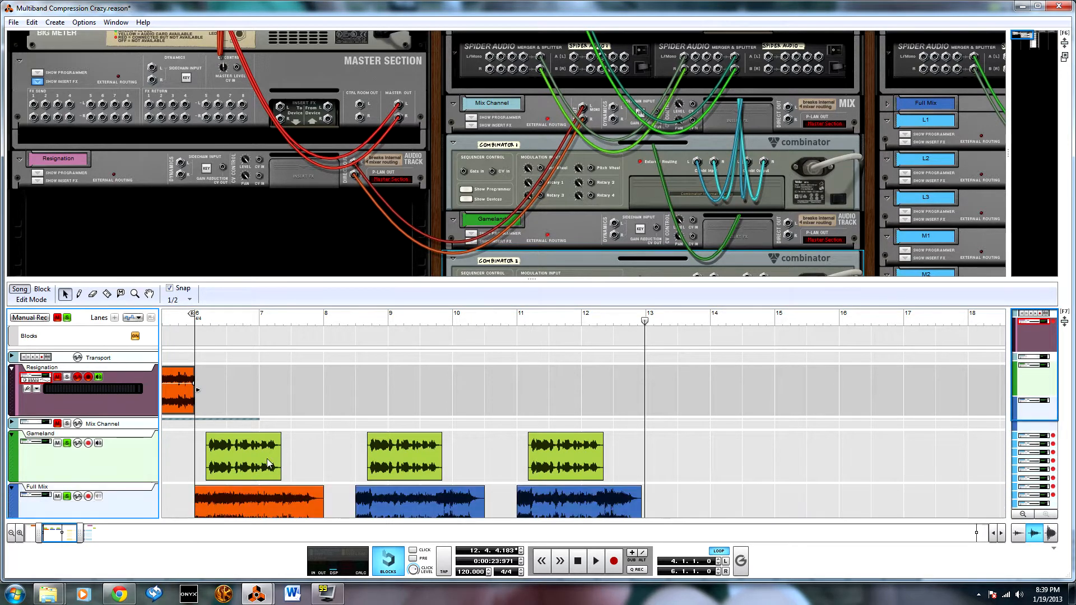
# Step: Turn the rack to its front side, enlarge the sequencer to fill the window and show the song from bar 1 to 19
pyautogui.scroll(-4, 267, 459)
pyautogui.press('F7')
pyautogui.press('F7')
pyautogui.press('F6')
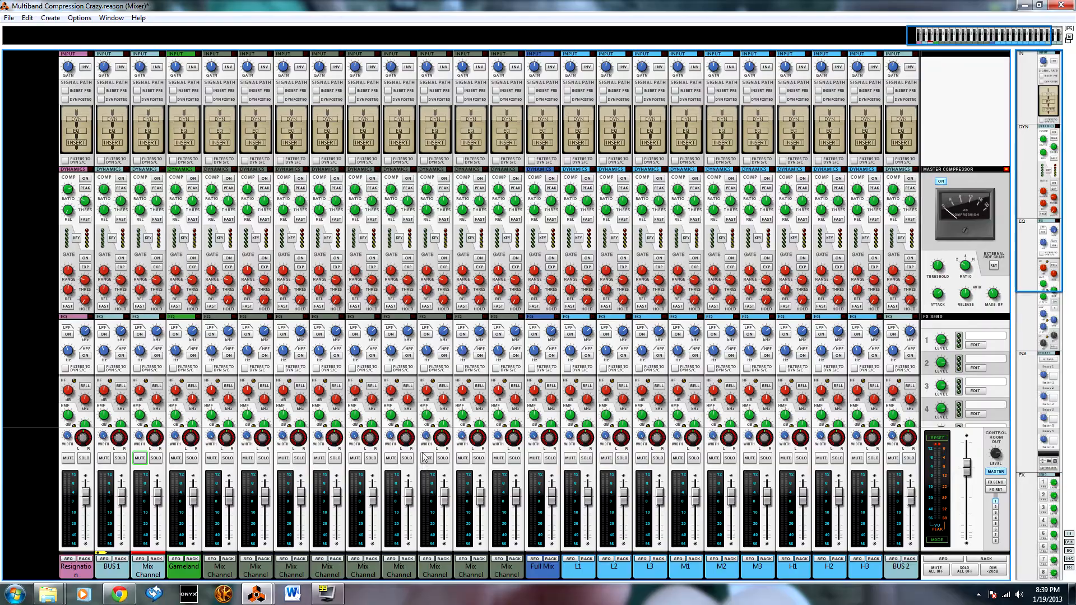
pyautogui.press('F6')
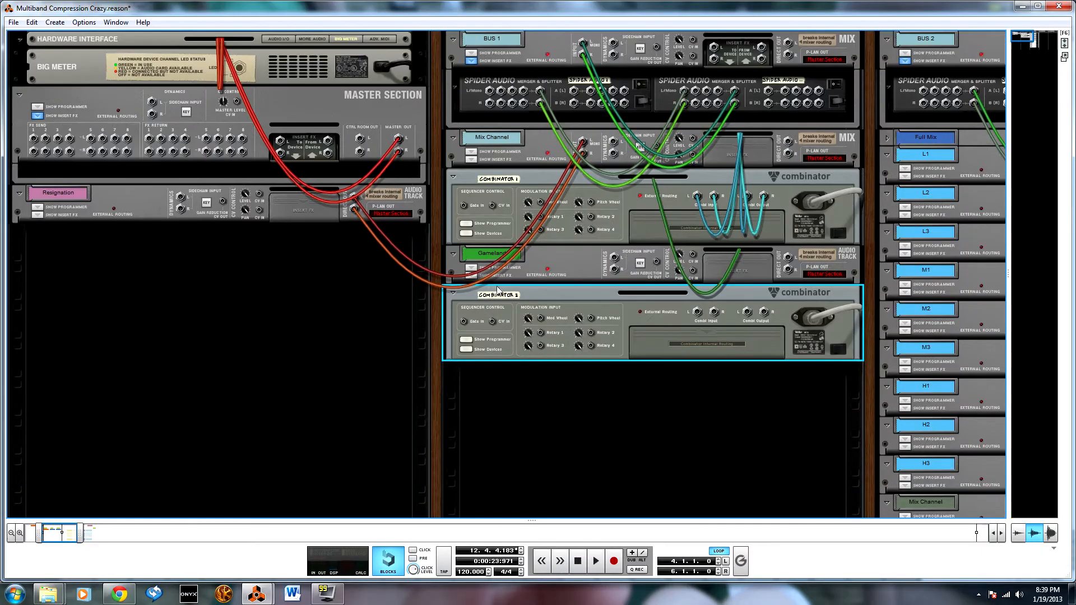
pyautogui.press('Tab')
pyautogui.press('F7')
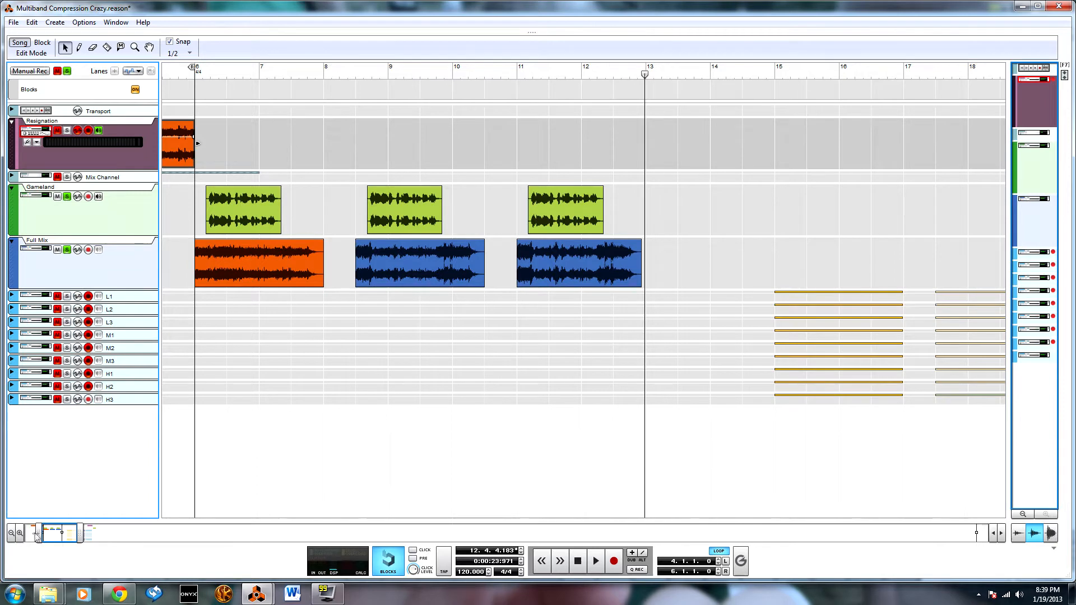
pyautogui.moveTo(36, 533); pyautogui.dragTo(29, 533)
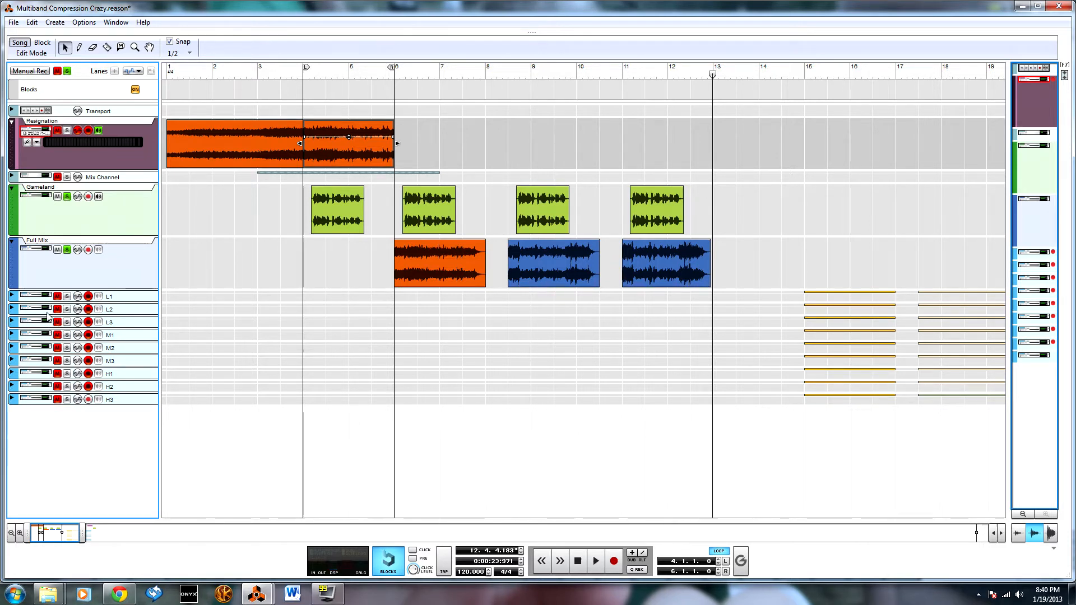
# Step: Unfold the band tracks L1 through H3 and the Mix Channel track so their clips show at full height
pyautogui.click(11, 296)
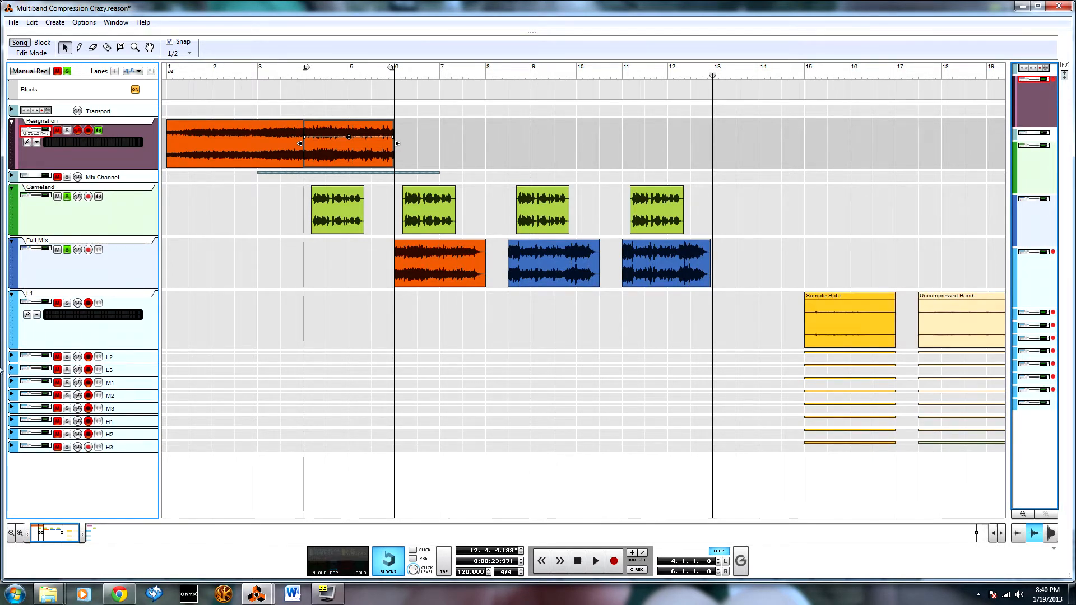
pyautogui.click(12, 356)
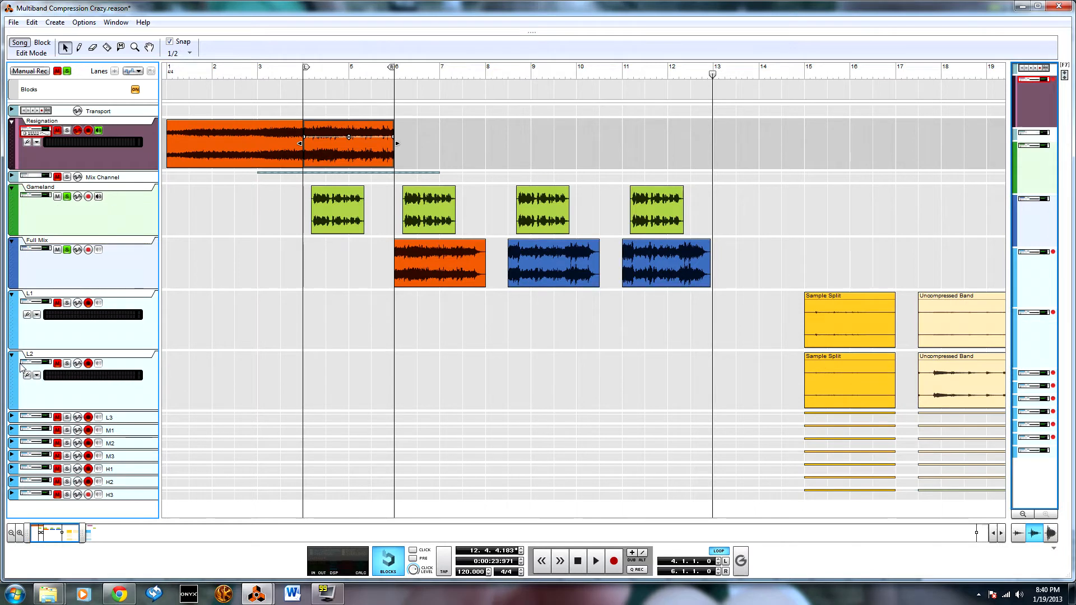
pyautogui.click(12, 417)
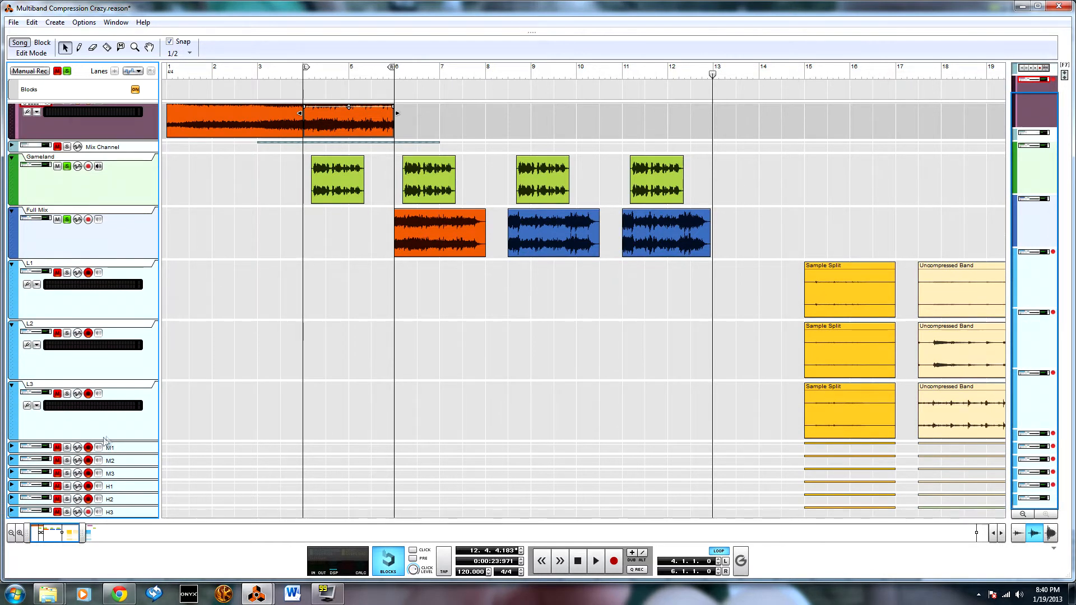
pyautogui.click(12, 447)
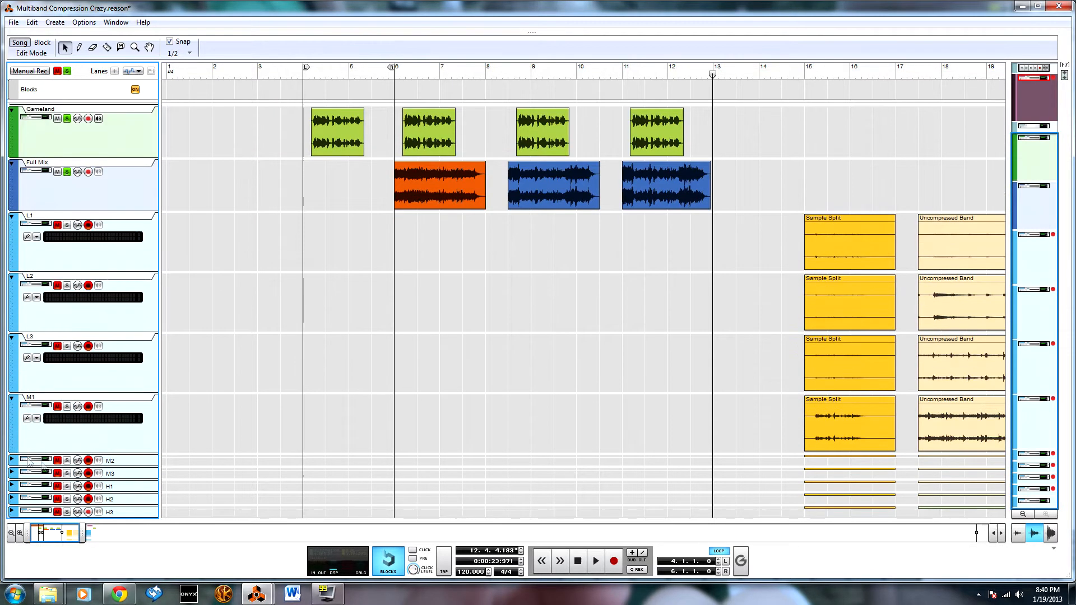
pyautogui.click(12, 460)
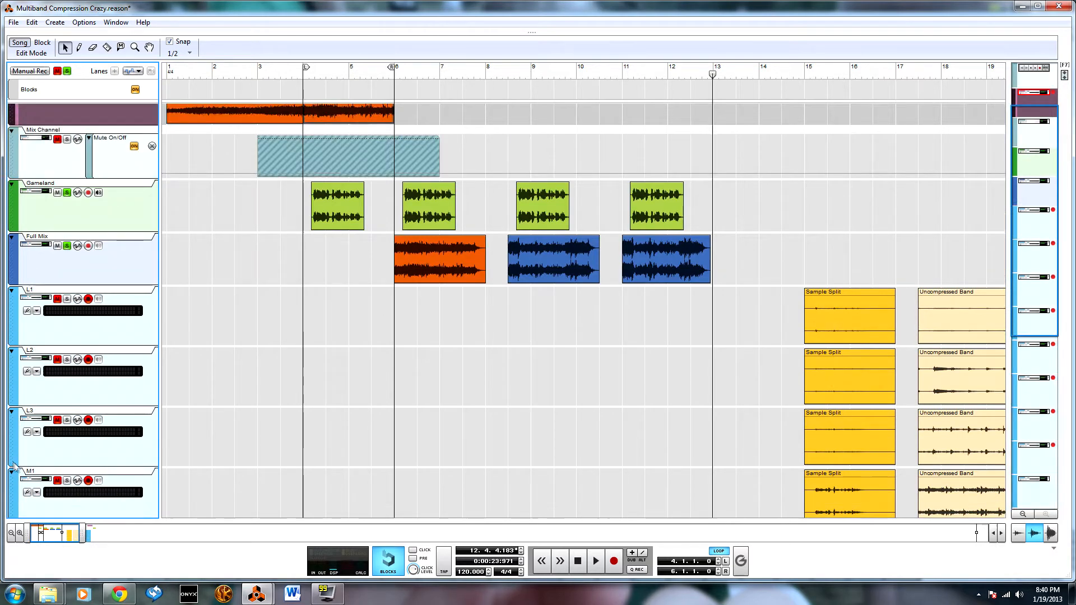
pyautogui.scroll(5, 240, 435)
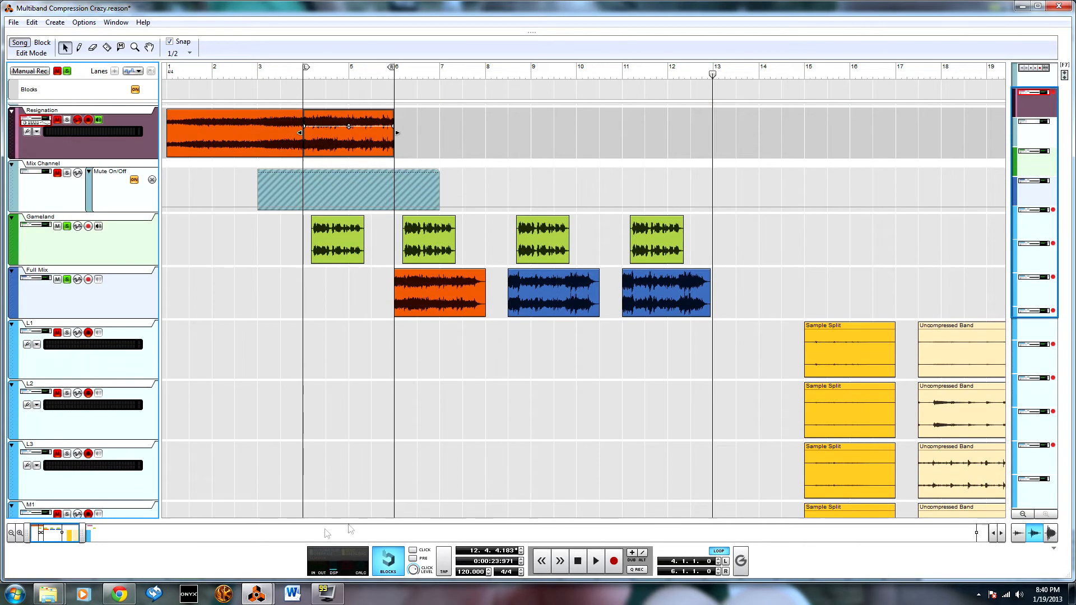
# Step: Examine the Sample Split, Uncompressed Band and Compressed clips on the band tracks L1 to H3 from bar 15 onward
pyautogui.press('F6')
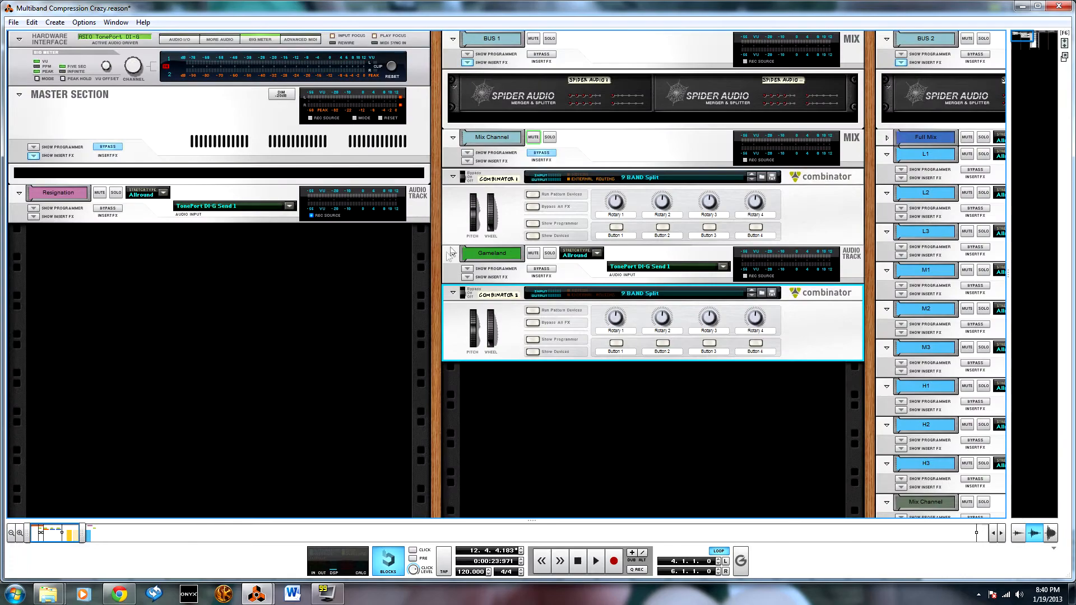
pyautogui.press('F7')
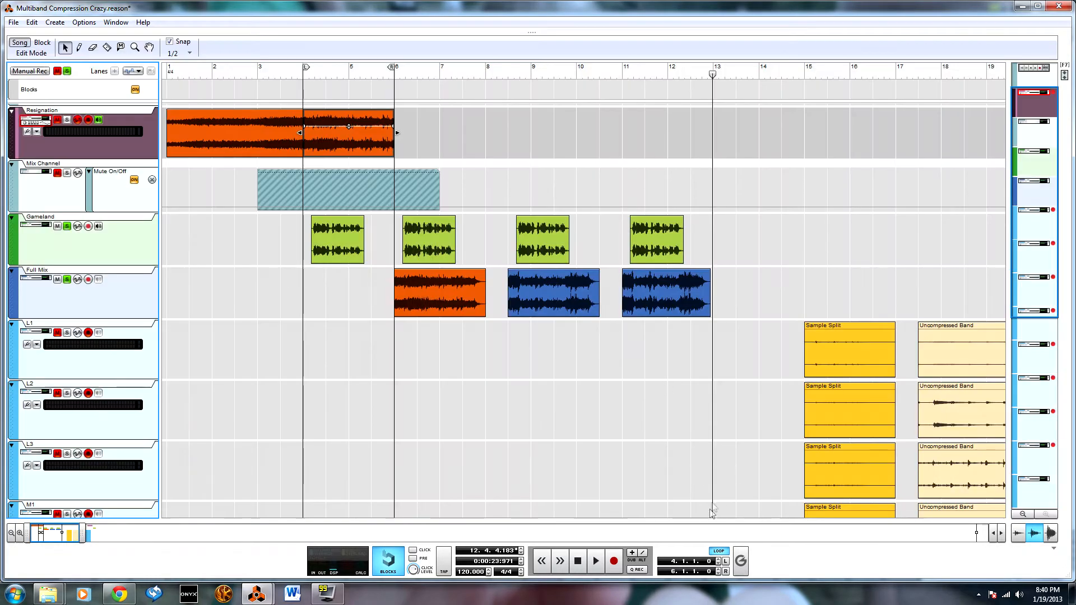
pyautogui.moveTo(52, 532); pyautogui.dragTo(63, 531)
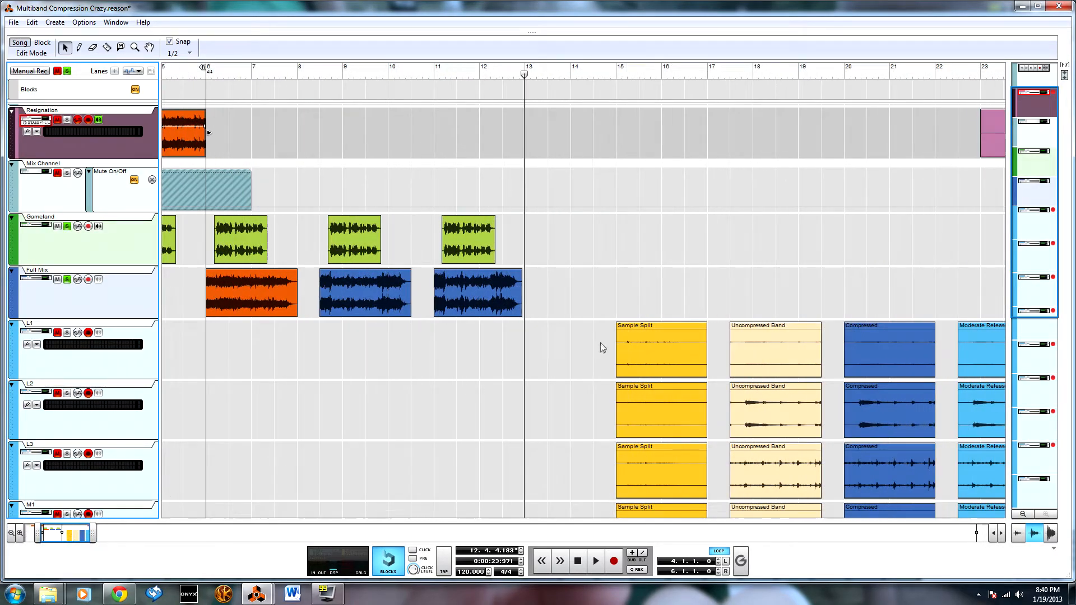
pyautogui.scroll(-4, 597, 345)
pyautogui.scroll(-3, 595, 350)
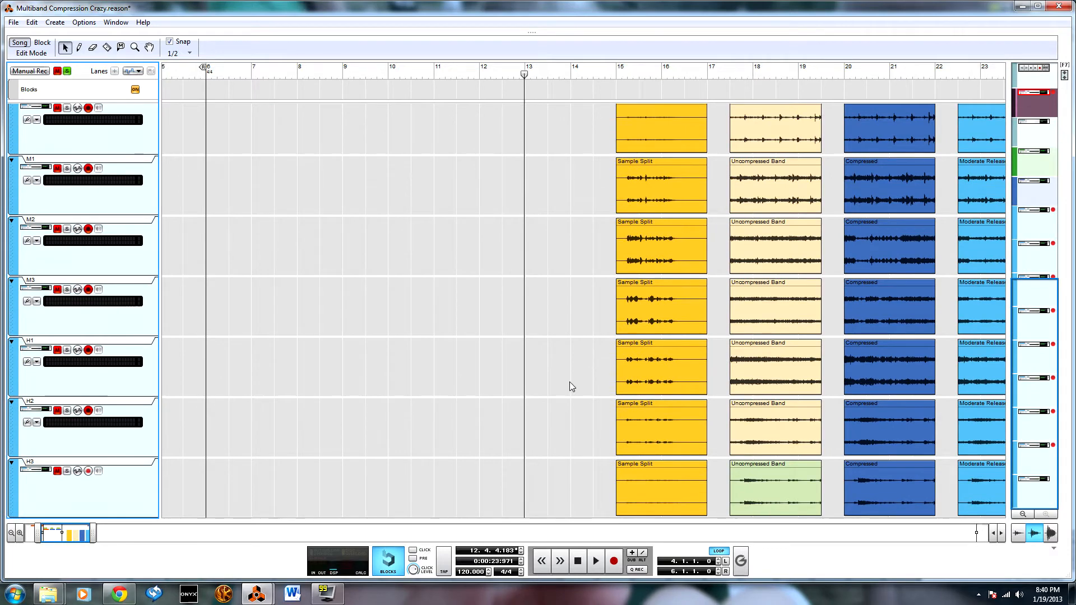
pyautogui.scroll(7, 569, 382)
pyautogui.scroll(-6, 515, 331)
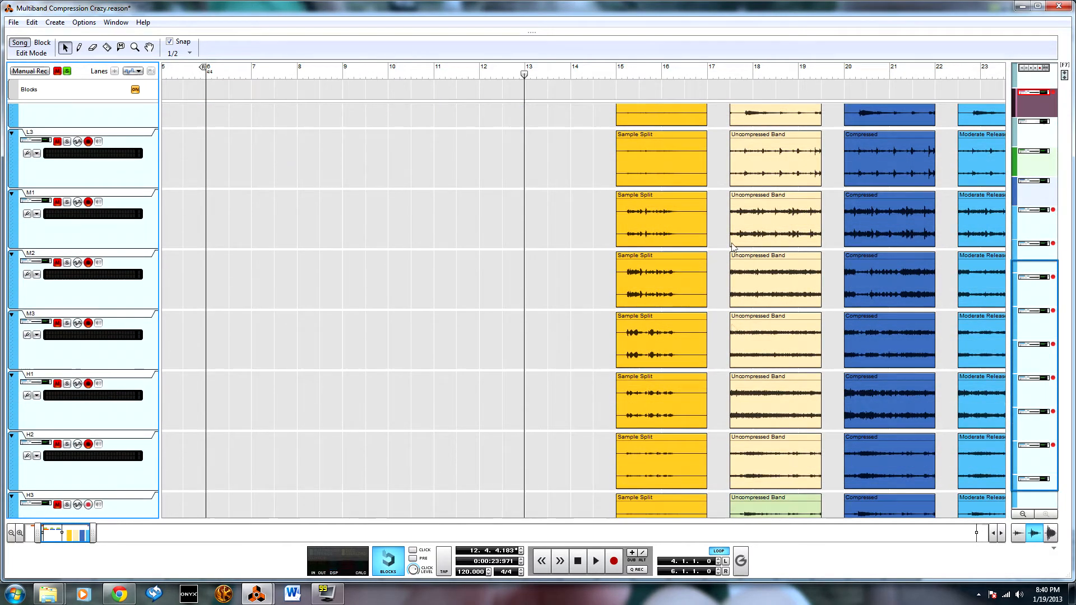
pyautogui.scroll(-1, 650, 515)
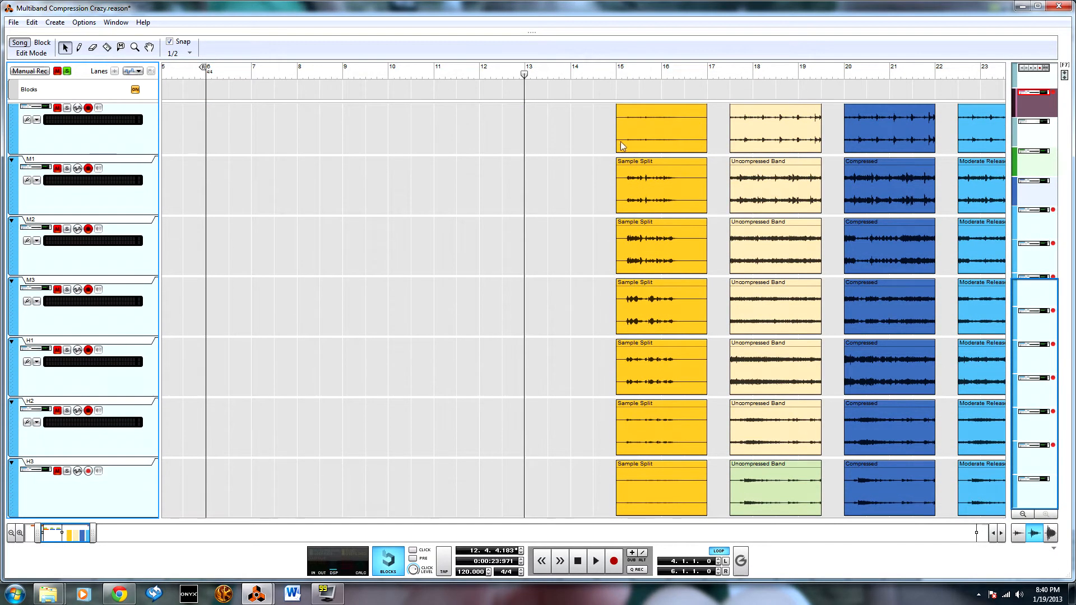
# Step: Solo the M1 band track and play its Sample Split clip from bar 15, stopping before bar 17
pyautogui.click(67, 168)
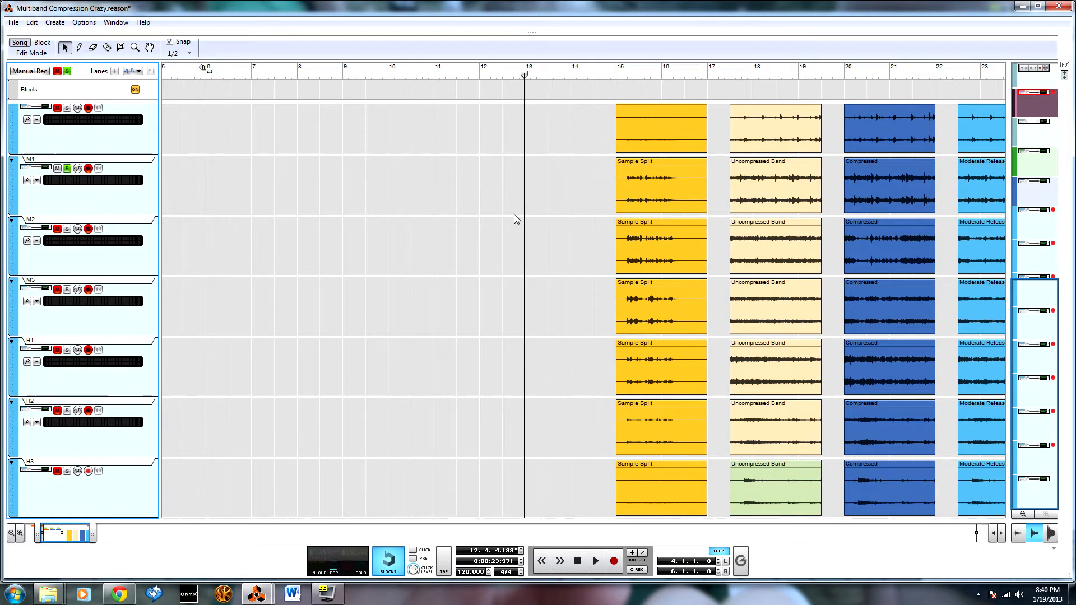
pyautogui.click(615, 73)
pyautogui.press('space')
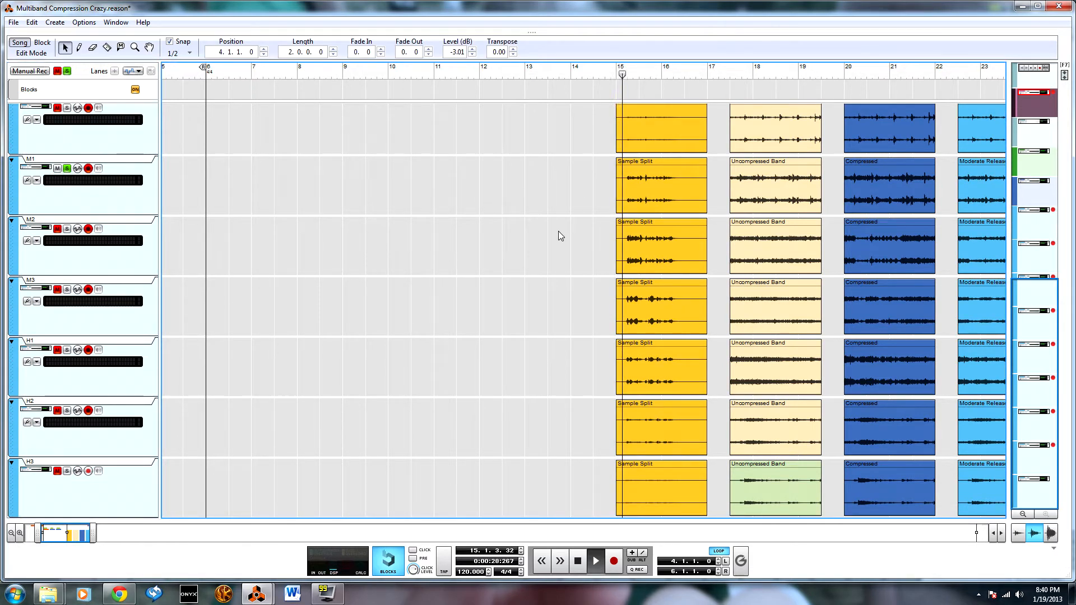
pyautogui.press('space')
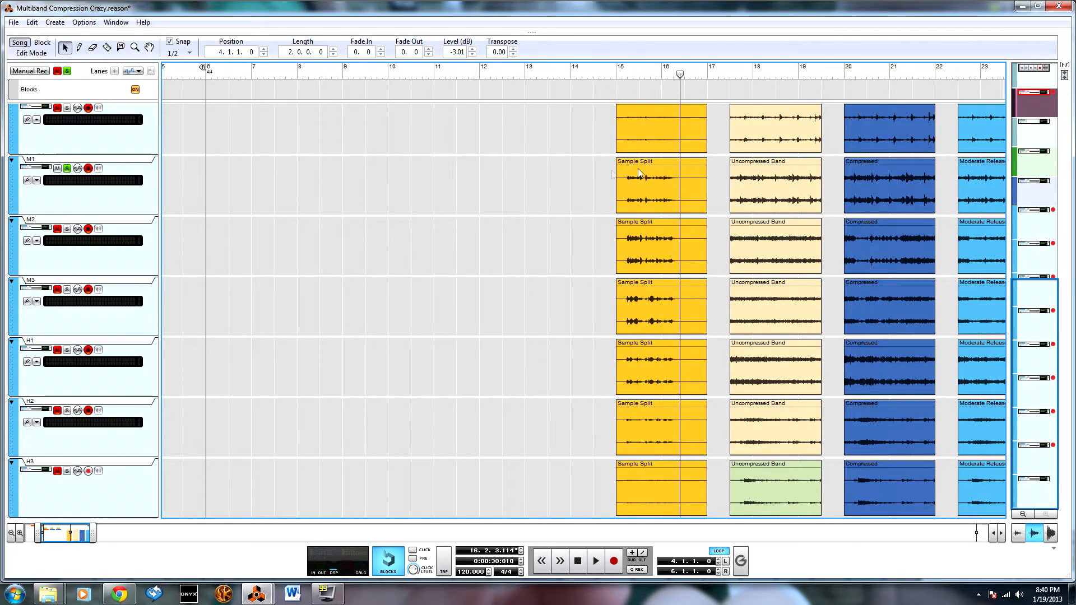
# Step: Switch the solo from M1 to M2 and play the M2 Sample Split clip from bar 15, stopping before bar 17
pyautogui.scroll(5, 641, 130)
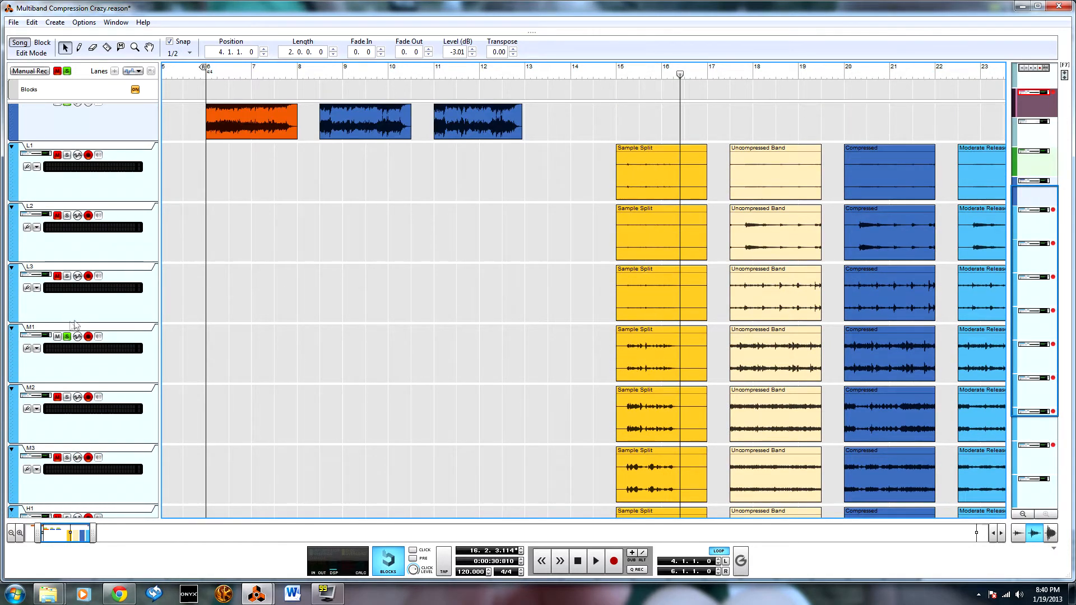
pyautogui.scroll(-2, 582, 375)
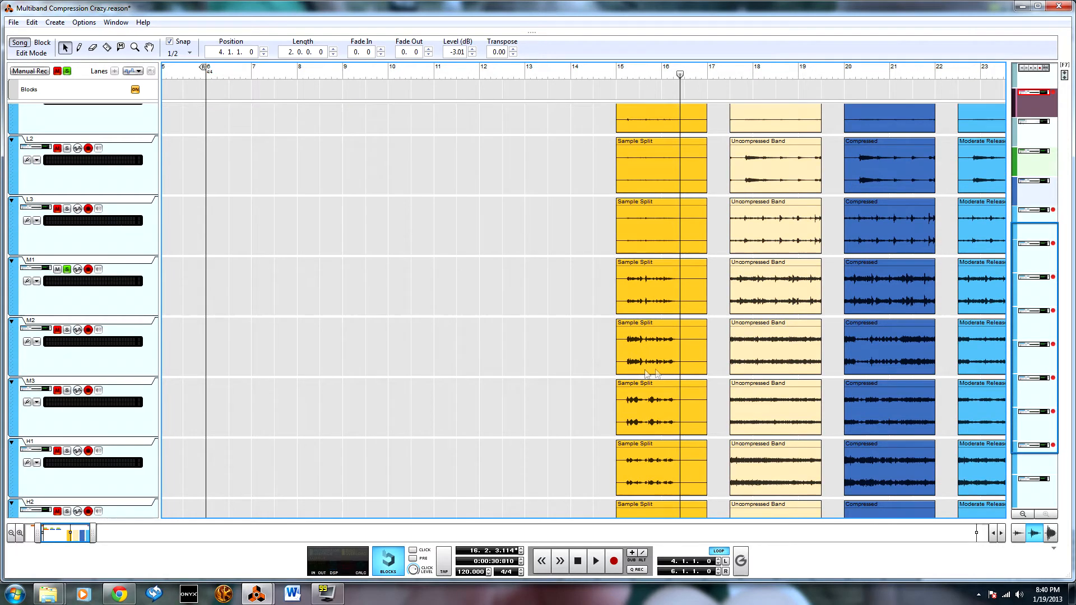
pyautogui.click(67, 330)
pyautogui.click(67, 269)
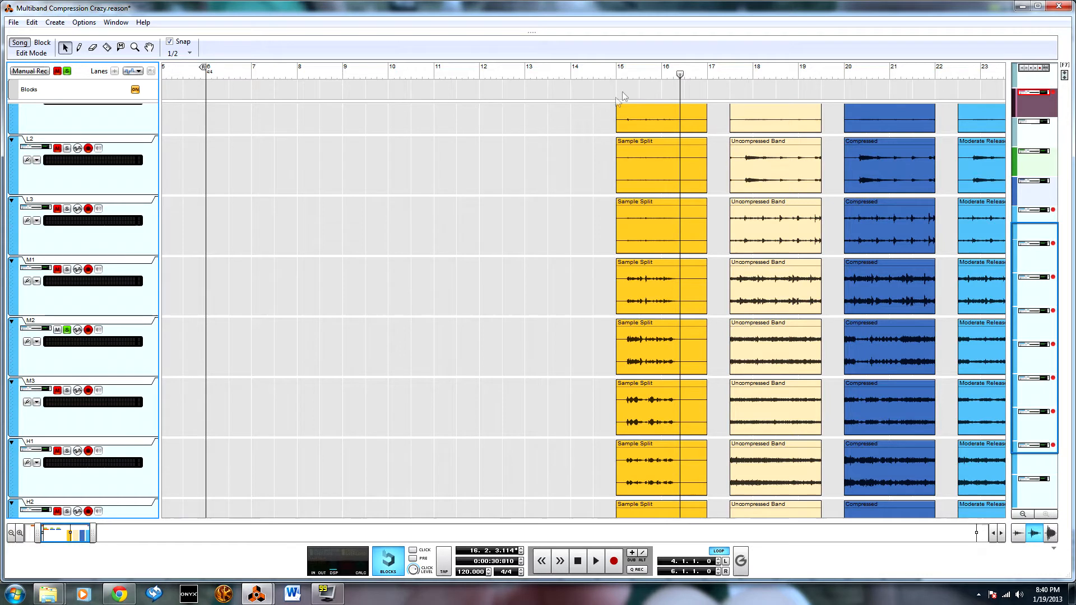
pyautogui.click(660, 259)
pyautogui.press('space')
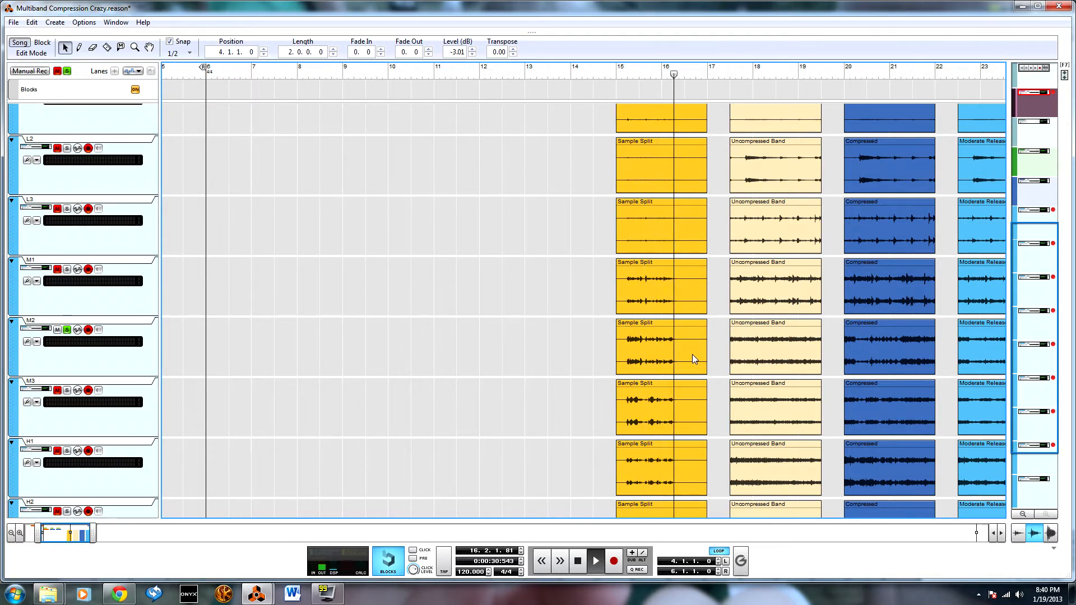
pyautogui.press('space')
# Step: Switch the solo from M2 to M3 and play the M3 Sample Split clip from bar 15, stopping before bar 17
pyautogui.click(67, 329)
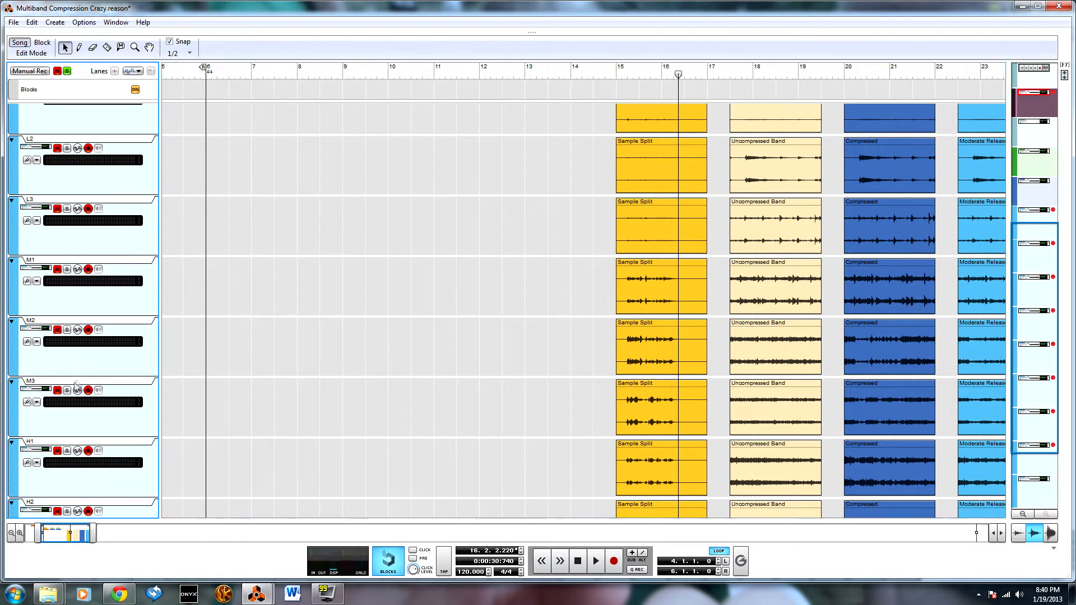
pyautogui.click(619, 69)
pyautogui.click(625, 115)
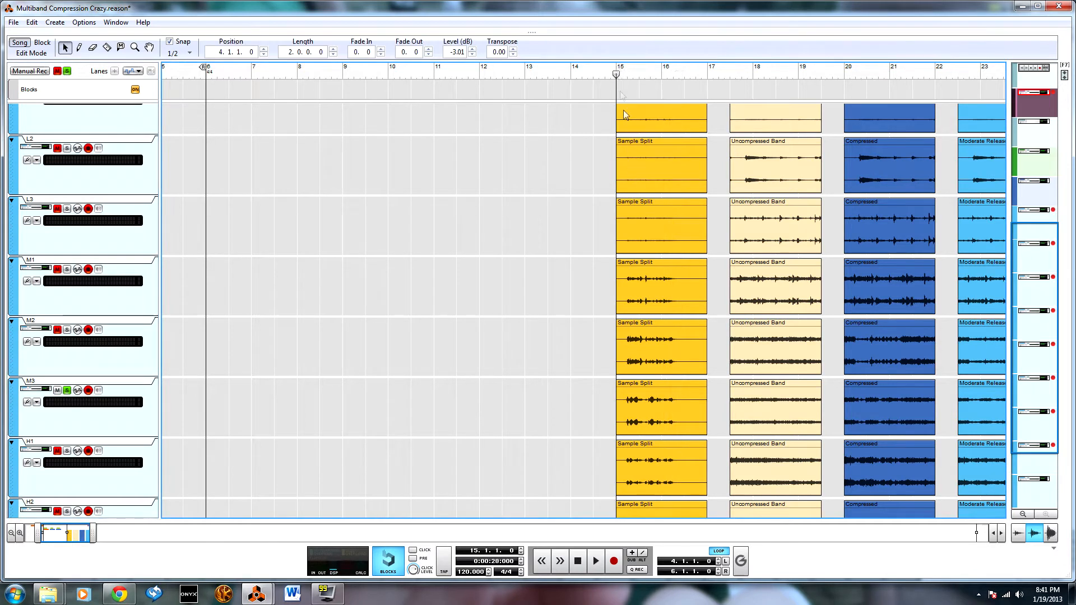
pyautogui.press('space')
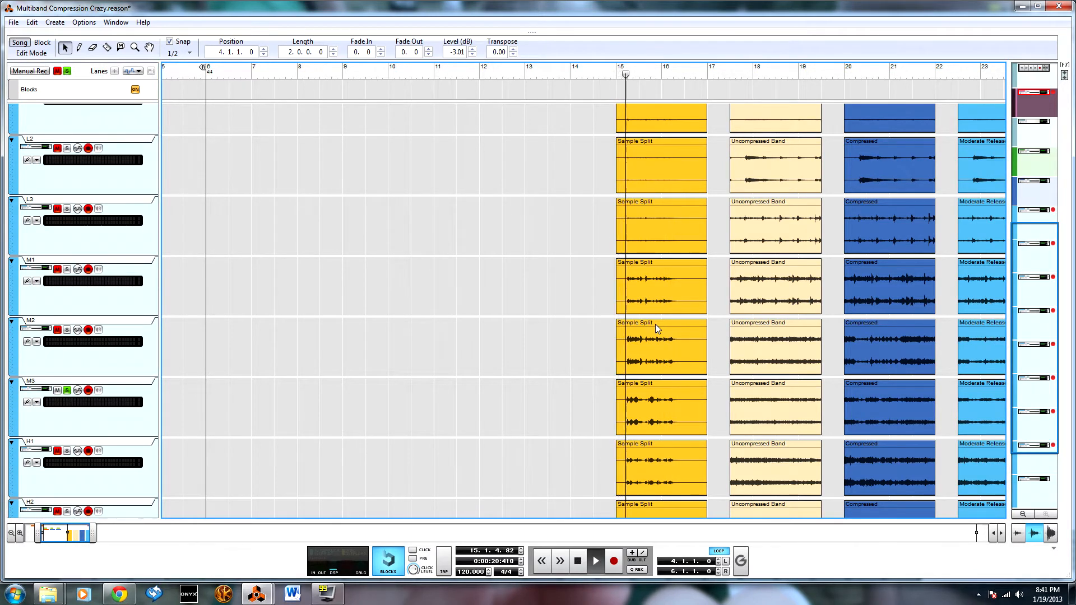
pyautogui.press('space')
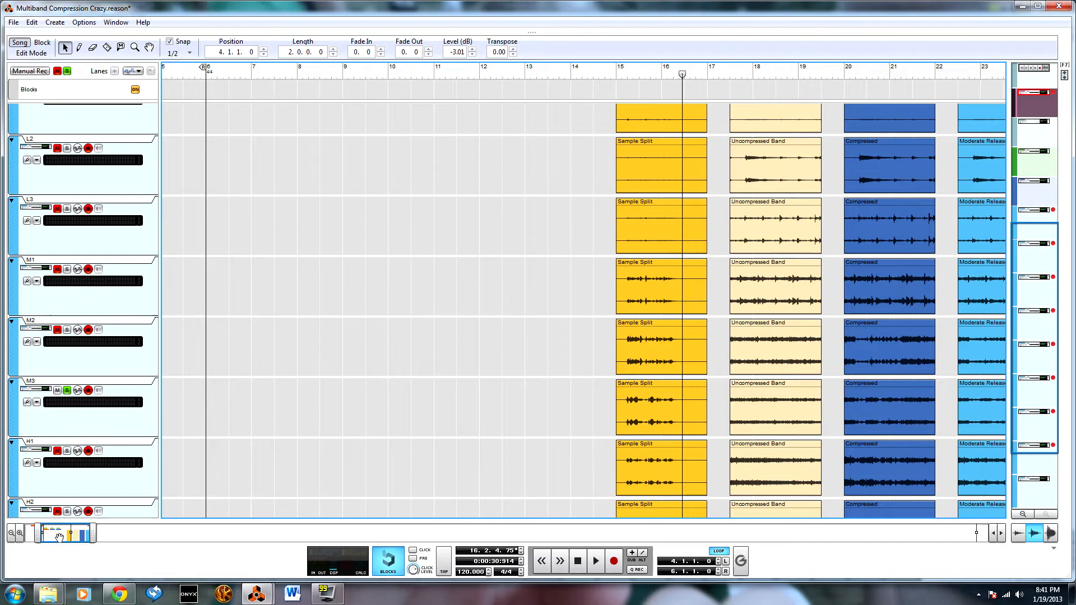
# Step: Examine the four clip groups, Sample Split through Moderate Release, on the band tracks and compare them with the Full Mix clips
pyautogui.moveTo(56, 533); pyautogui.dragTo(64, 535)
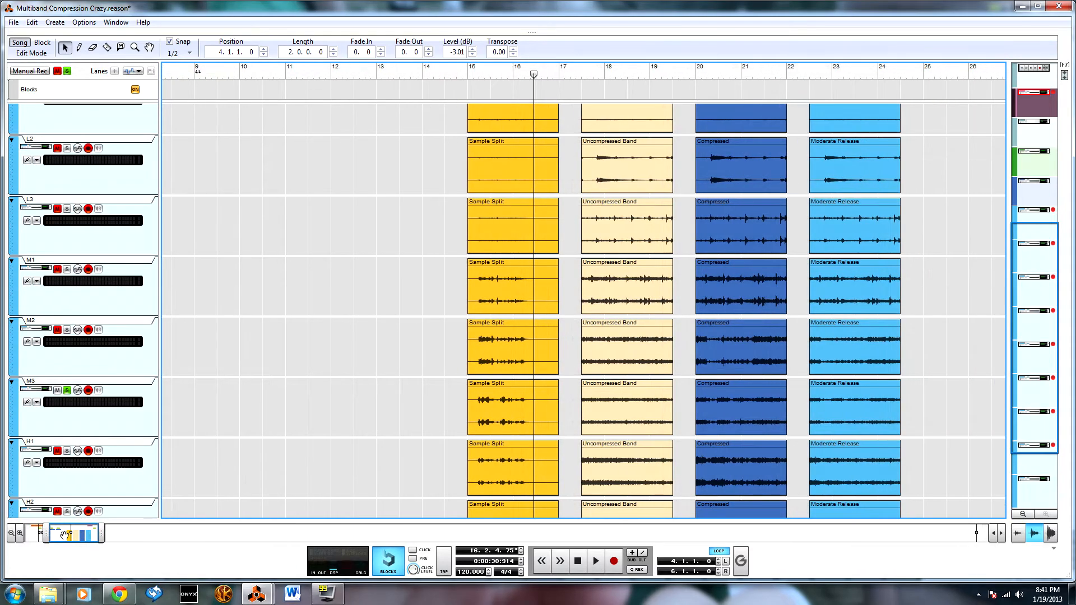
pyautogui.scroll(2, 480, 418)
pyautogui.scroll(1, 479, 418)
pyautogui.scroll(-5, 610, 229)
pyautogui.scroll(-1, 606, 483)
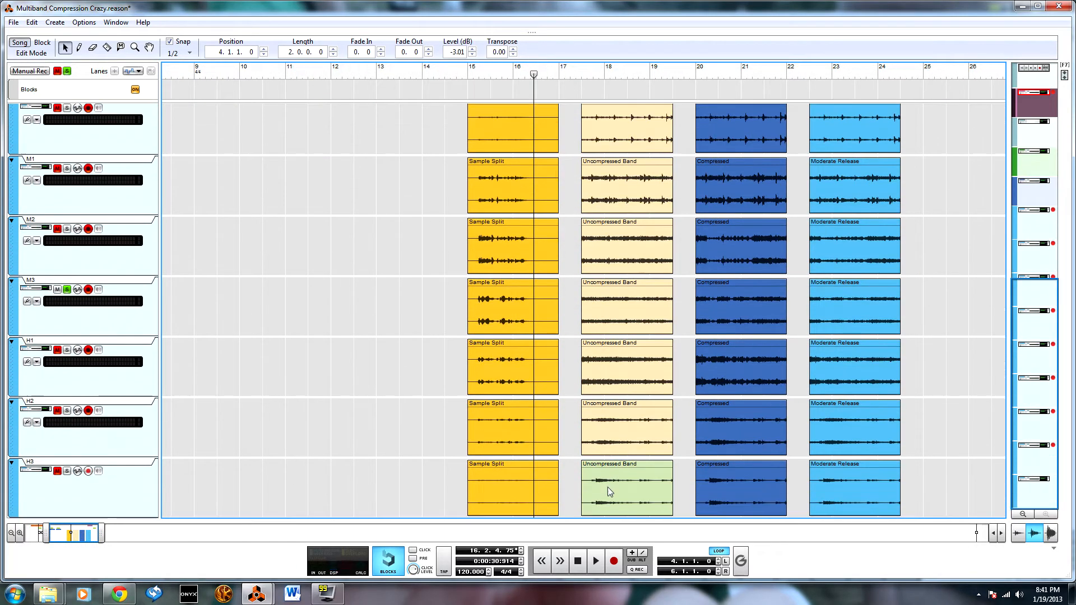
pyautogui.scroll(6, 605, 483)
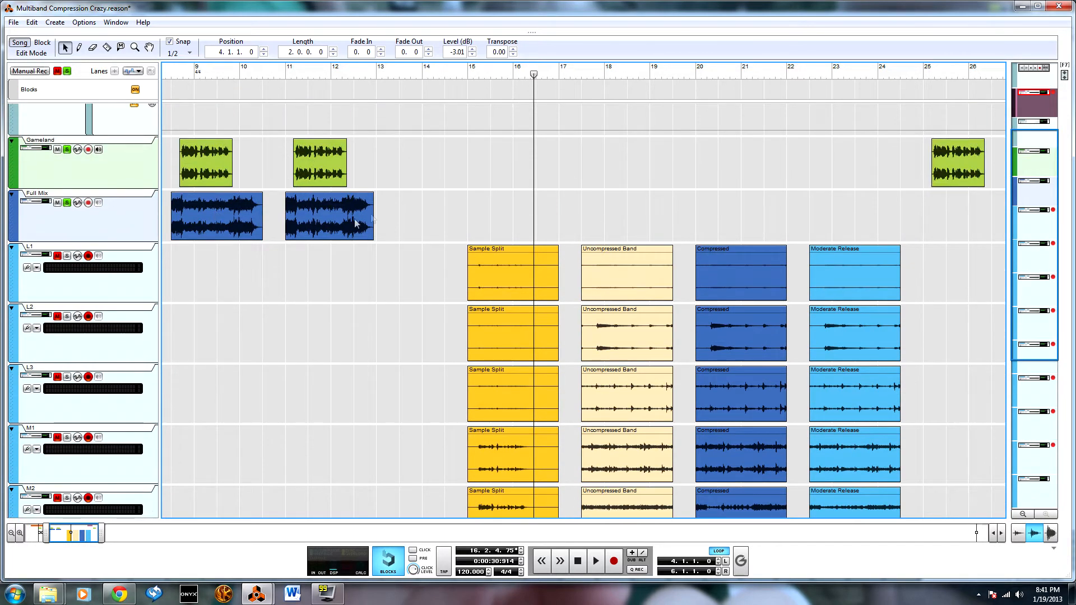
pyautogui.scroll(-6, 597, 247)
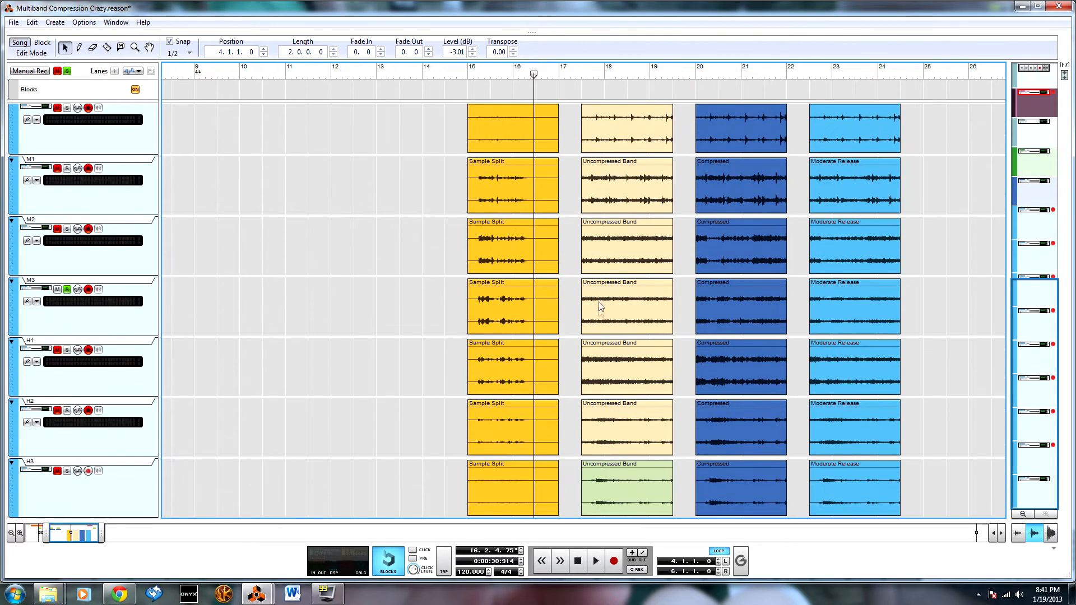
pyautogui.scroll(2, 623, 482)
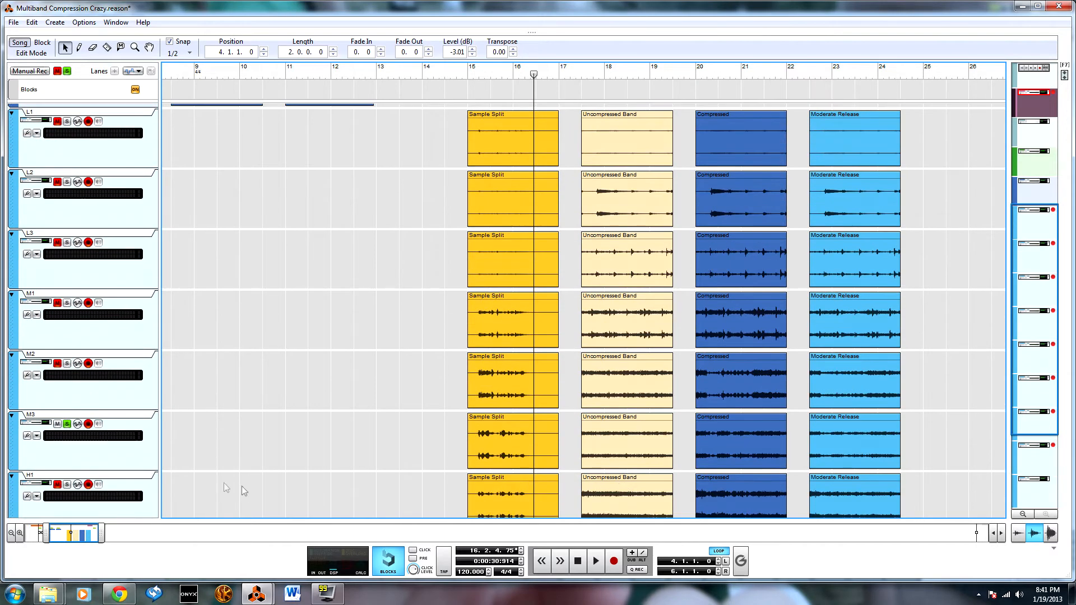
pyautogui.scroll(1, 242, 487)
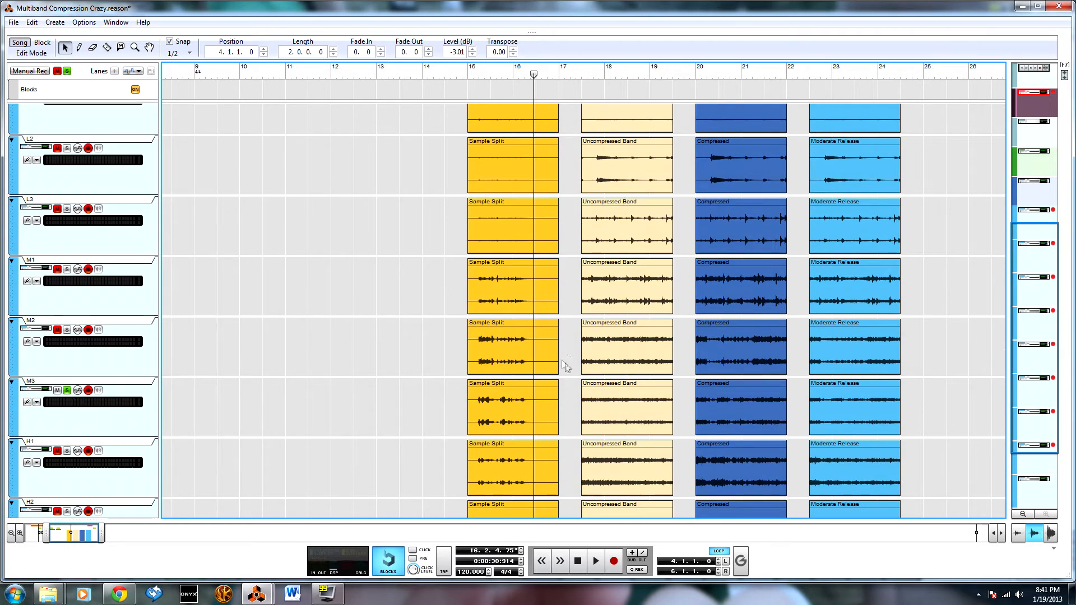
# Step: Replay the soloed M3 Sample Split clip from bar 15 and stop before bar 17
pyautogui.click(468, 79)
pyautogui.press('space')
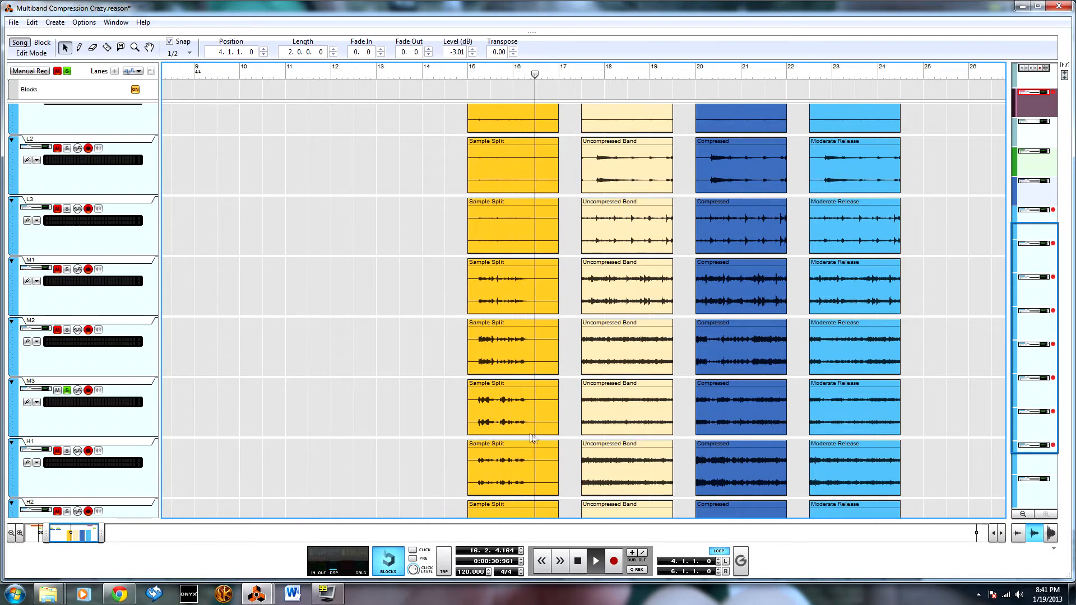
pyautogui.press('space')
# Step: Reveal the devices inside the second 9 BAND Split Combinator in the rack and return to the sequencer
pyautogui.press('F6')
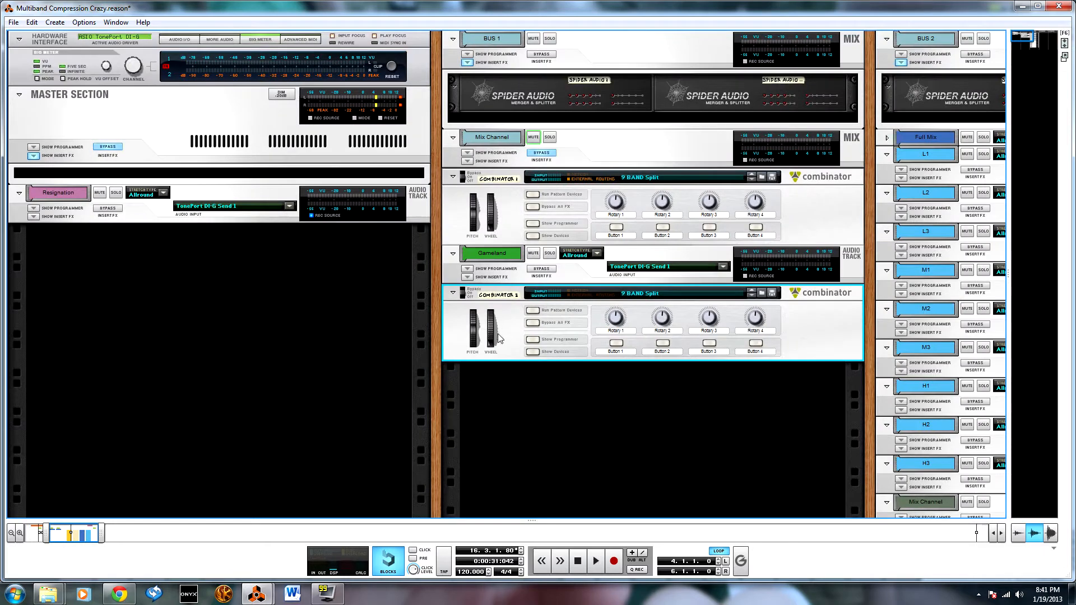
pyautogui.click(532, 352)
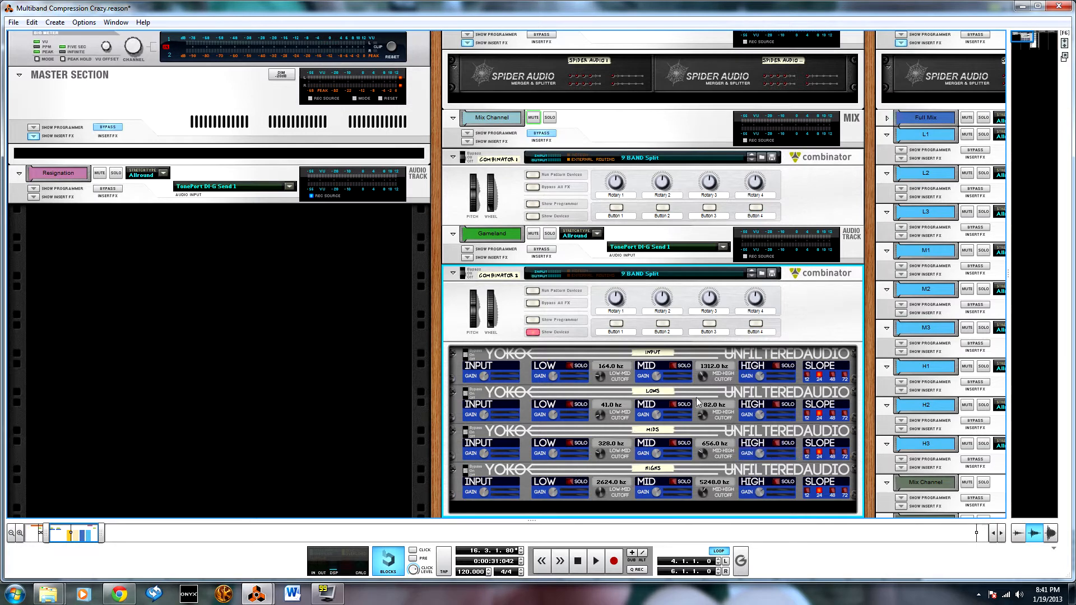
pyautogui.press('F7')
# Step: Play the M3 Sample Split clip from bar 15 and its Uncompressed Band clip from bar 17.3, stopping after each
pyautogui.click(476, 88)
pyautogui.press('space')
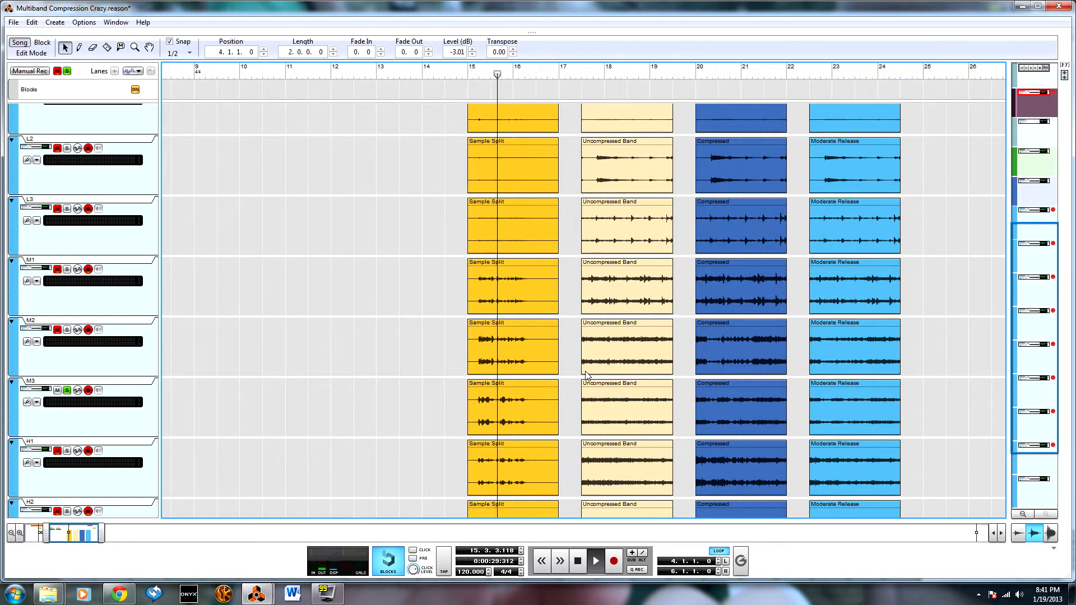
pyautogui.press('space')
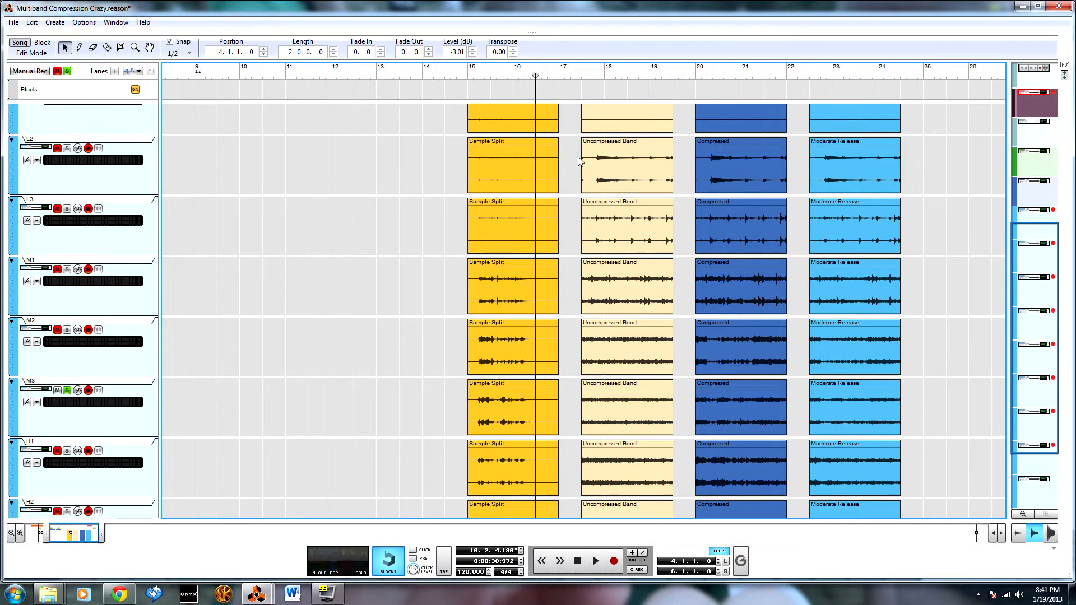
pyautogui.click(583, 78)
pyautogui.press('space')
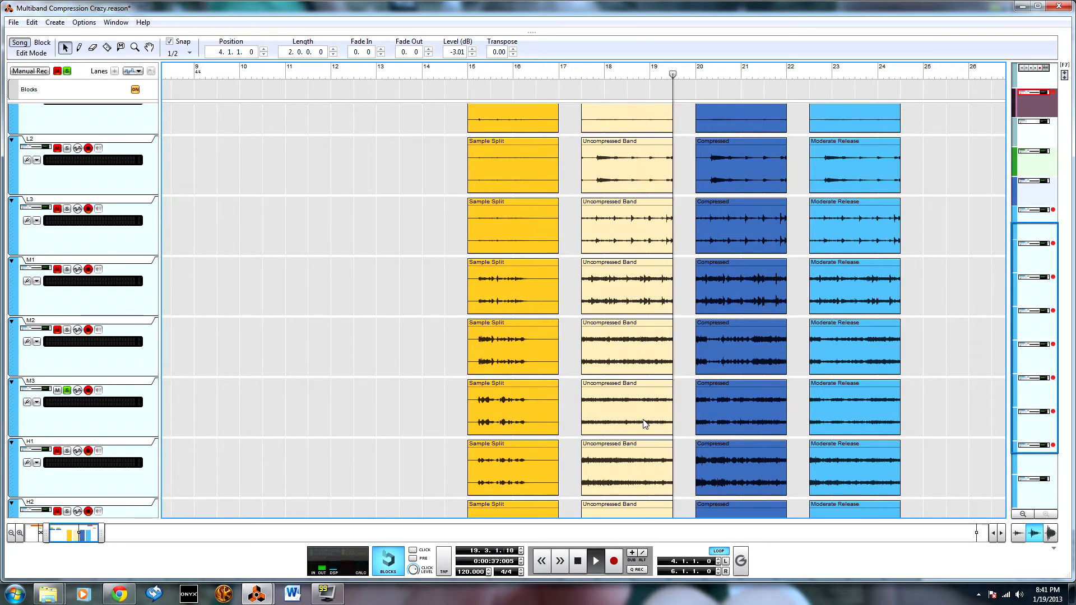
pyautogui.press('space')
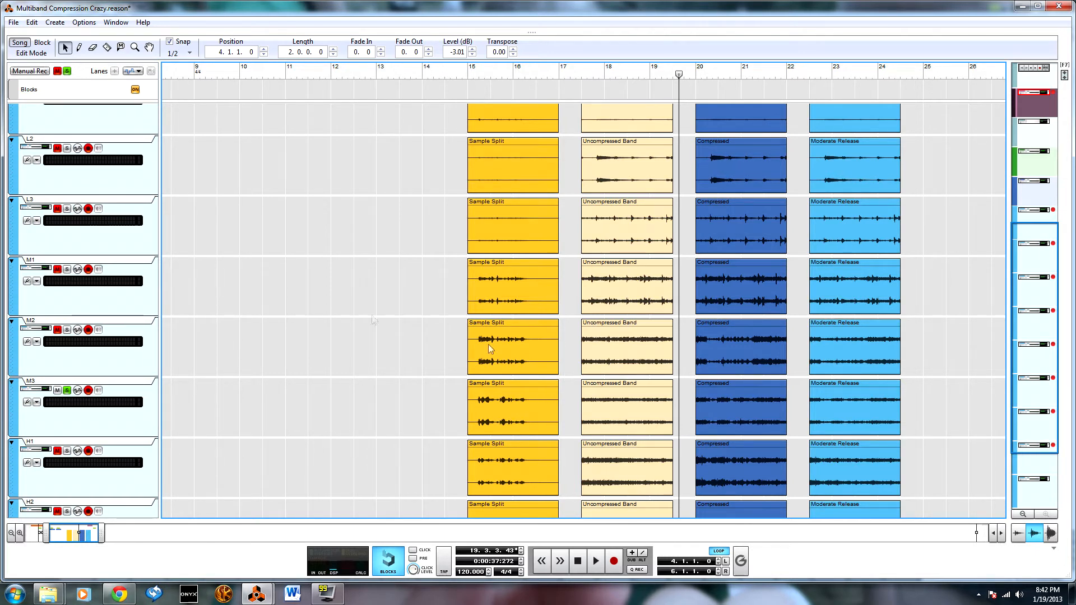
# Step: Switch the solo from M3 to H2 and play the H2 Uncompressed Band clip from bar 17.3
pyautogui.click(68, 391)
pyautogui.scroll(-3, 264, 378)
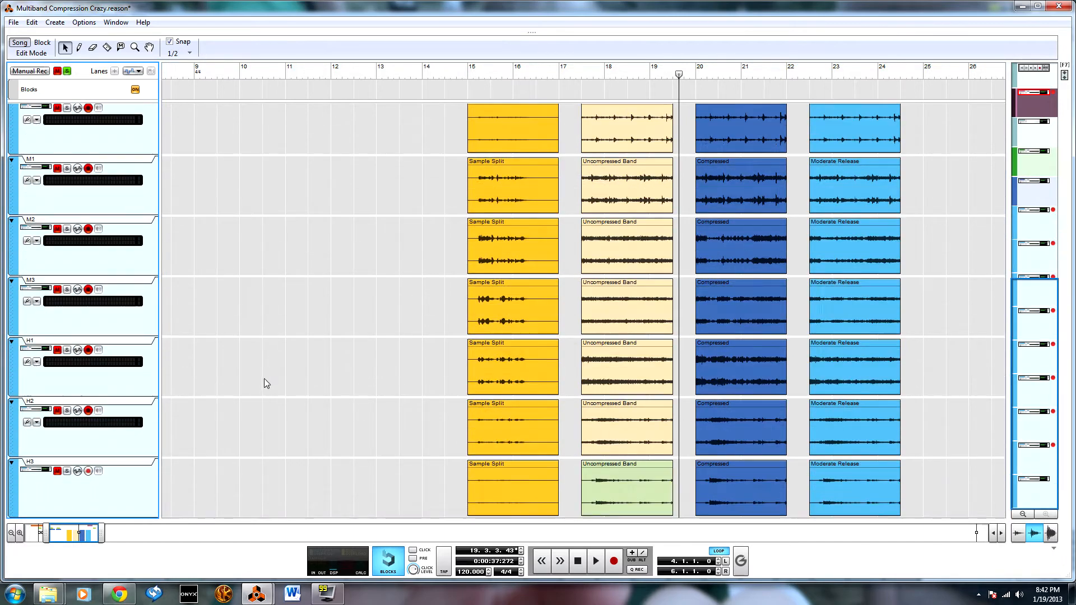
pyautogui.scroll(2, 280, 399)
pyautogui.click(66, 444)
pyautogui.click(581, 75)
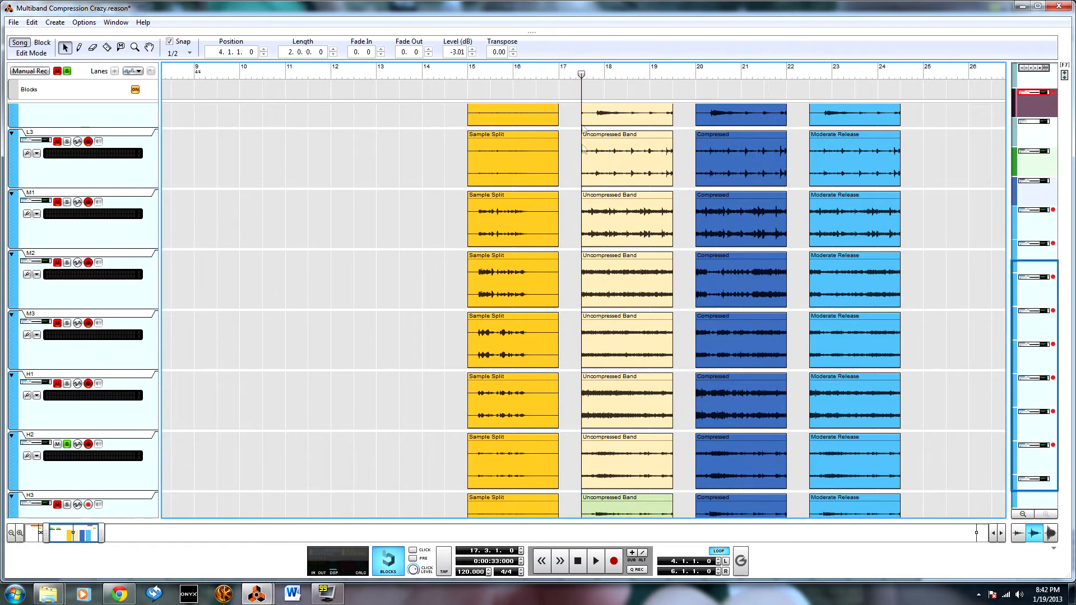
pyautogui.press('space')
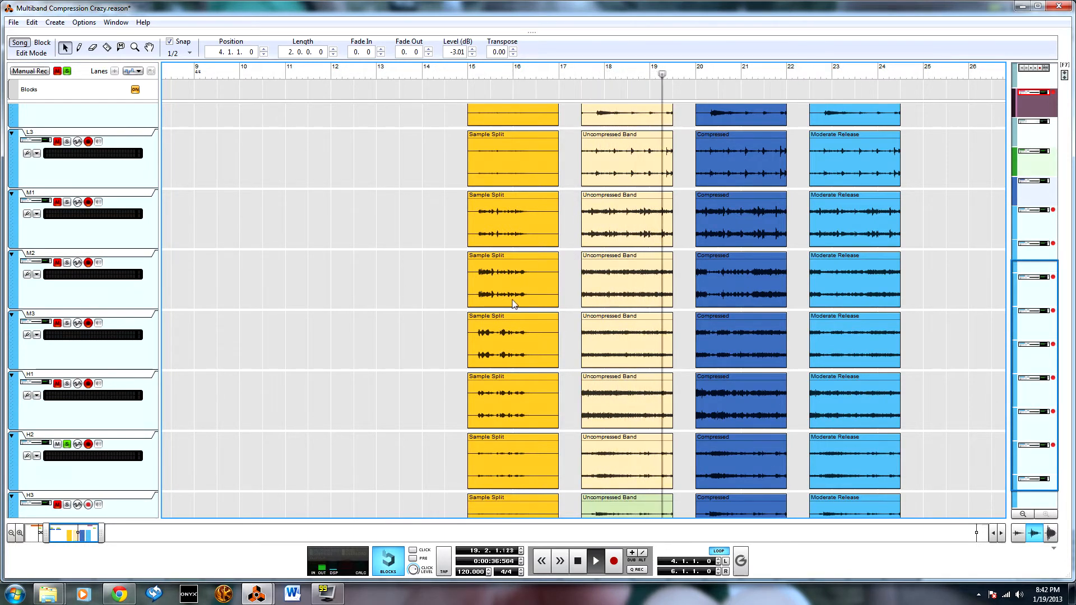
# Step: Switch the solo from H2 to M1 and play the M1 Uncompressed Band clip from bar 17, stopping before the clip ends
pyautogui.click(67, 202)
pyautogui.click(67, 444)
pyautogui.click(561, 74)
pyautogui.press('space')
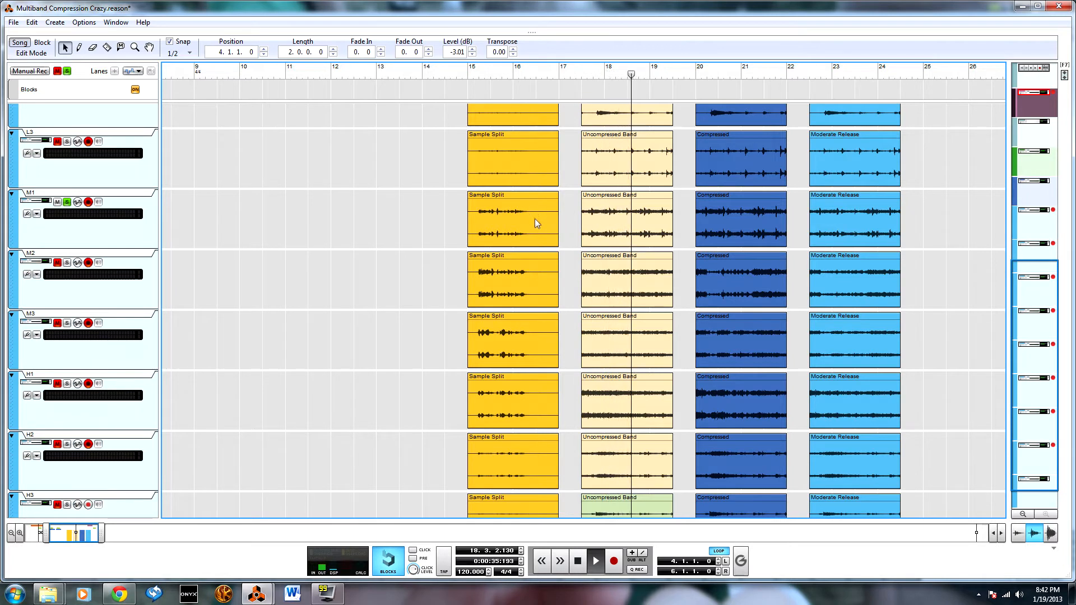
pyautogui.press('space')
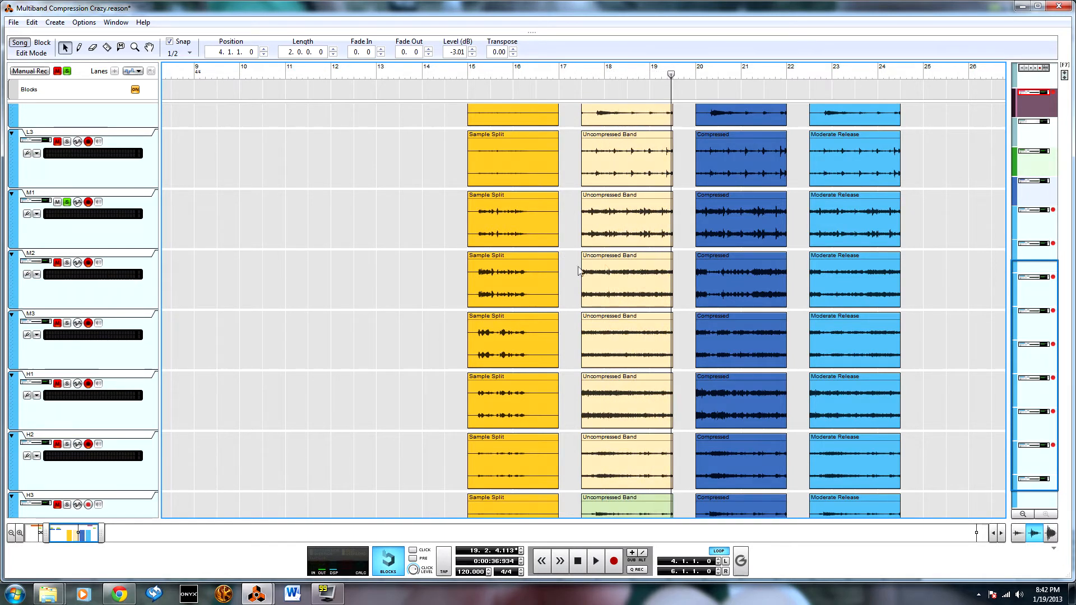
# Step: Play the M1 Sample Split and Uncompressed Band clips in one pass from bar 15, stopping after bar 19
pyautogui.click(468, 73)
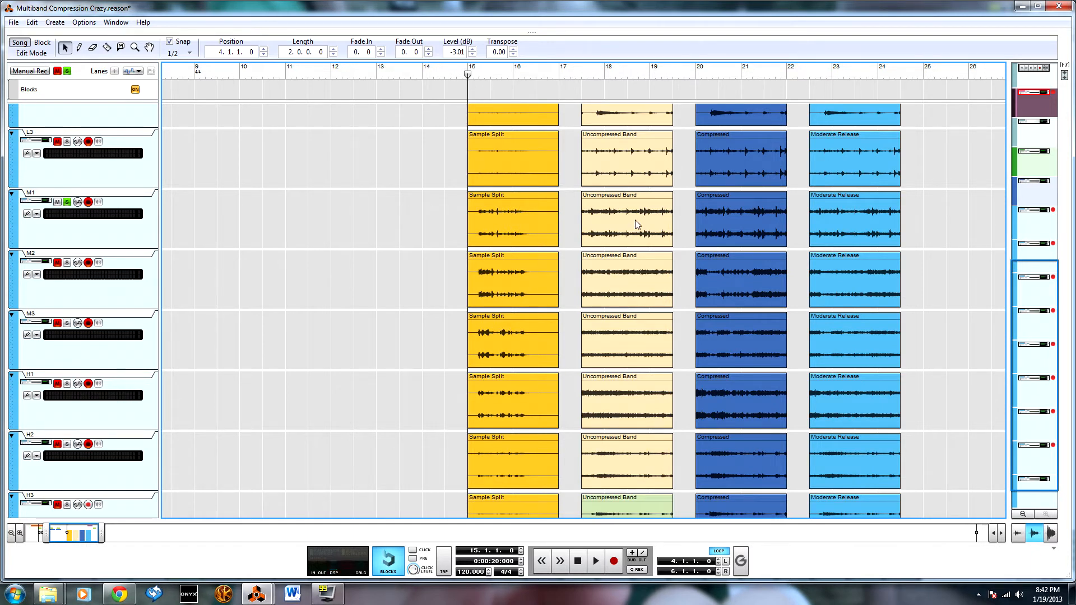
pyautogui.press('space')
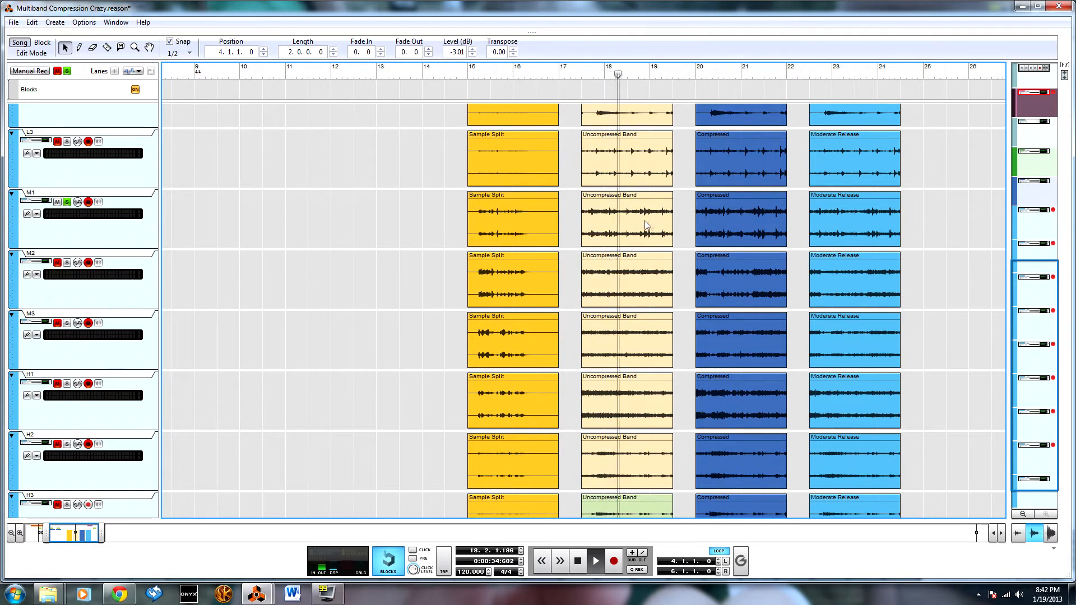
pyautogui.press('space')
# Step: Move the M1 Sample Split clip onto the M2 track at bar 20, over the Compressed clip
pyautogui.scroll(2, 404, 384)
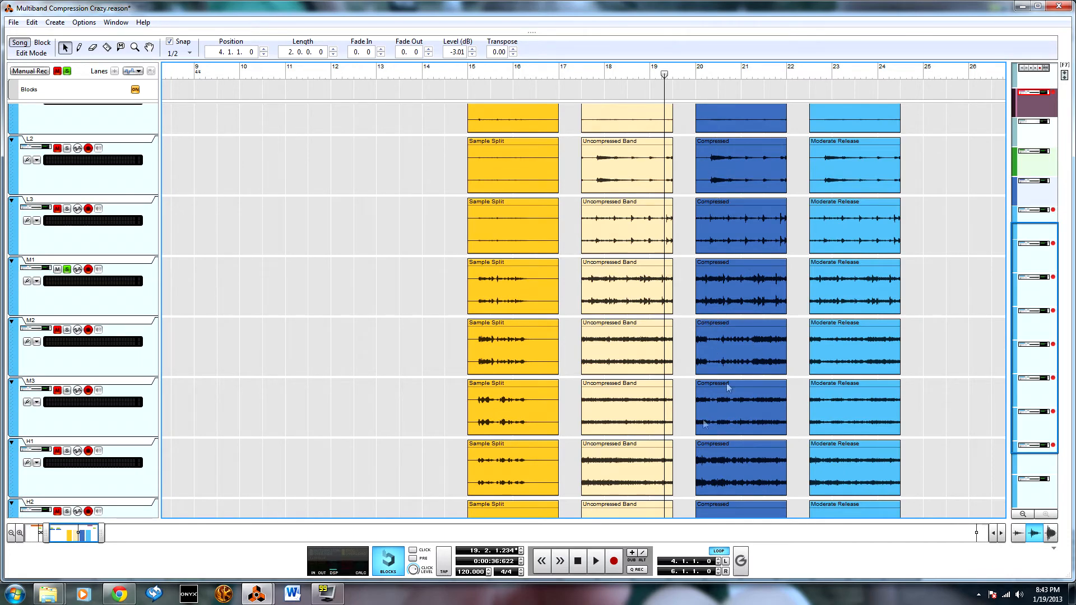
pyautogui.scroll(-1, 731, 428)
pyautogui.scroll(1, 700, 392)
pyautogui.click(513, 299)
pyautogui.moveTo(514, 299); pyautogui.dragTo(741, 327)
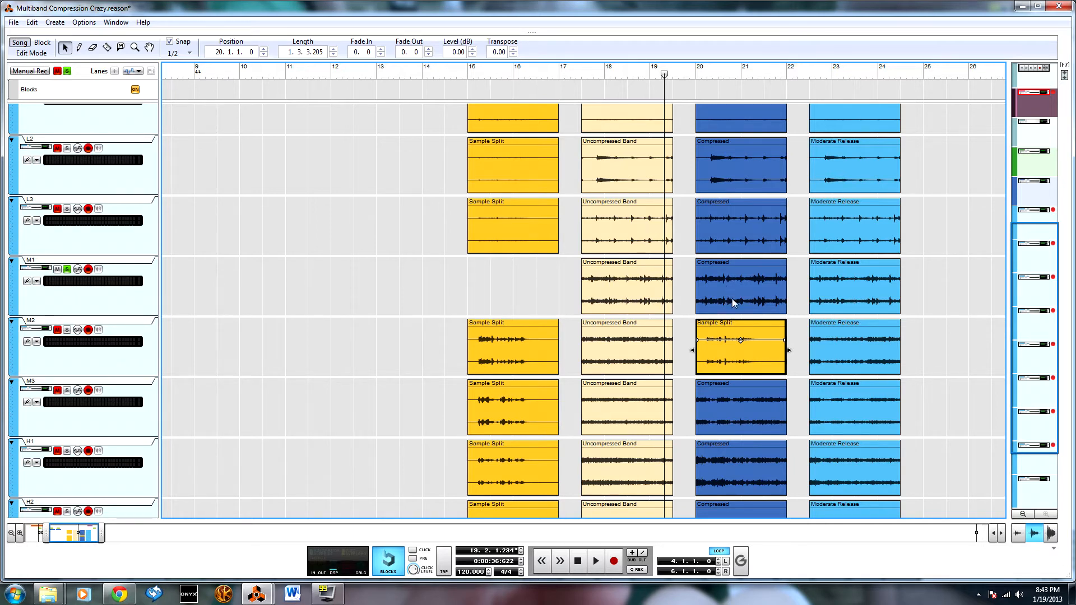
# Step: Set the song position to bar 20.3 and examine the moved Sample Split clip's waveform up close against the surrounding Compressed clips
pyautogui.moveTo(78, 534); pyautogui.dragTo(90, 535)
pyautogui.click(531, 69)
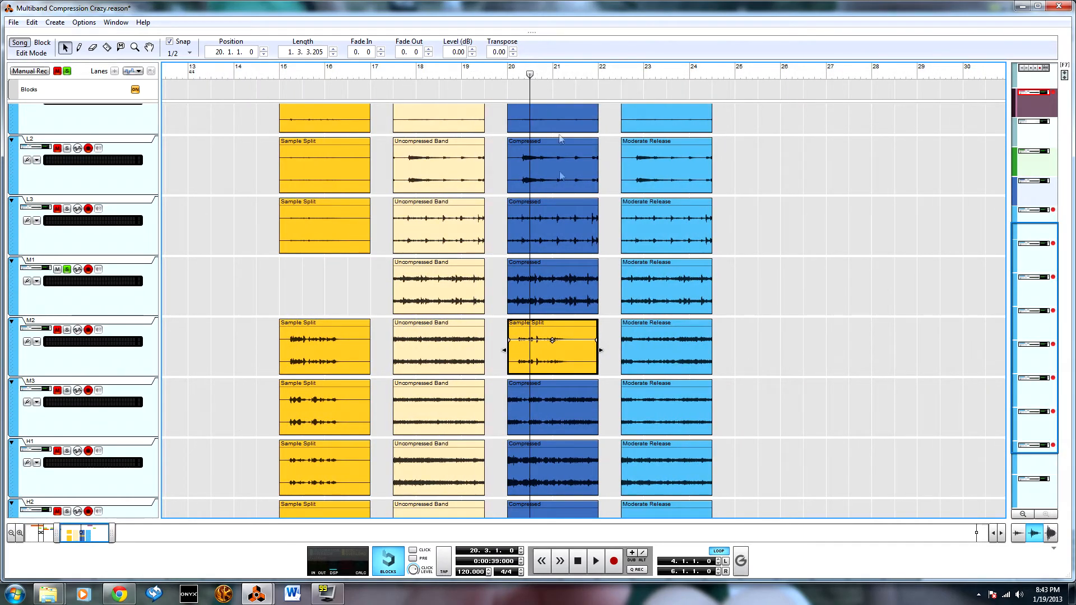
pyautogui.press('h')
pyautogui.press('h')
pyautogui.press('h')
pyautogui.press('h')
pyautogui.press('h')
pyautogui.press('h')
pyautogui.press('h')
pyautogui.press('h')
pyautogui.press('h')
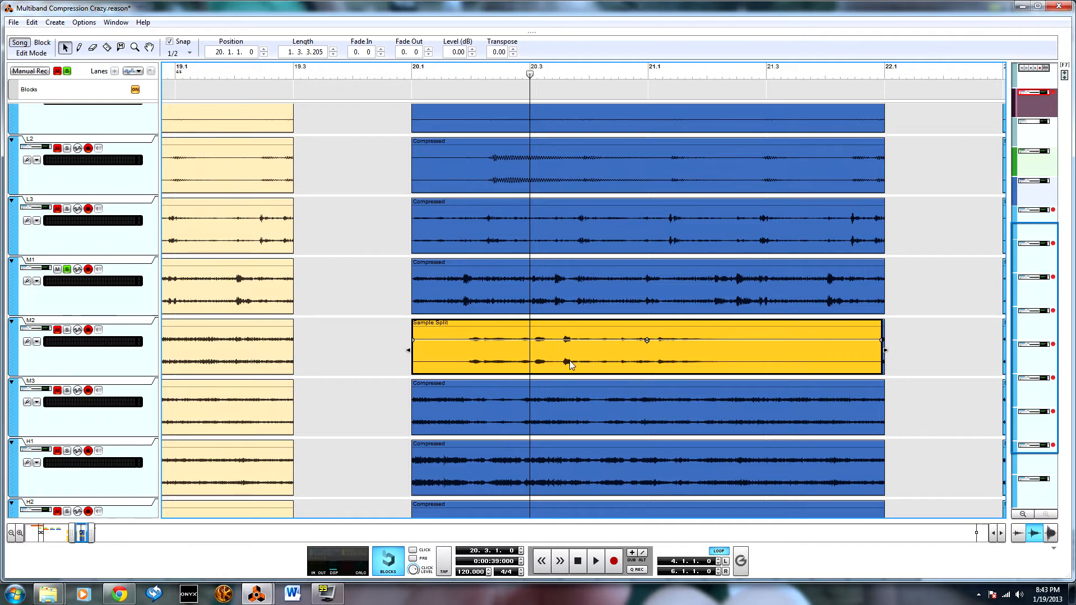
# Step: Move the Sample Split clip from the M2 track at bar 20 back to the M1 track at bar 15
pyautogui.scroll(-10, 500, 343)
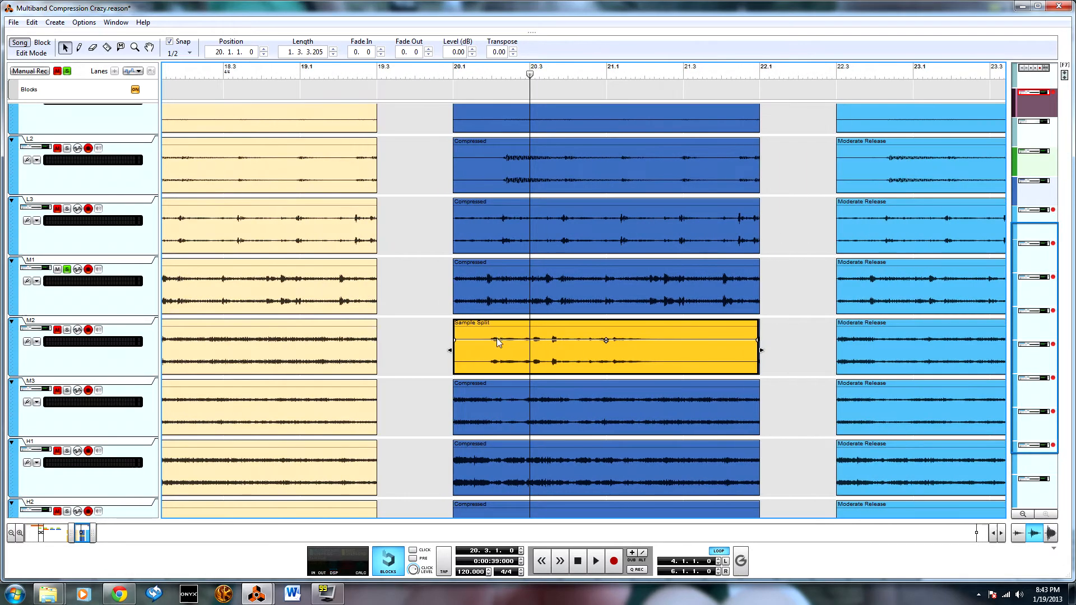
pyautogui.scroll(-4, 500, 346)
pyautogui.moveTo(570, 355); pyautogui.dragTo(290, 309)
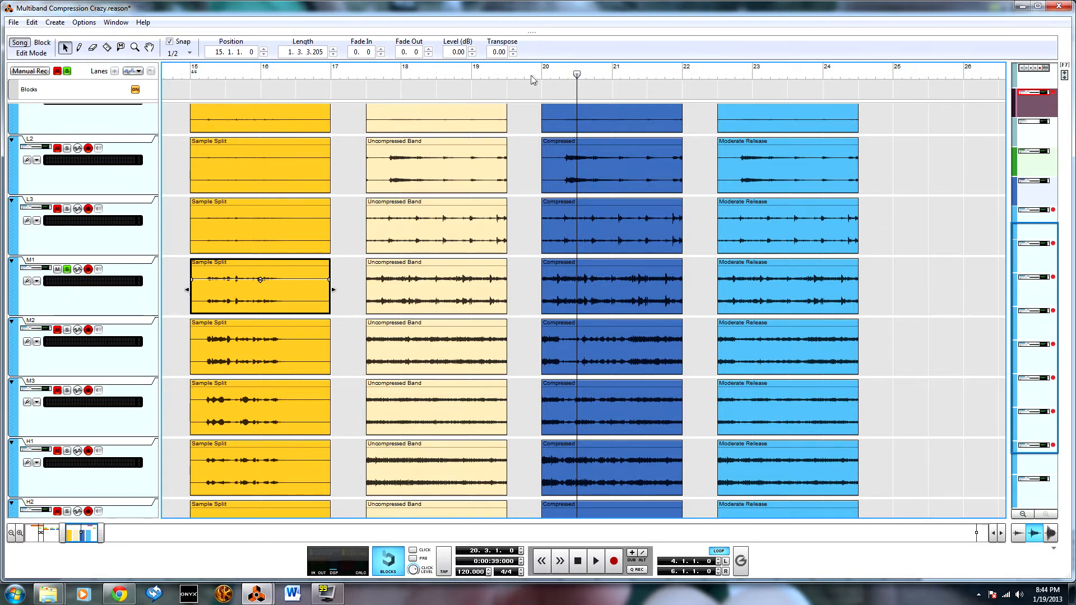
# Step: Play the soloed M1 Compressed clip from bar 20.3 and again from bar 20, stopping just after bar 21
pyautogui.press('space')
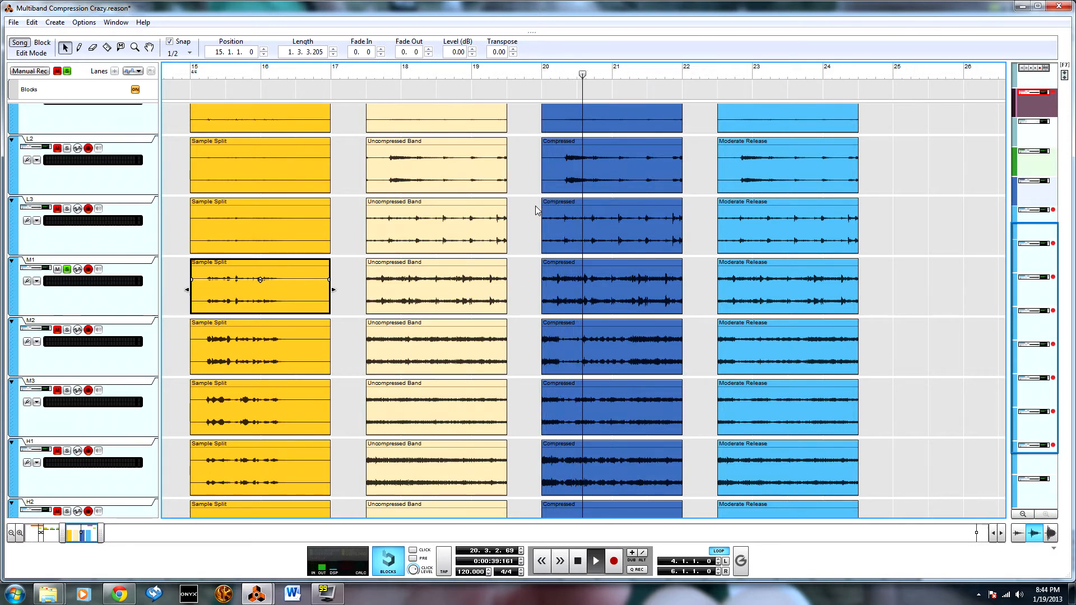
pyautogui.click(567, 98)
pyautogui.click(541, 70)
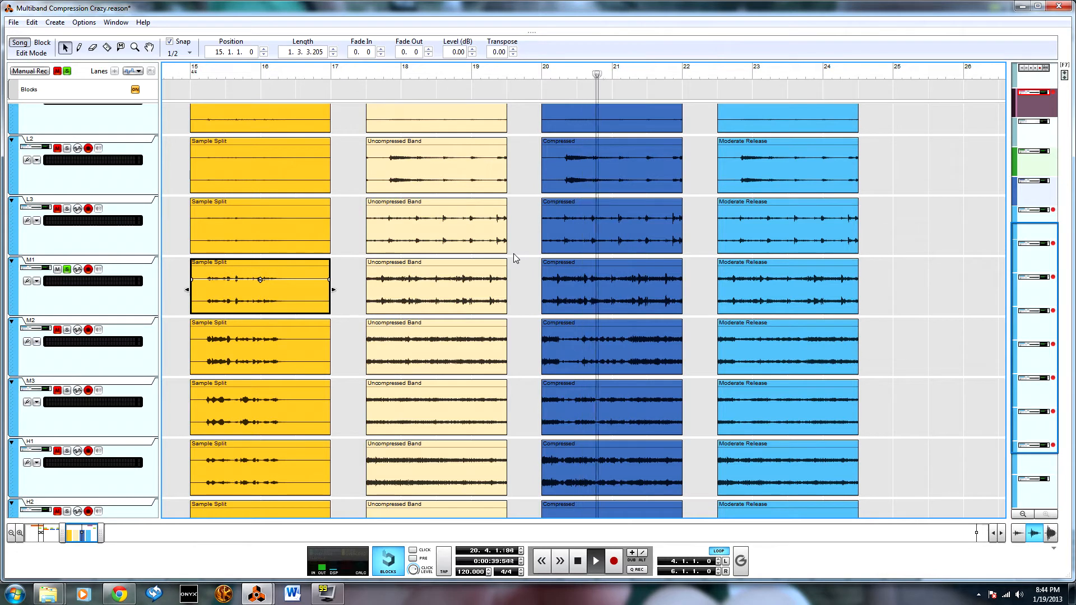
pyautogui.press('space')
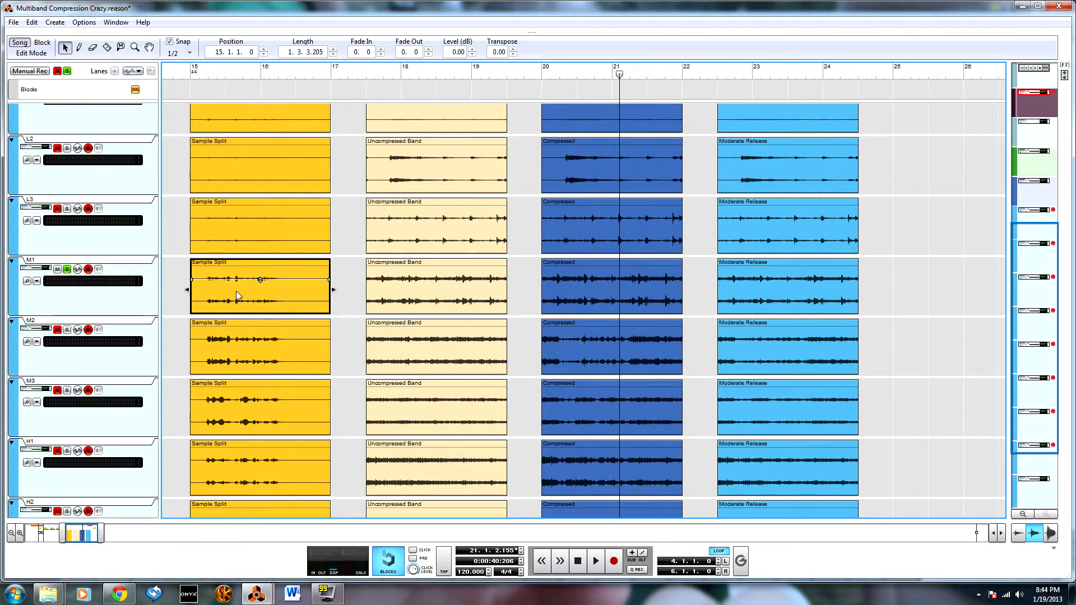
# Step: Set the song position to bar 15.3 and switch the solo from M1 to M2
pyautogui.click(236, 78)
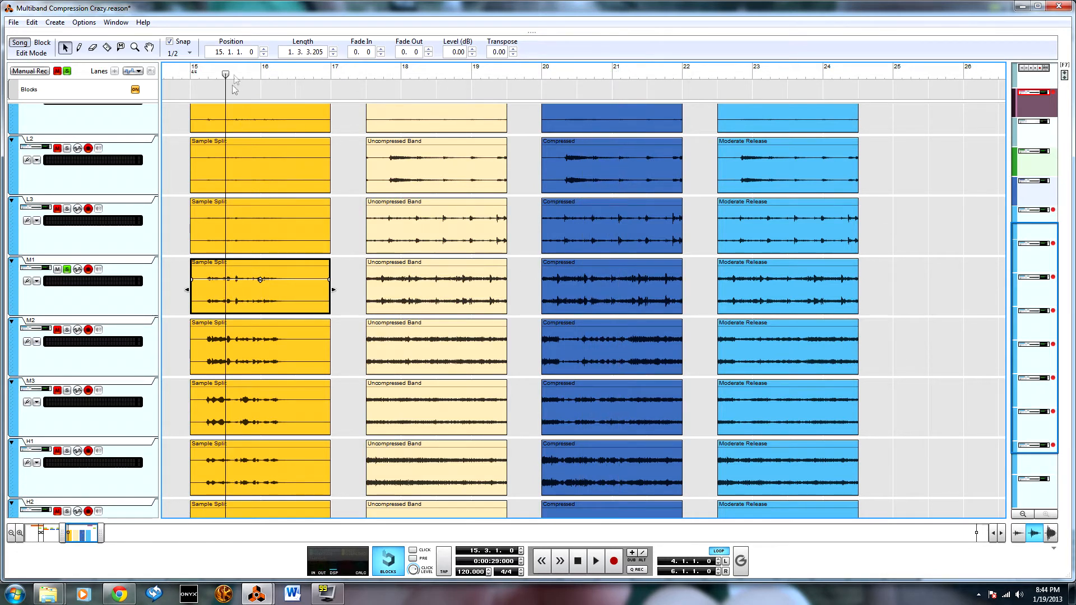
pyautogui.click(68, 270)
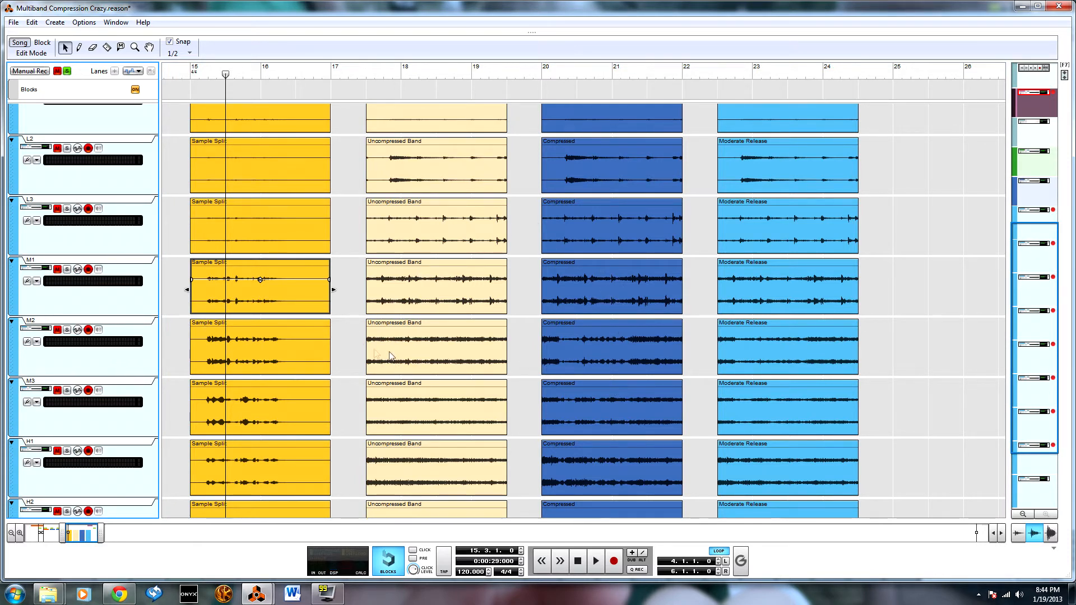
pyautogui.click(66, 329)
# Step: Move the M2 Sample Split clip over the M3 Compressed clip at bar 20, and return it to M2 at bar 15
pyautogui.moveTo(254, 351); pyautogui.dragTo(605, 412)
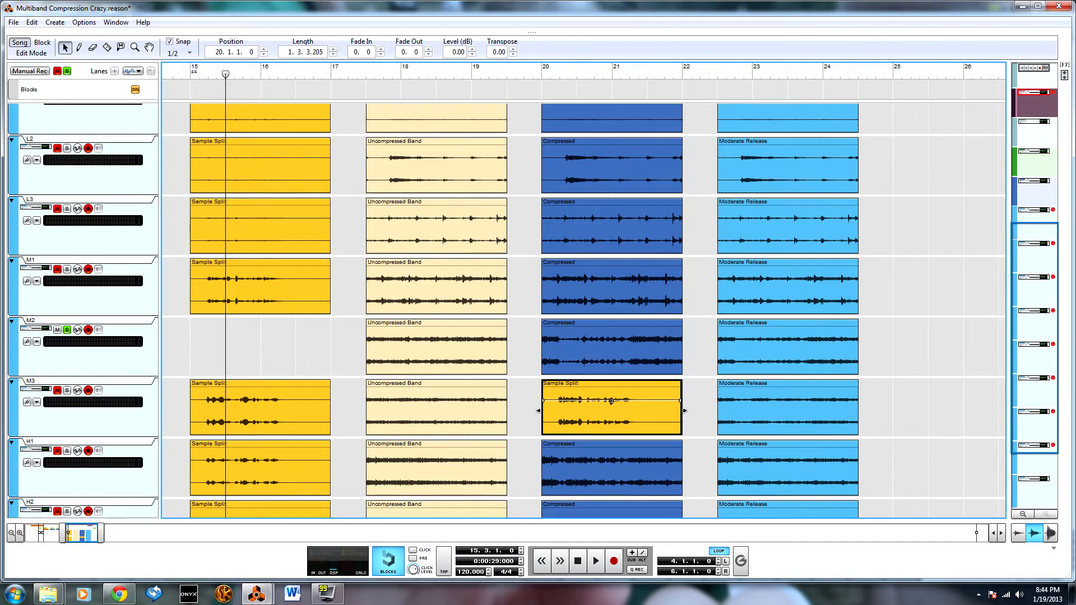
pyautogui.moveTo(650, 422); pyautogui.dragTo(315, 355)
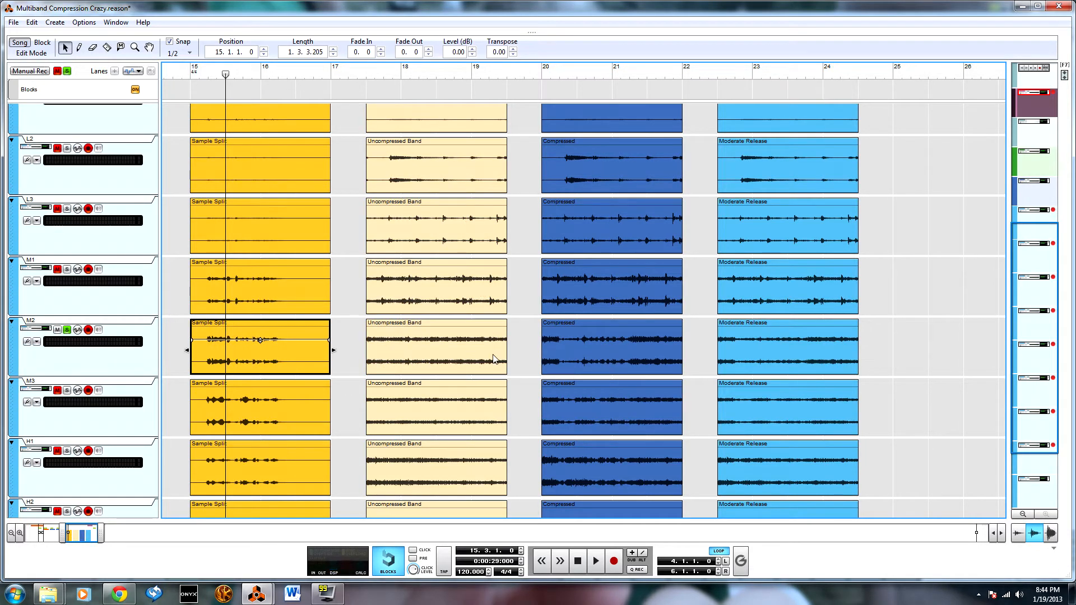
# Step: Play the M2 Compressed clip twice from bar 20, stopping each time before the clip ends
pyautogui.scroll(2, 493, 359)
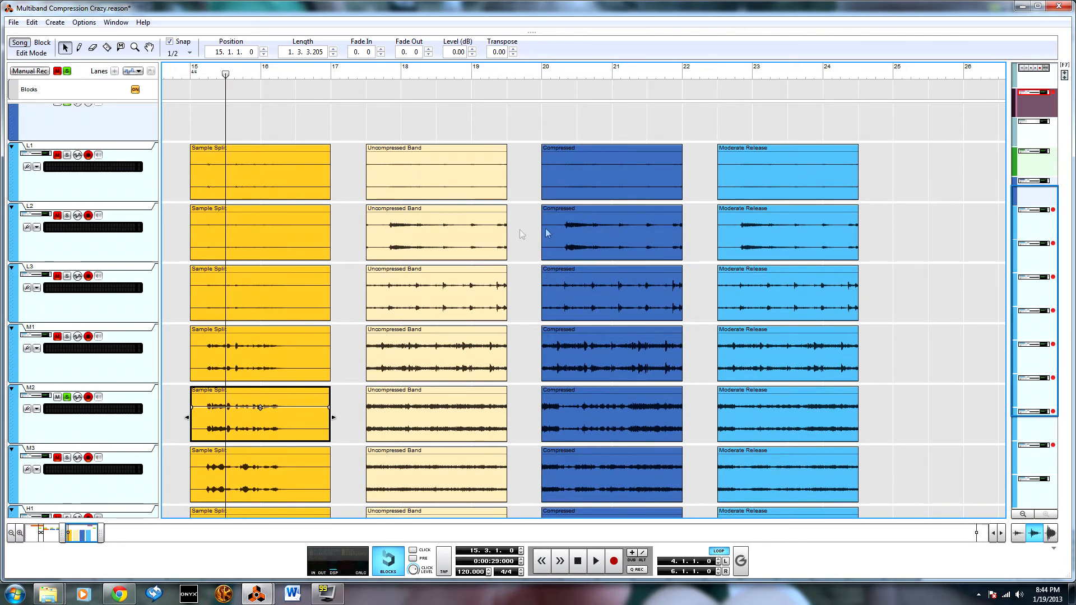
pyautogui.scroll(-1, 613, 294)
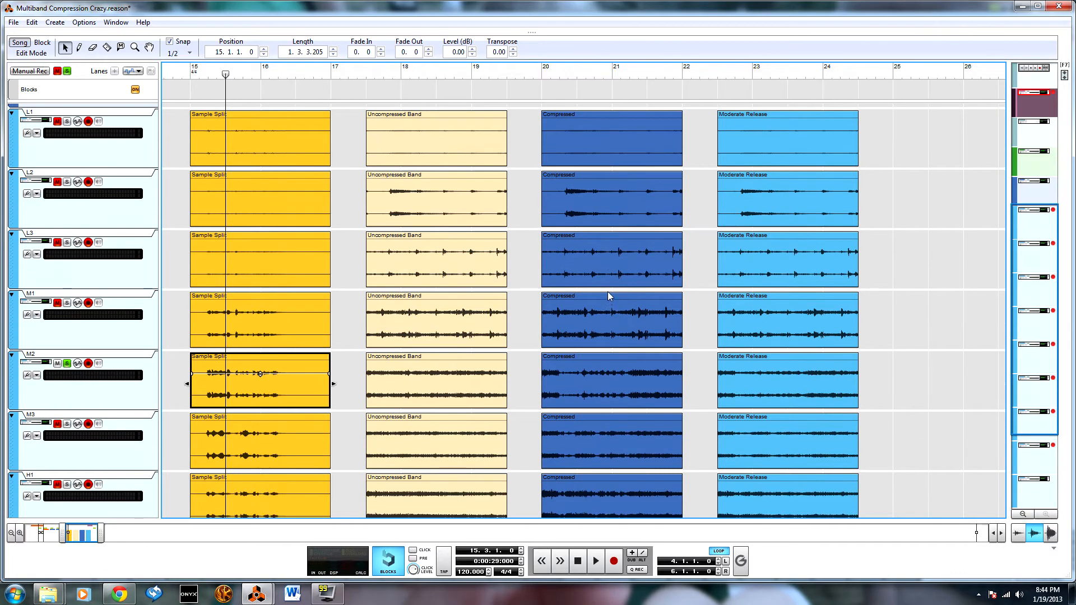
pyautogui.scroll(-3, 609, 296)
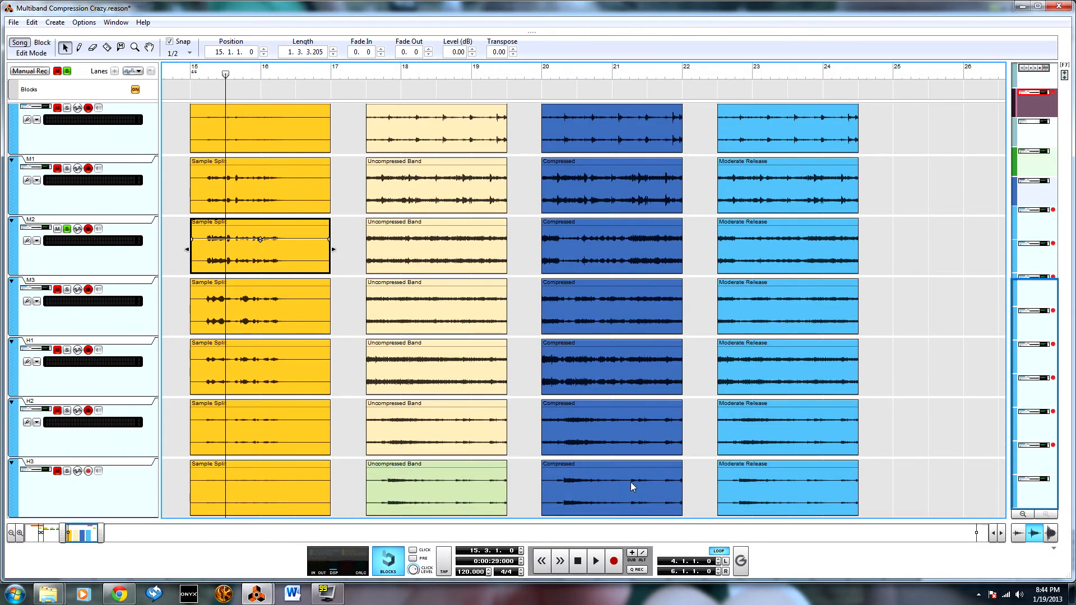
pyautogui.scroll(2, 599, 482)
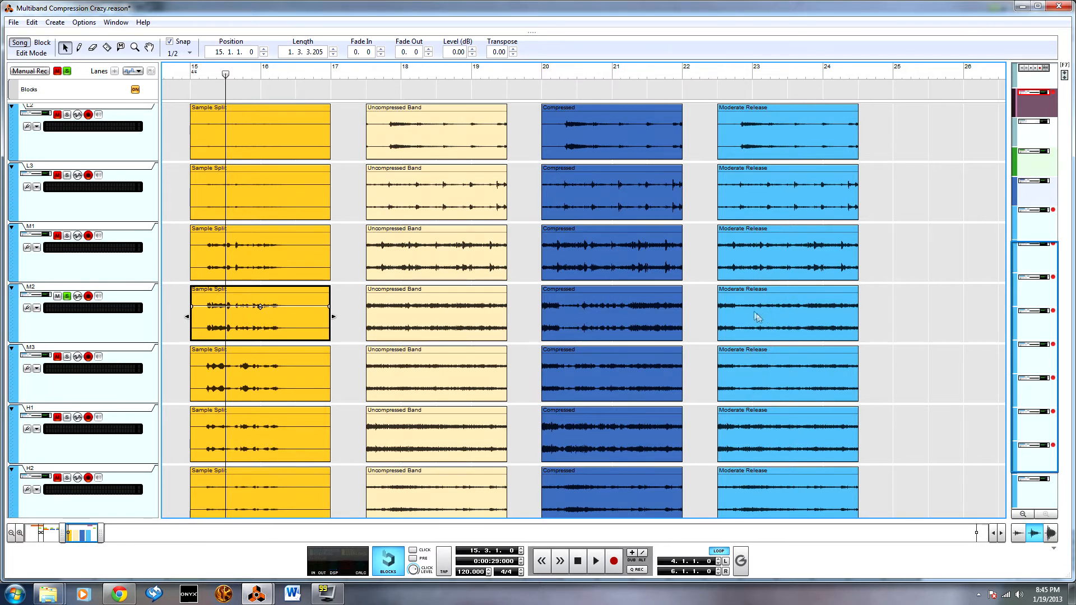
pyautogui.click(542, 83)
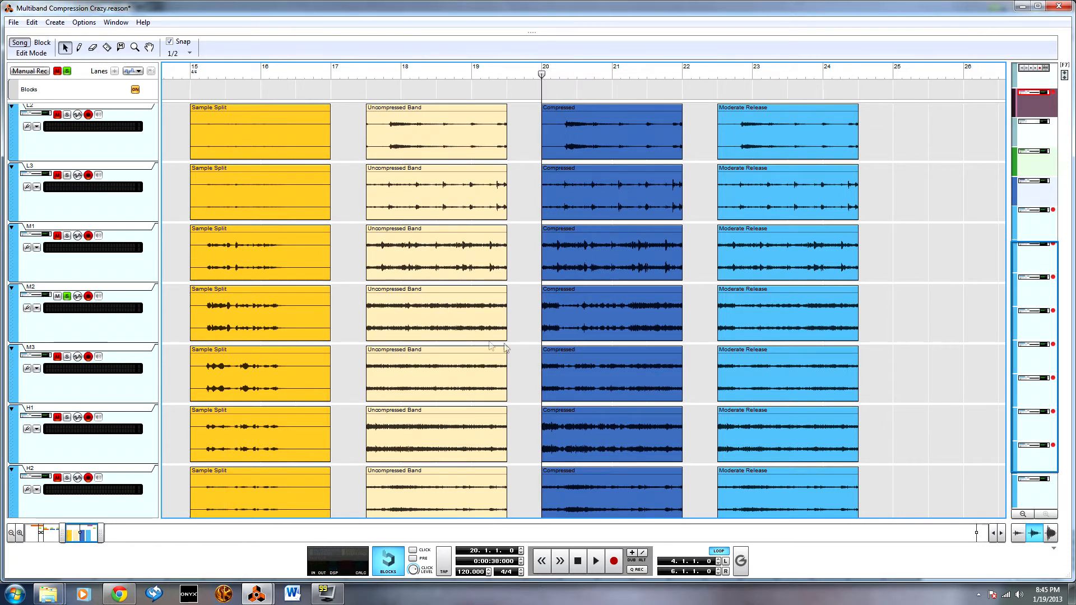
pyautogui.press('space')
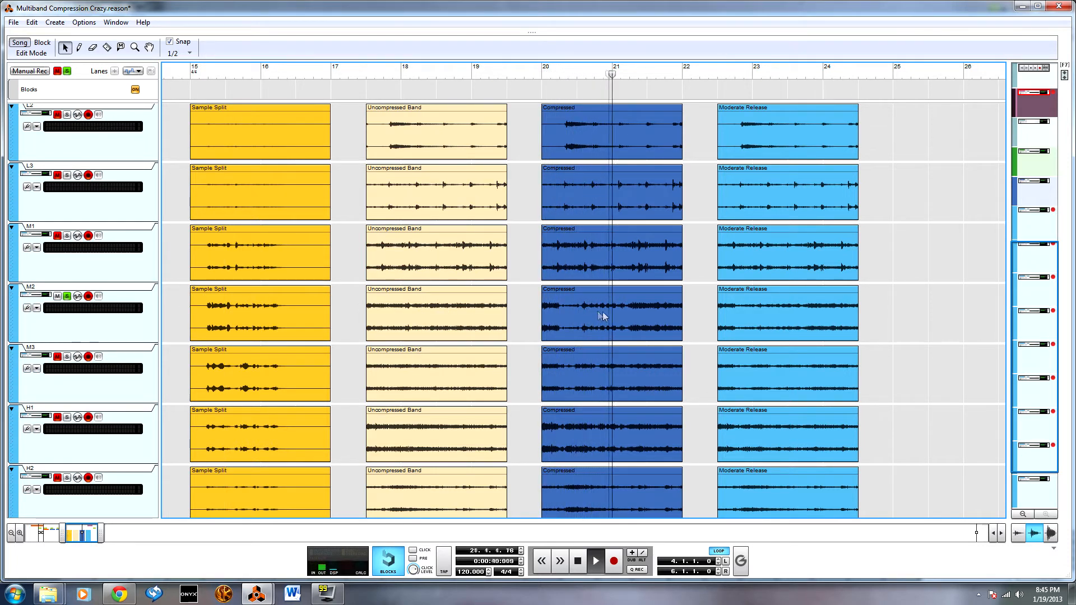
pyautogui.press('space')
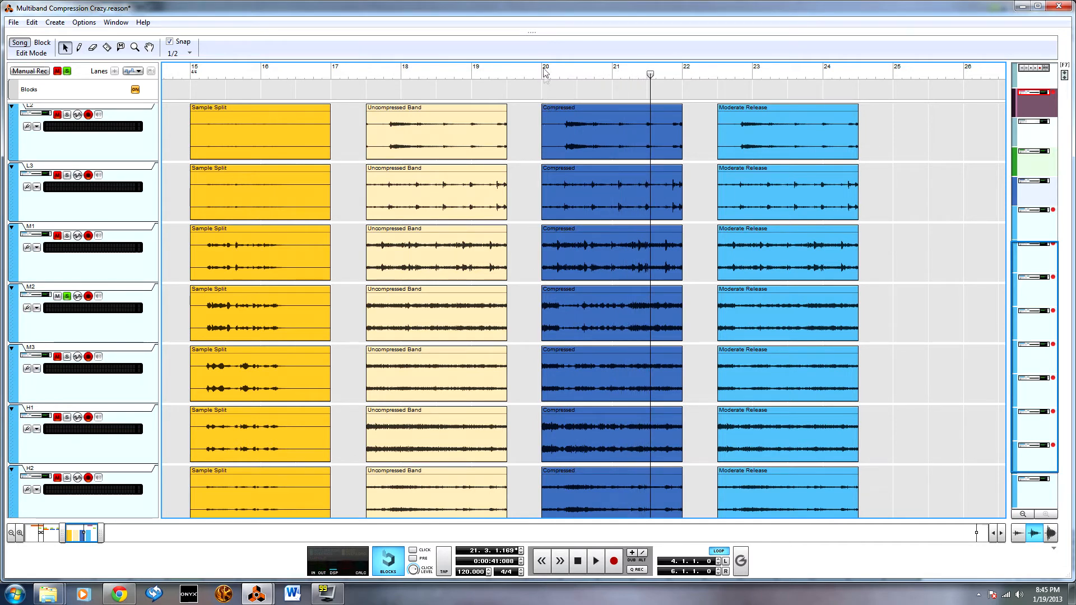
pyautogui.press('space')
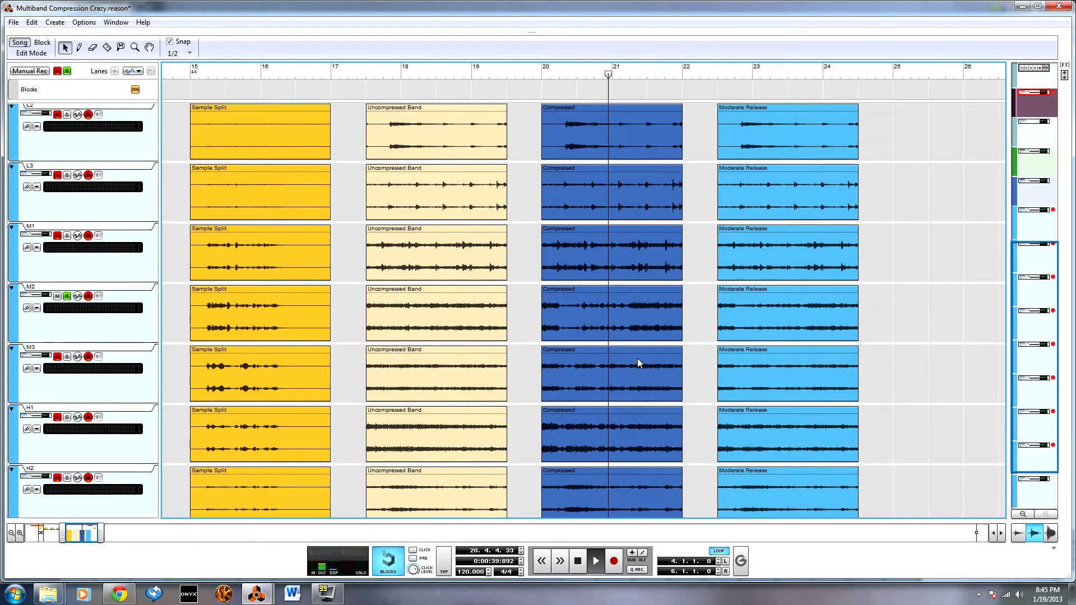
pyautogui.press('space')
# Step: Play the M2 Moderate Release clip from bar 22.3, stopping shortly before the clip ends
pyautogui.click(720, 76)
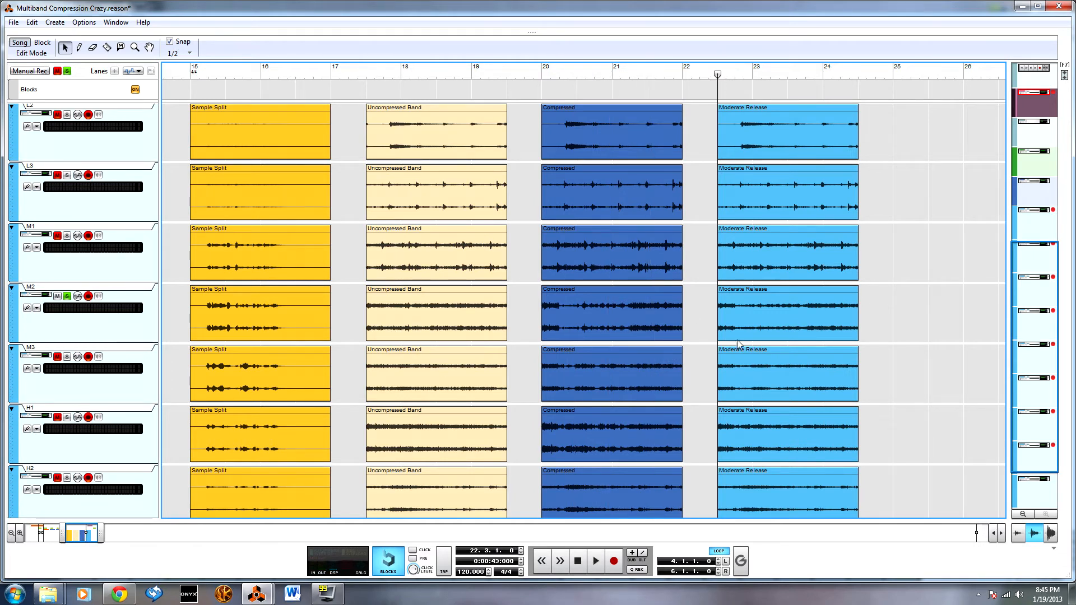
pyautogui.press('space')
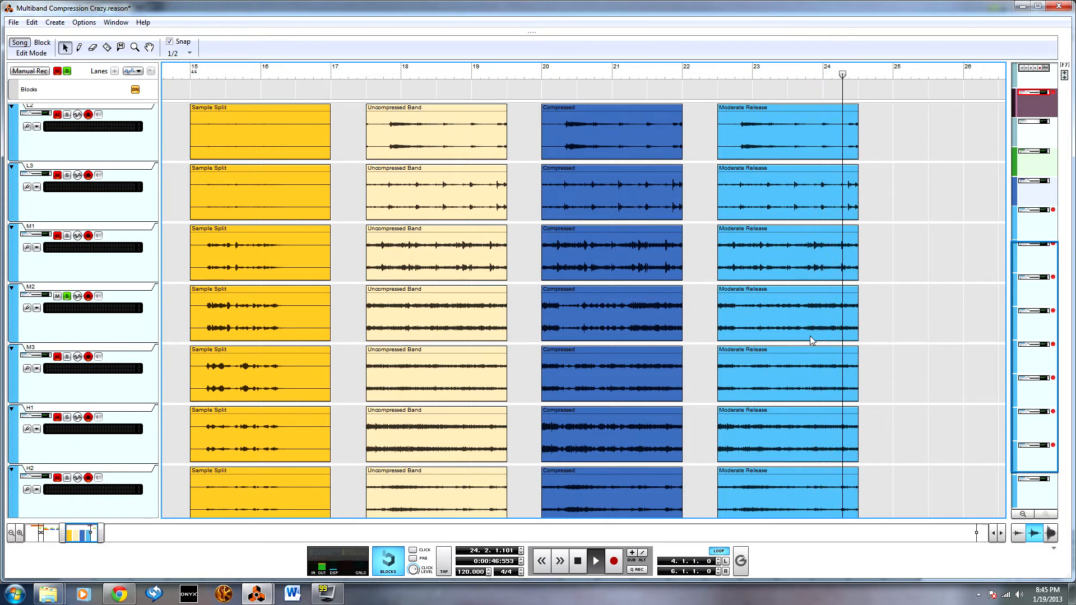
pyautogui.press('space')
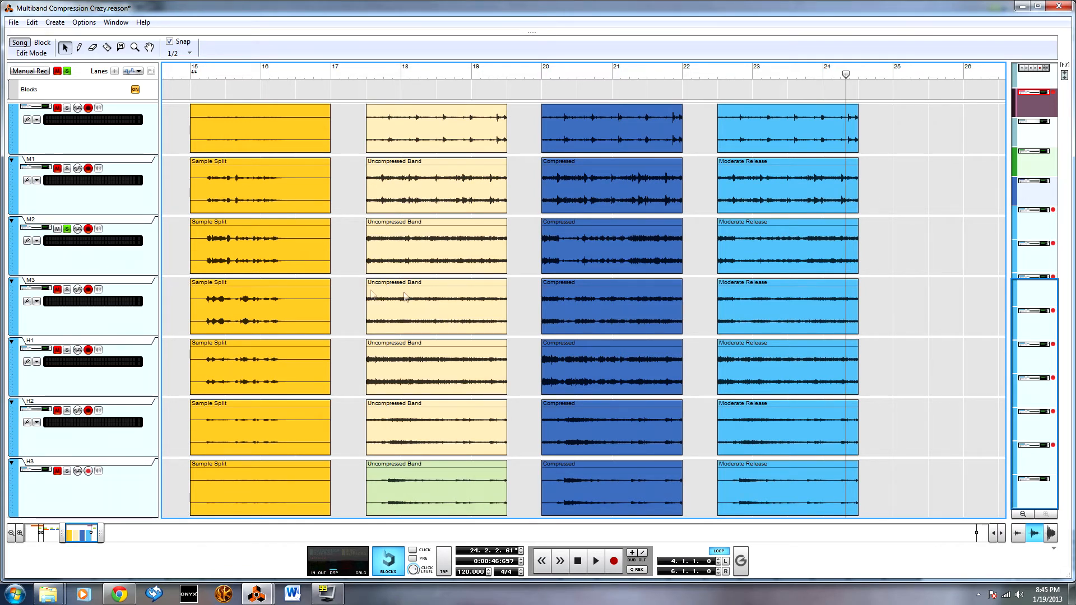
# Step: Move the last Gameland clip from bar 25 to bar 20, above the Compressed clips
pyautogui.scroll(3, 412, 299)
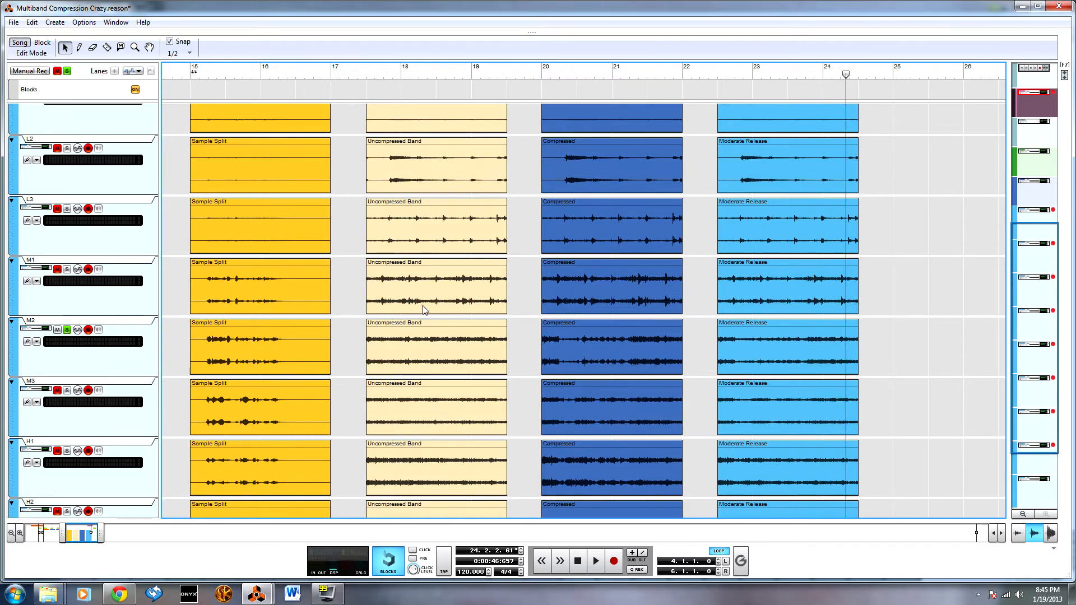
pyautogui.scroll(4, 483, 319)
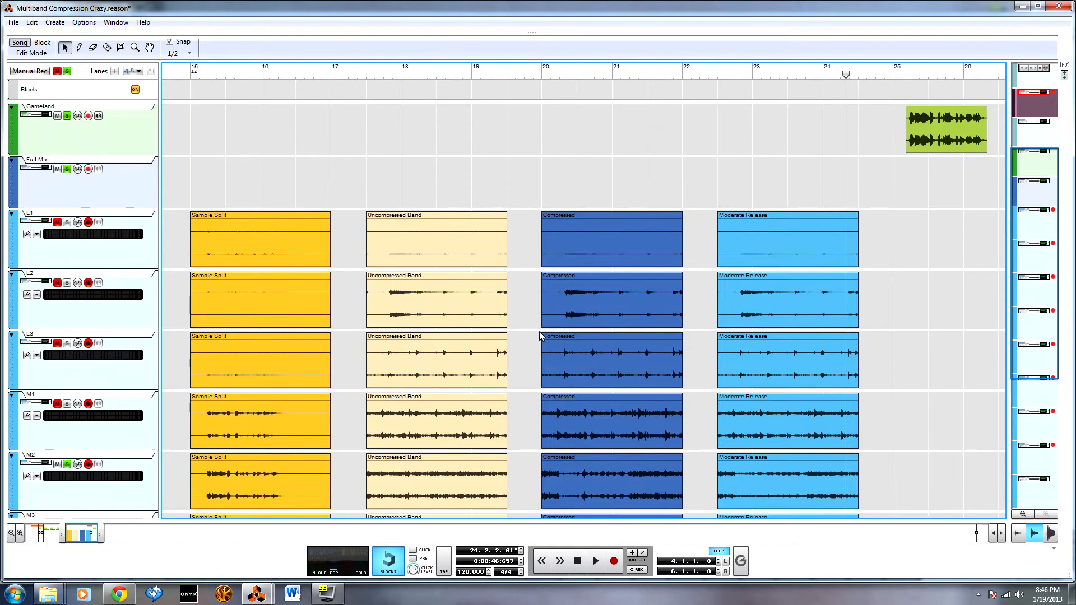
pyautogui.scroll(-5, 540, 337)
pyautogui.scroll(-3, 639, 330)
pyautogui.scroll(5, 644, 335)
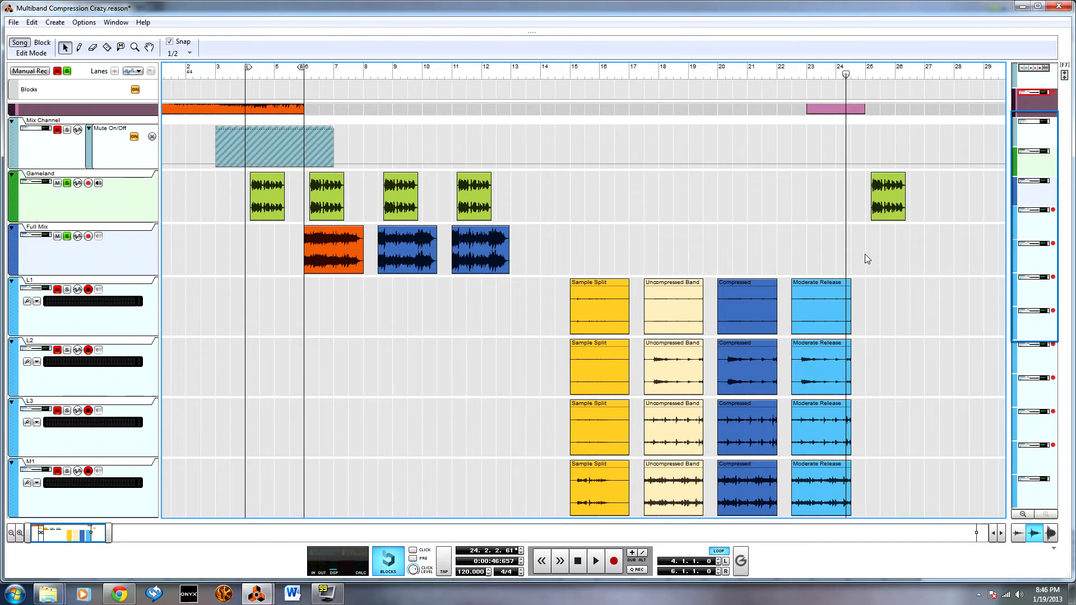
pyautogui.scroll(-2, 885, 160)
pyautogui.moveTo(879, 151); pyautogui.dragTo(747, 157)
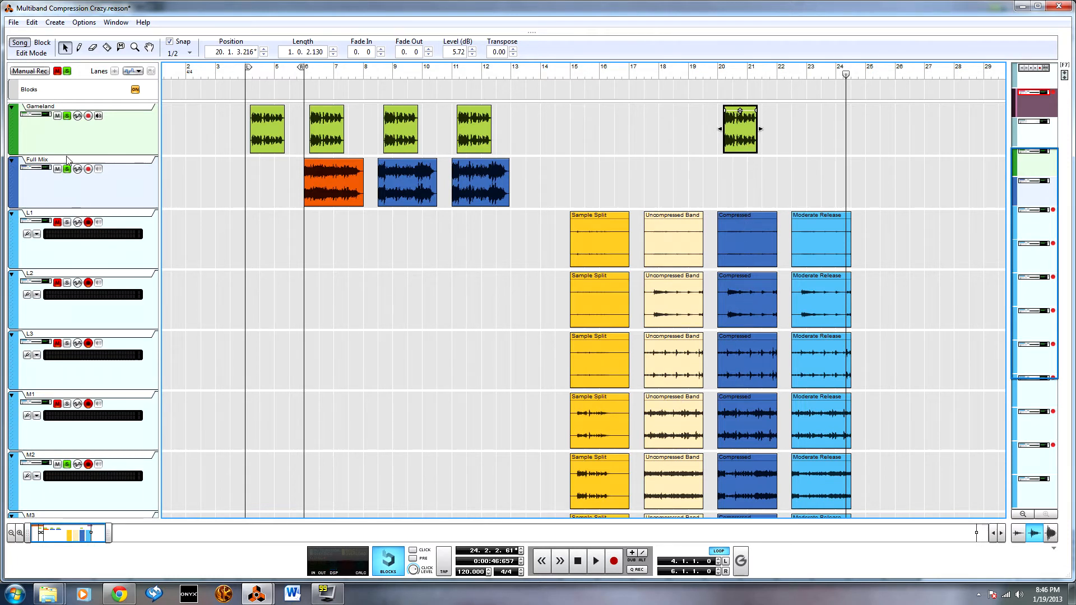
# Step: Solo the remaining band tracks L1, L2, L3, M1, M3, H1, H2 and H3 alongside M2
pyautogui.click(67, 221)
pyautogui.click(66, 282)
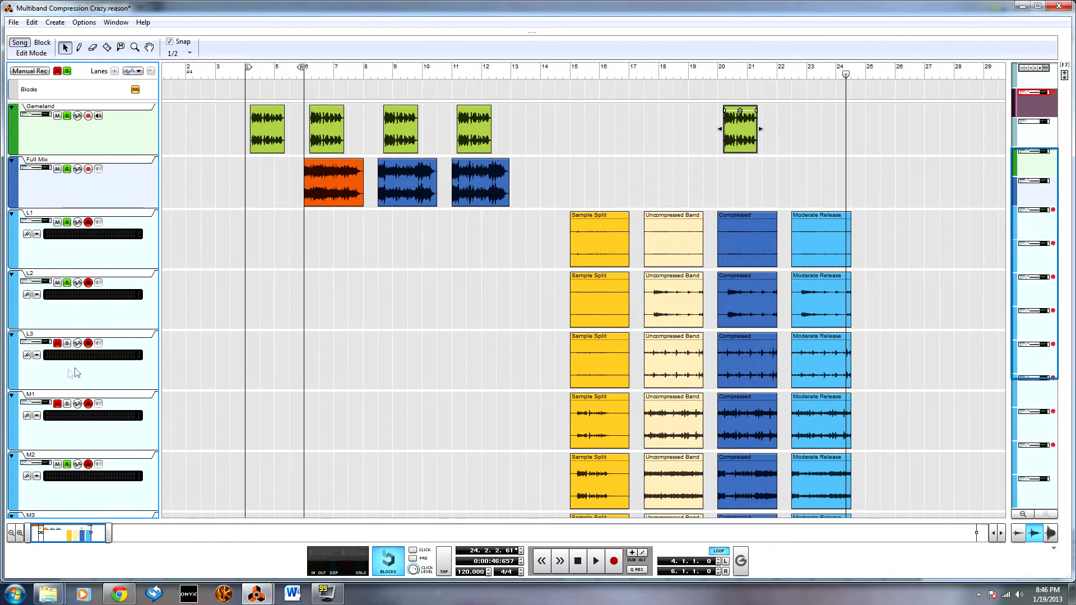
pyautogui.click(67, 343)
pyautogui.click(66, 403)
pyautogui.scroll(-3, 67, 402)
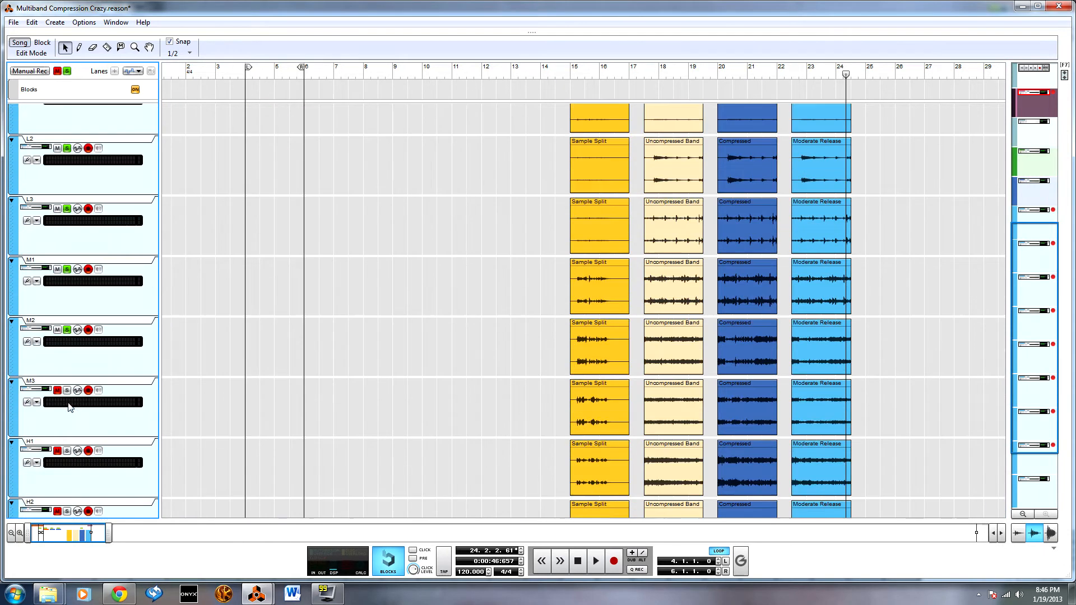
pyautogui.click(67, 451)
pyautogui.scroll(-1, 68, 457)
pyautogui.click(66, 444)
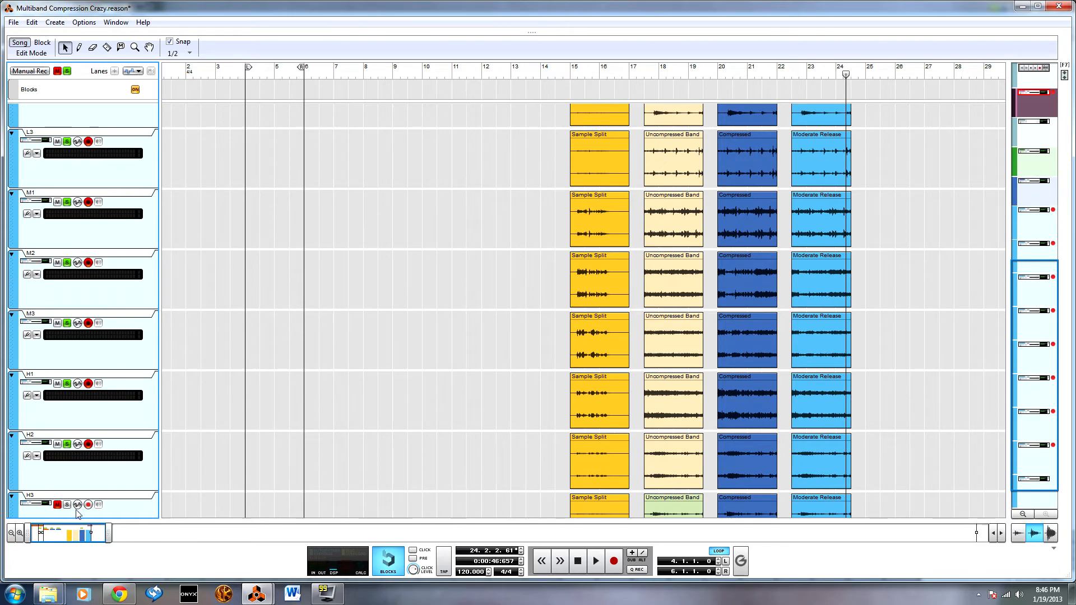
pyautogui.scroll(-1, 596, 409)
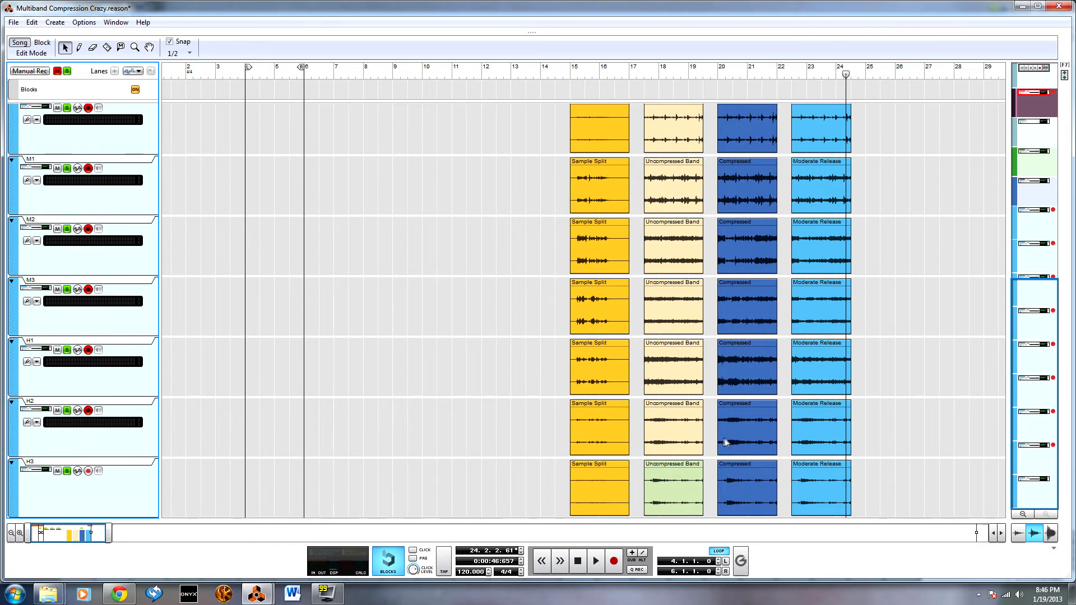
# Step: Play all the Compressed band clips together with the Gameland clip twice from bar 20, stopping after bar 21
pyautogui.scroll(8, 725, 438)
pyautogui.click(721, 70)
pyautogui.press('space')
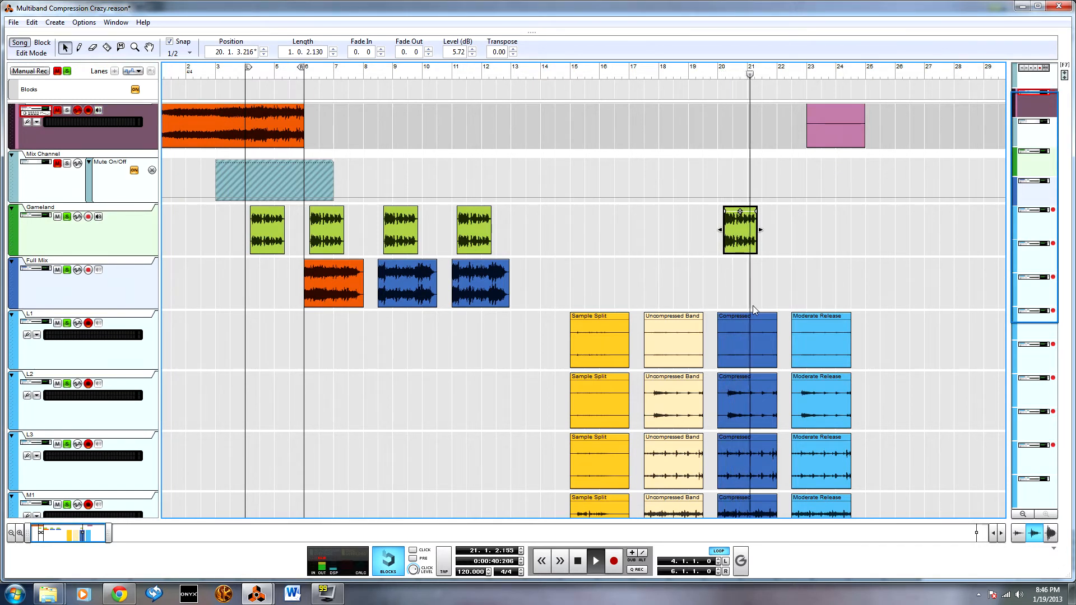
pyautogui.press('space')
pyautogui.click(719, 73)
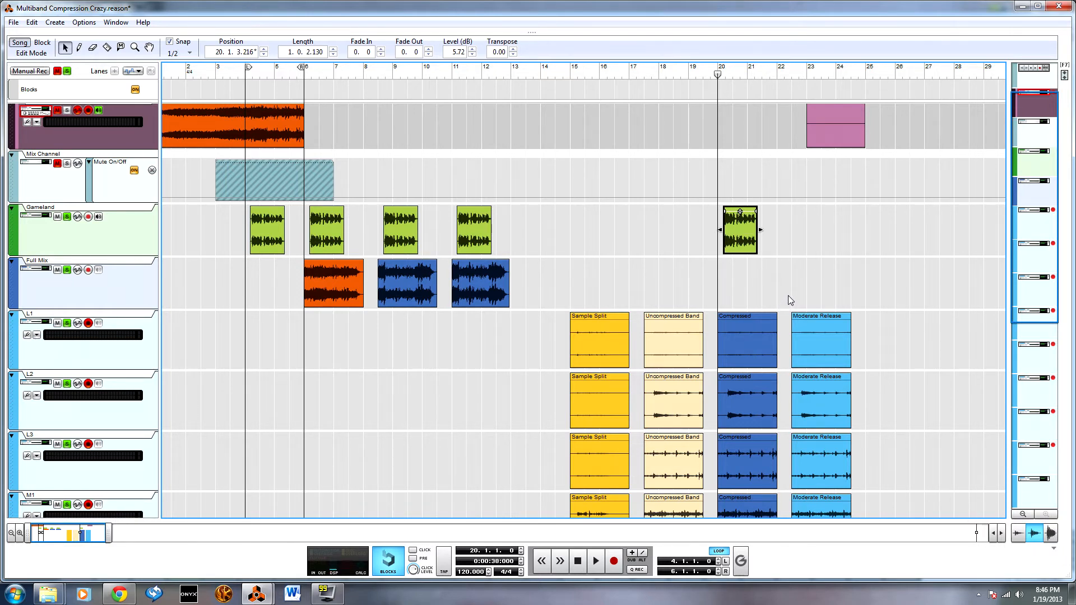
pyautogui.press('space')
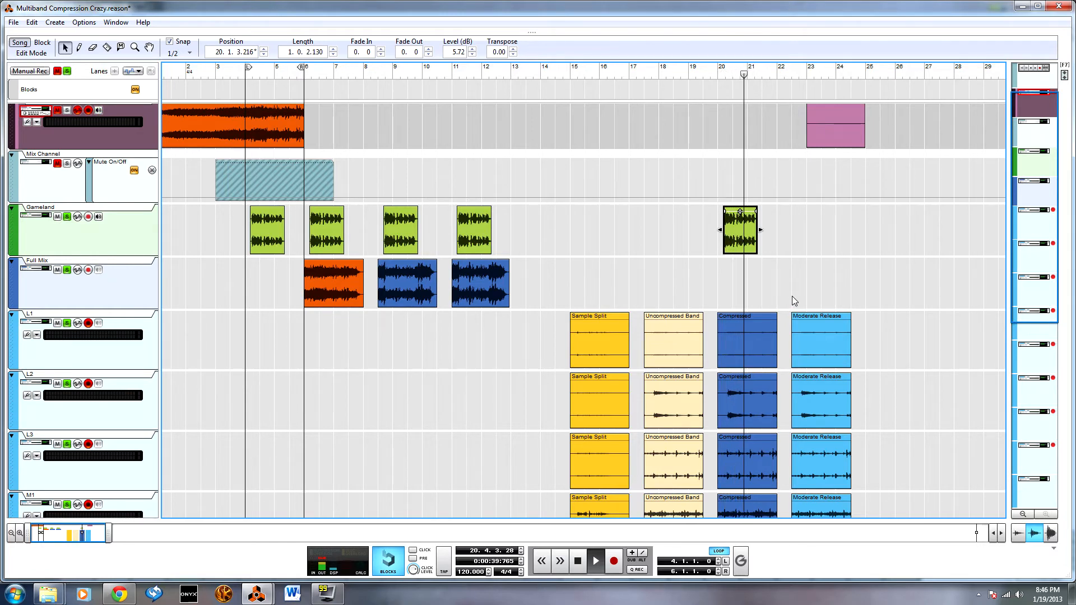
pyautogui.press('space')
# Step: Solo the Resignation track and play it with the Gameland clip from bar 3, stopping at bar 5.3
pyautogui.scroll(2, 468, 296)
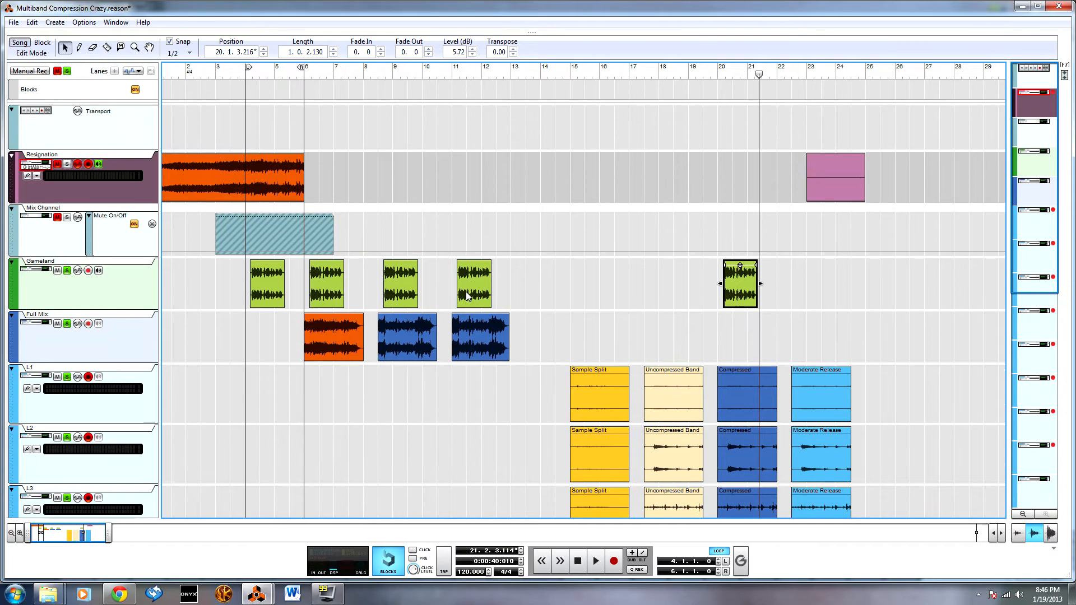
pyautogui.click(59, 164)
pyautogui.click(220, 74)
pyautogui.press('space')
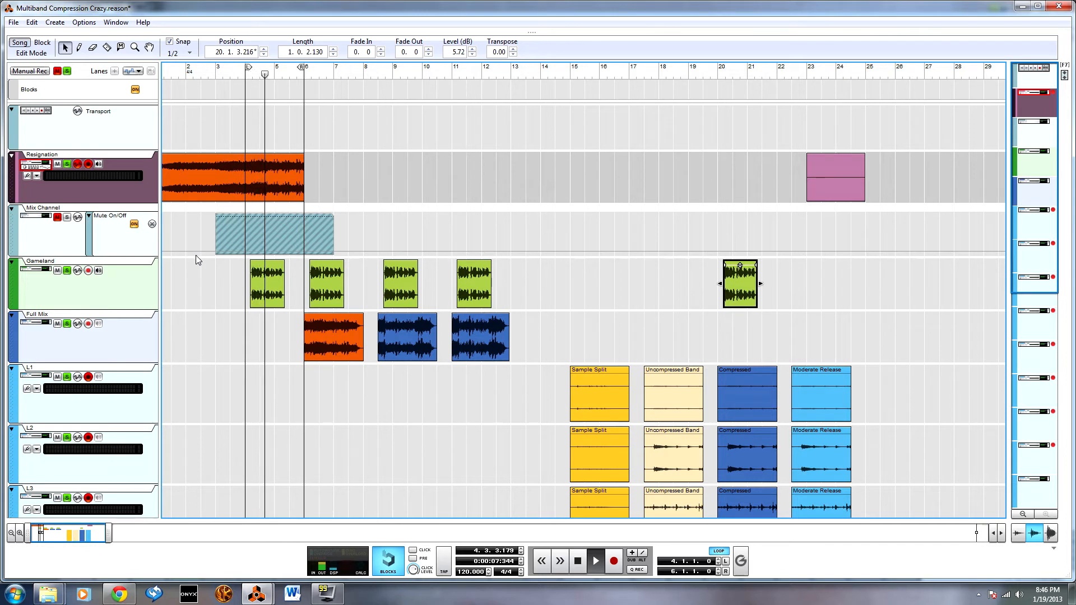
pyautogui.press('space')
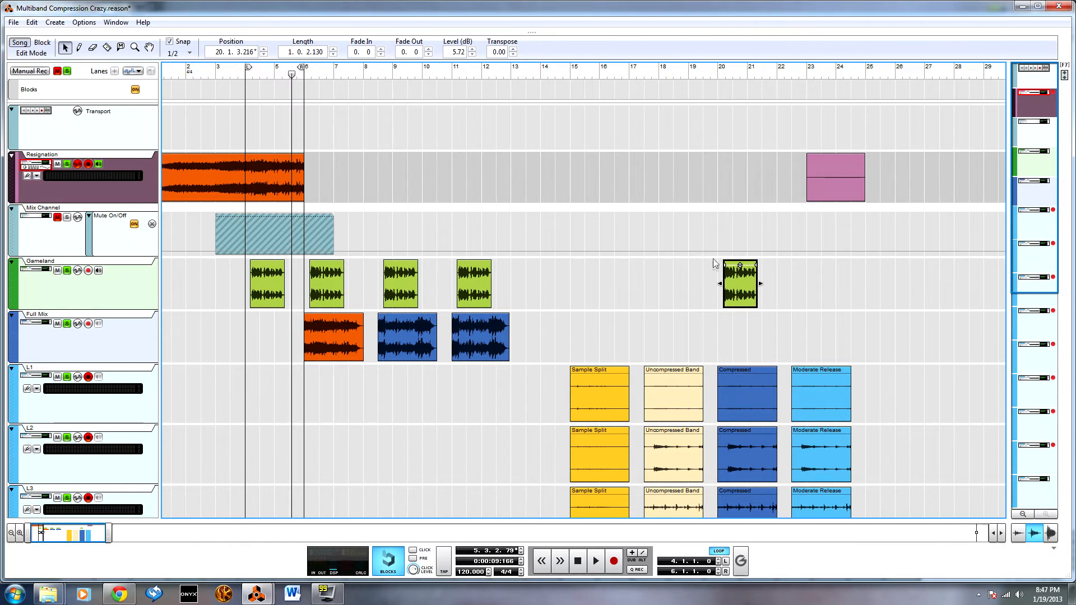
# Step: Move the last Gameland clip to bar 22.3, above the Moderate Release clips, and play from there, stopping at about bar 24
pyautogui.click(718, 76)
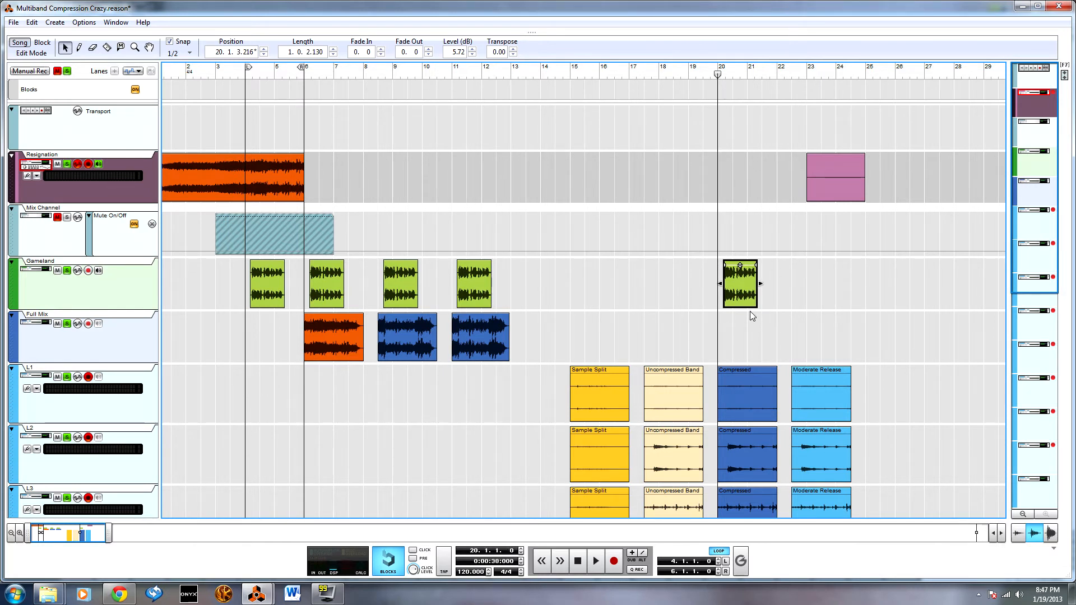
pyautogui.moveTo(749, 303); pyautogui.dragTo(812, 305)
pyautogui.click(791, 74)
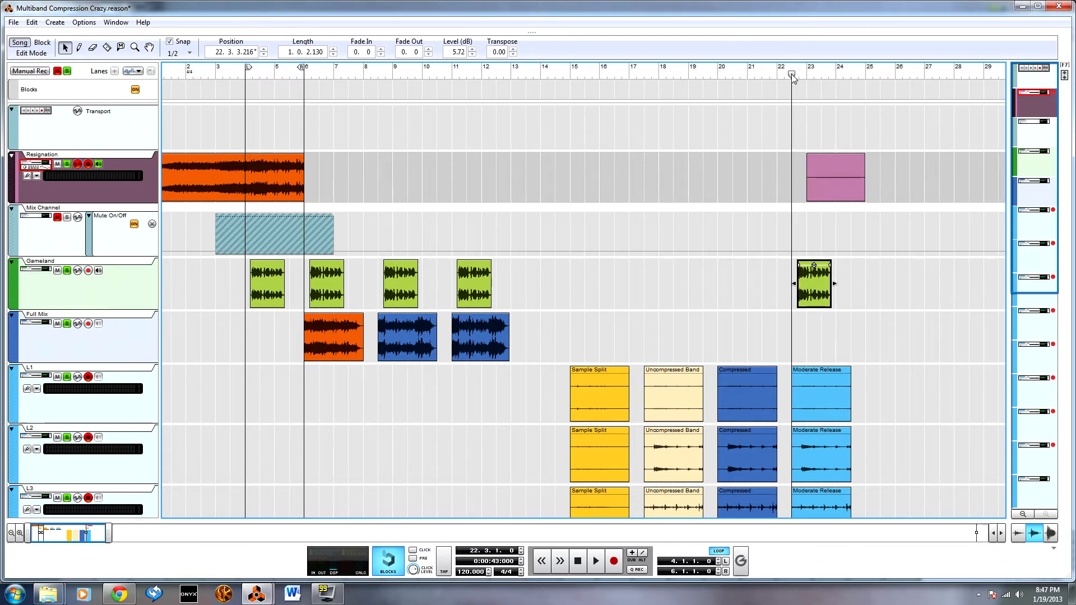
pyautogui.press('space')
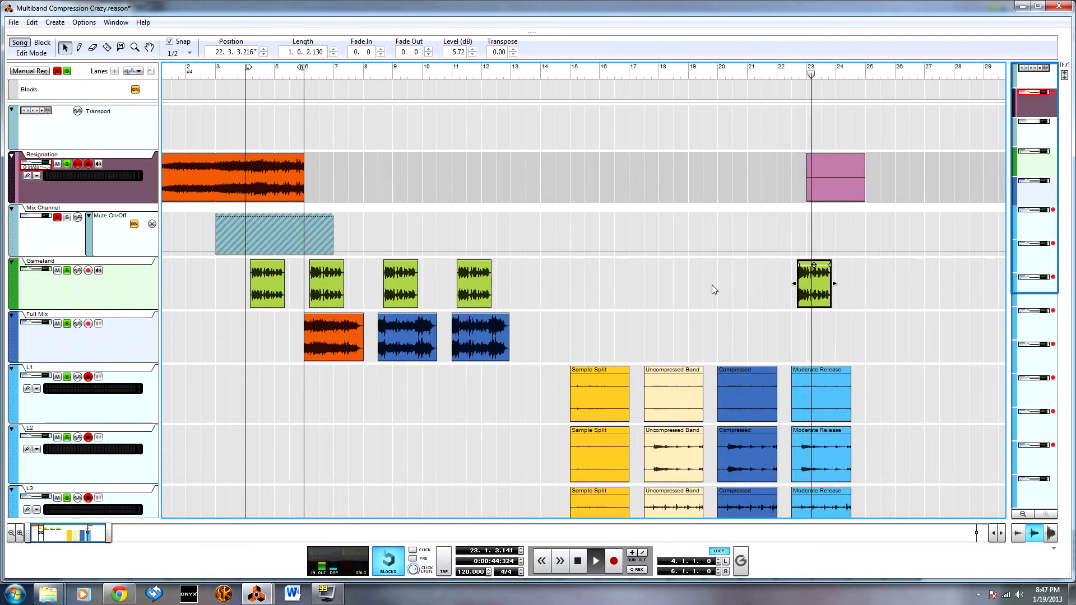
pyautogui.press('space')
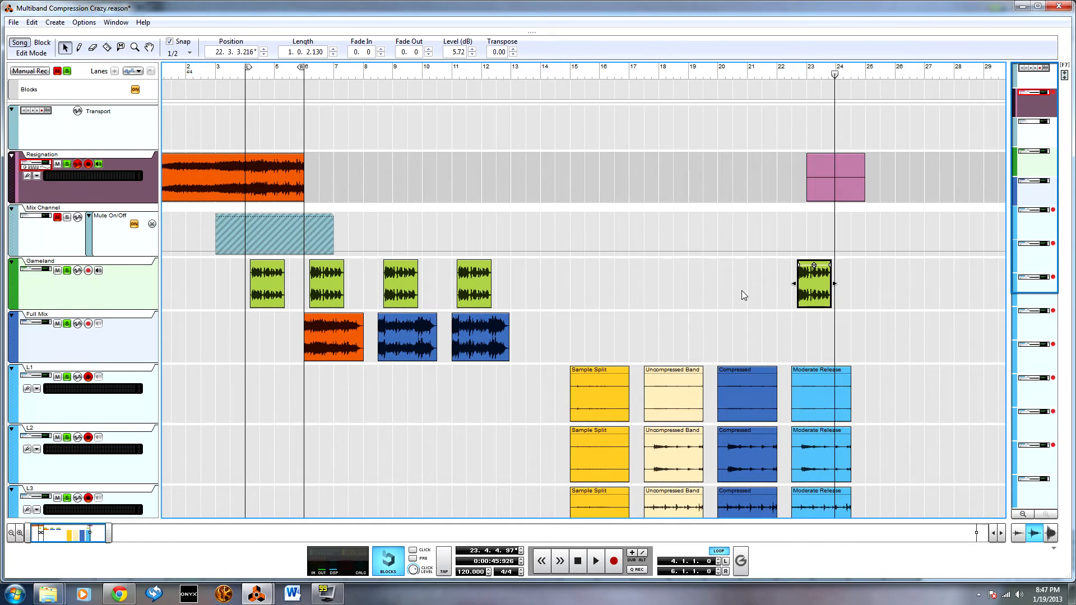
# Step: Examine the 9 BAND Split Combinator in the rack, checking its Yoko band-splitter crossover settings and rear cabling
pyautogui.scroll(-6, 793, 318)
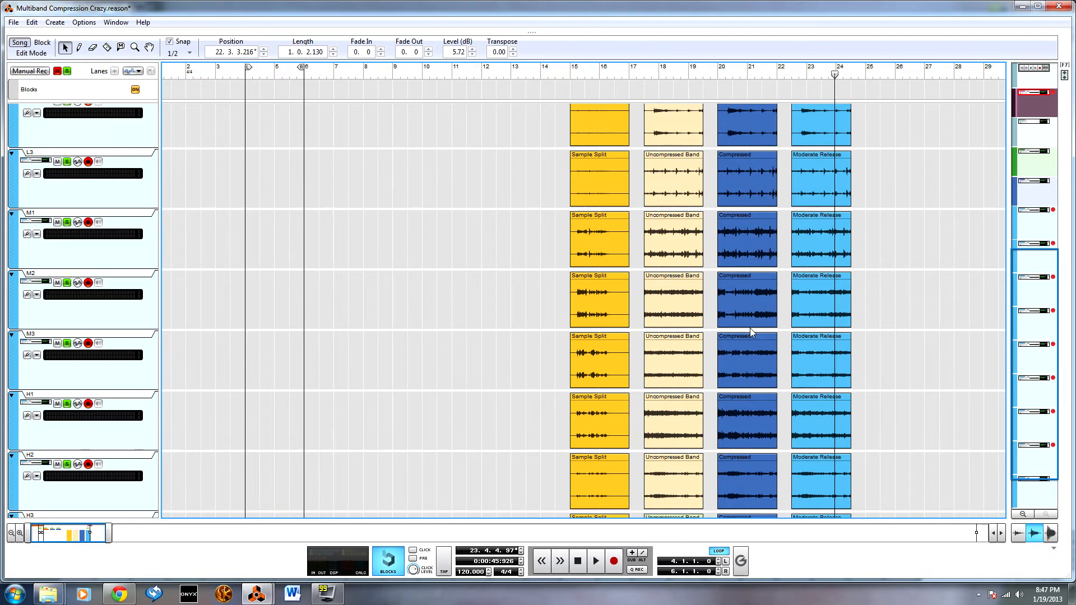
pyautogui.scroll(2, 751, 328)
pyautogui.scroll(2, 789, 345)
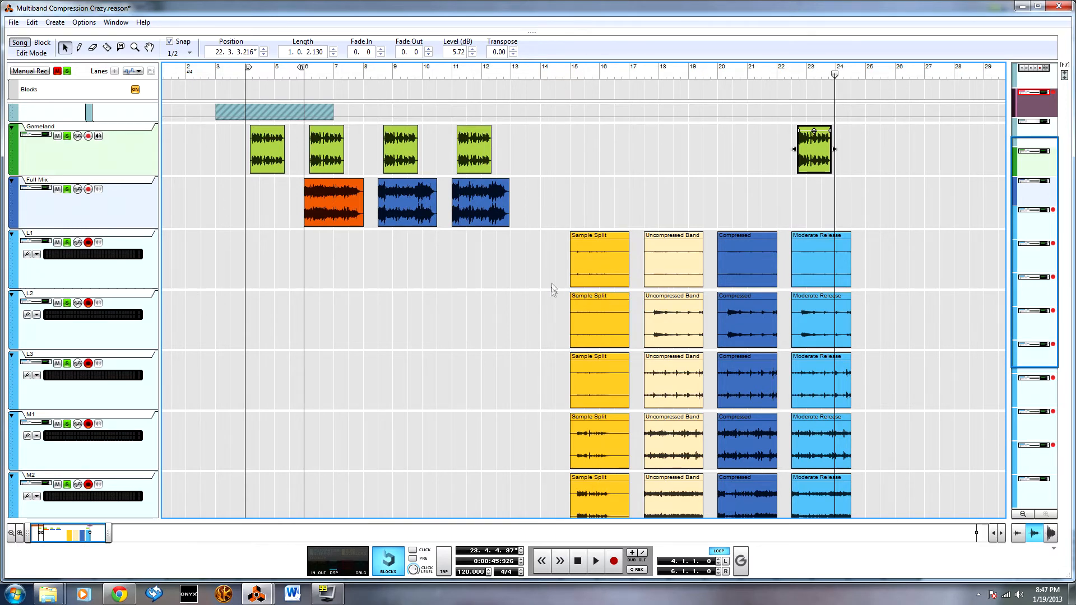
pyautogui.press('F6')
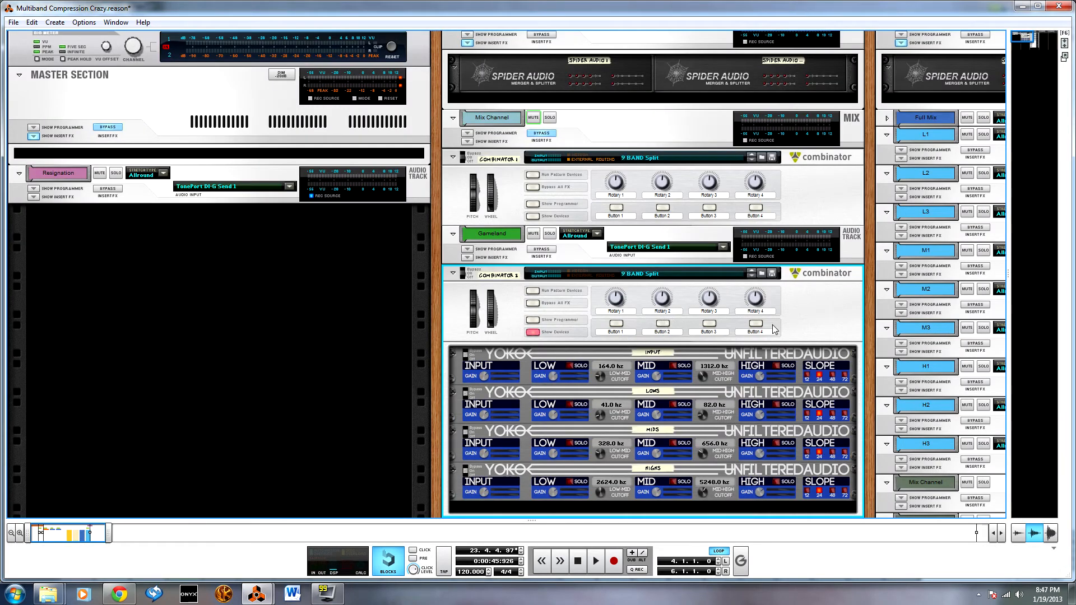
pyautogui.scroll(-3, 778, 327)
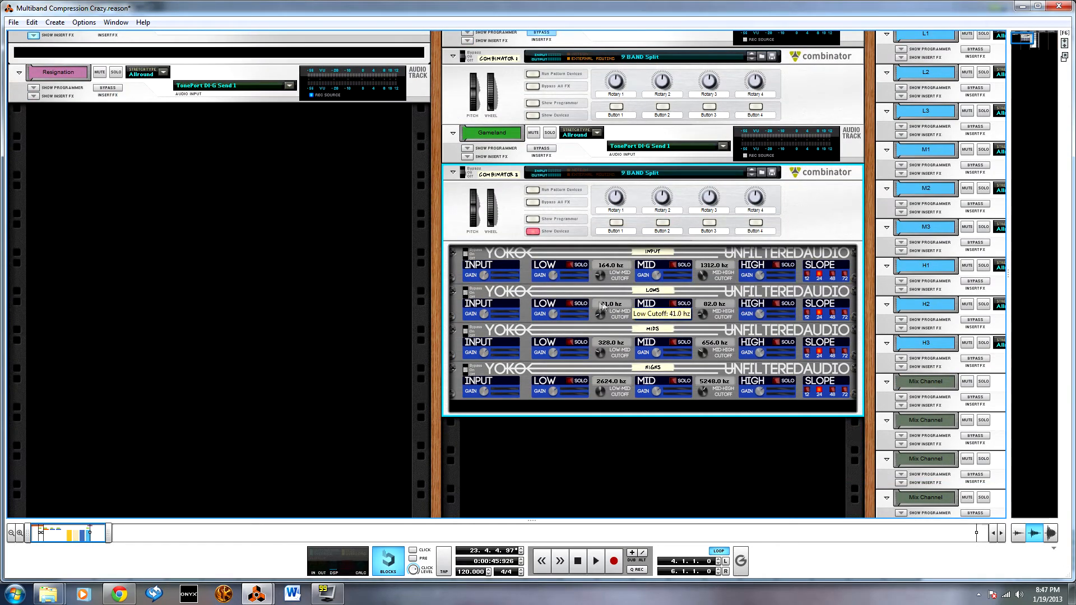
pyautogui.press('Tab')
pyautogui.press('Tab')
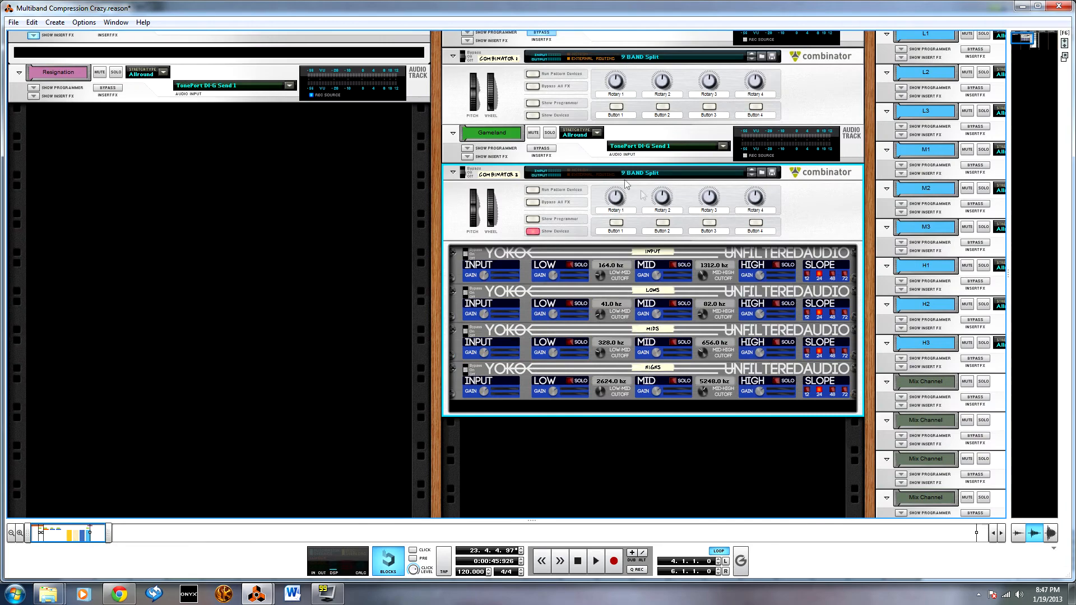
pyautogui.scroll(-4, 817, 264)
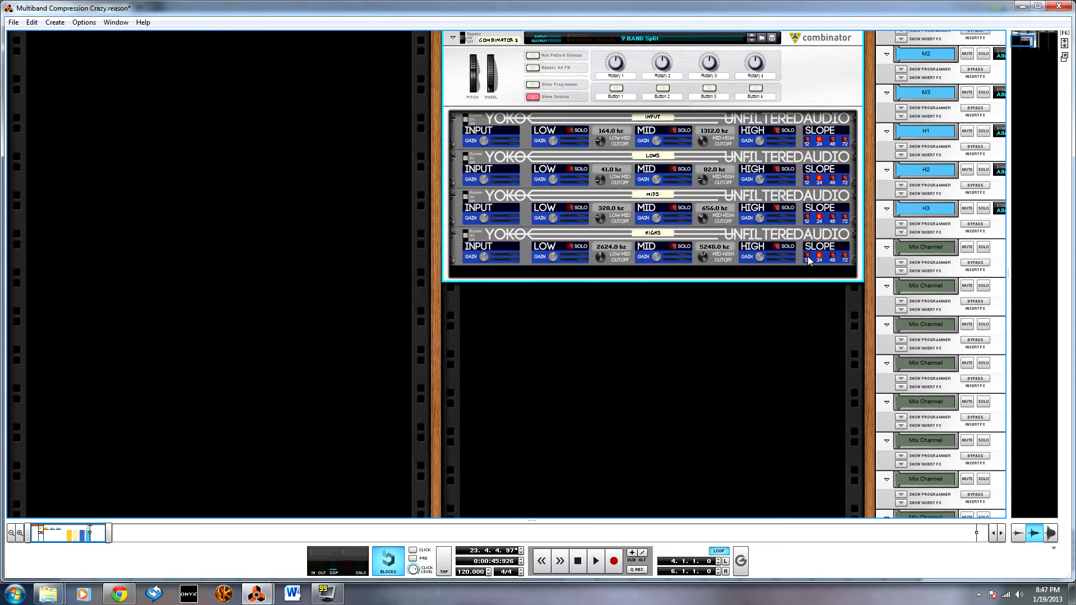
pyautogui.scroll(1, 818, 263)
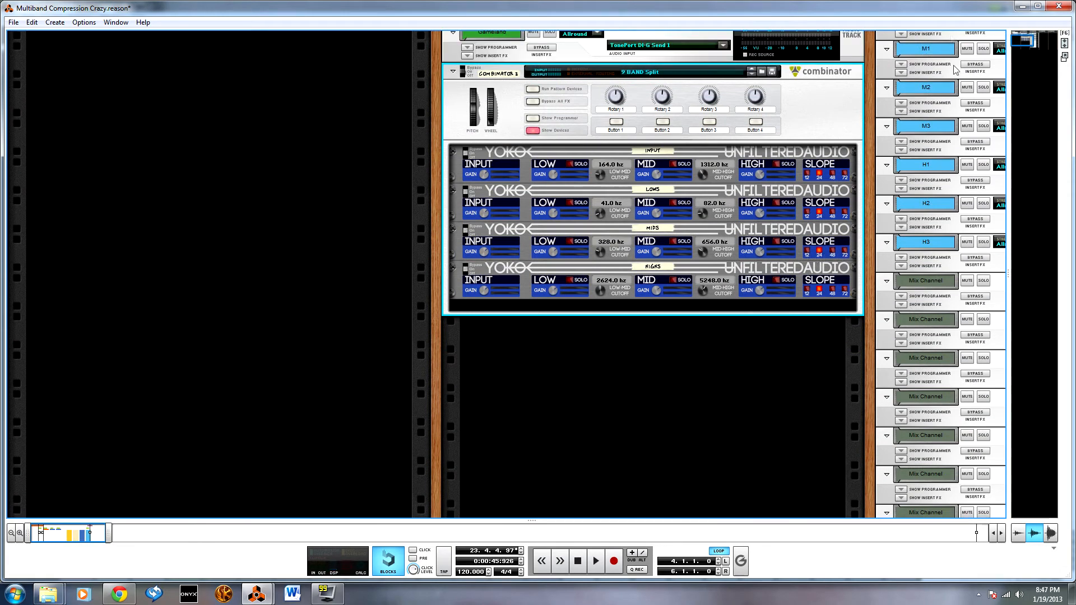
# Step: Move the 9 BAND Split Combinator holding the Yoko splitters into a separate rack column beyond the audio tracks
pyautogui.moveTo(869, 266); pyautogui.dragTo(975, 275)
pyautogui.moveTo(846, 148); pyautogui.dragTo(1071, 213)
pyautogui.moveTo(558, 169); pyautogui.dragTo(101, 192)
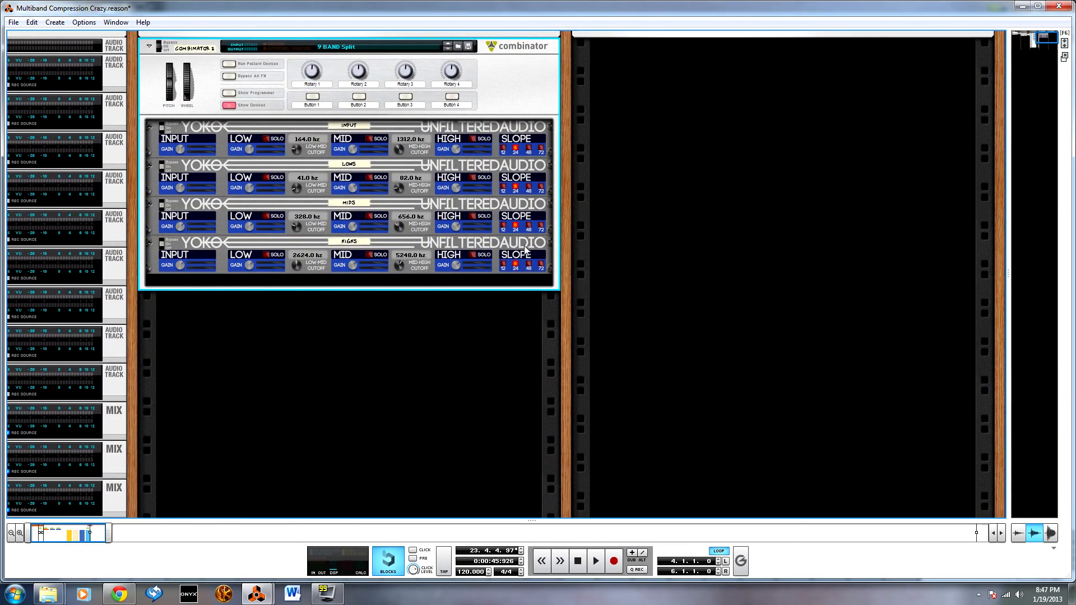
# Step: Disconnect the INPUT splitter's input and sum cables from the Combinator, and copy all four Yoko splitters below the Combinator
pyautogui.press('Tab')
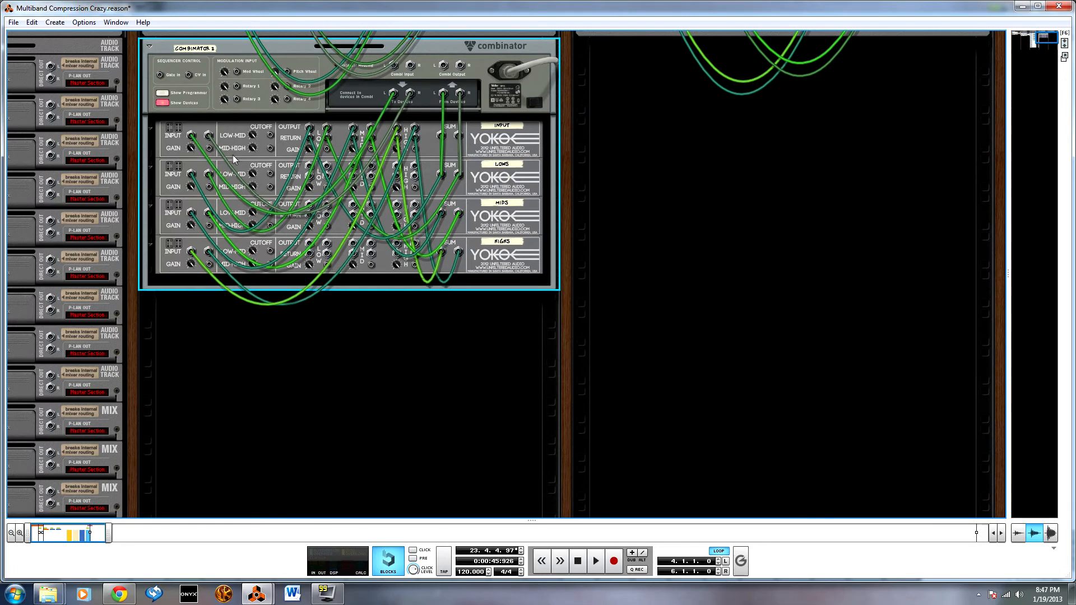
pyautogui.moveTo(192, 136); pyautogui.dragTo(147, 136)
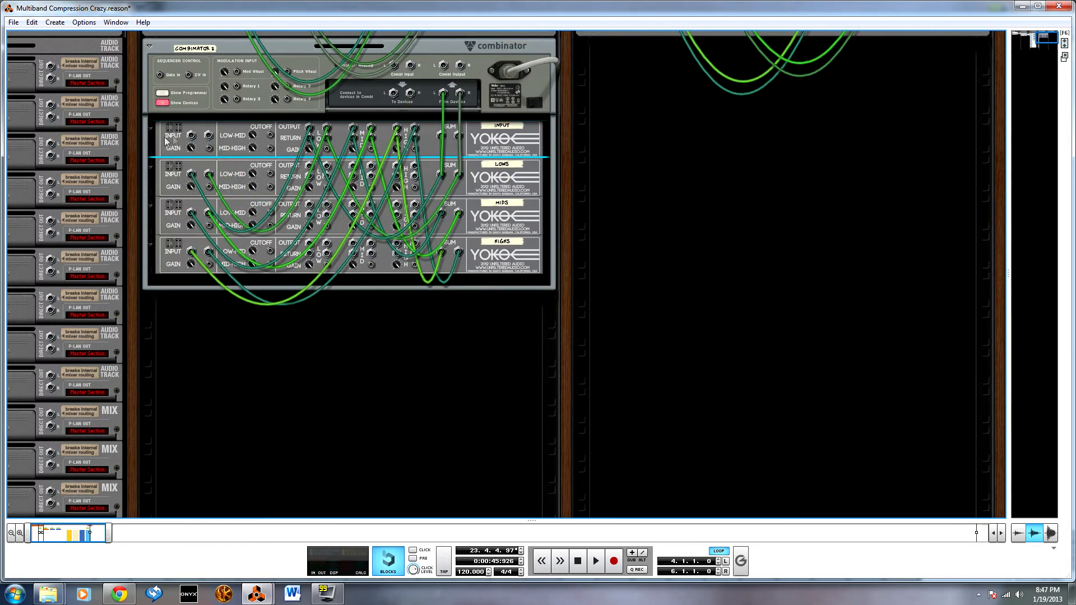
pyautogui.moveTo(448, 136); pyautogui.dragTo(465, 150)
pyautogui.press('Tab')
pyautogui.press('Tab')
pyautogui.keyDown('shift'); pyautogui.click(177, 267); pyautogui.keyUp('shift')
pyautogui.moveTo(173, 259); pyautogui.dragTo(197, 328)
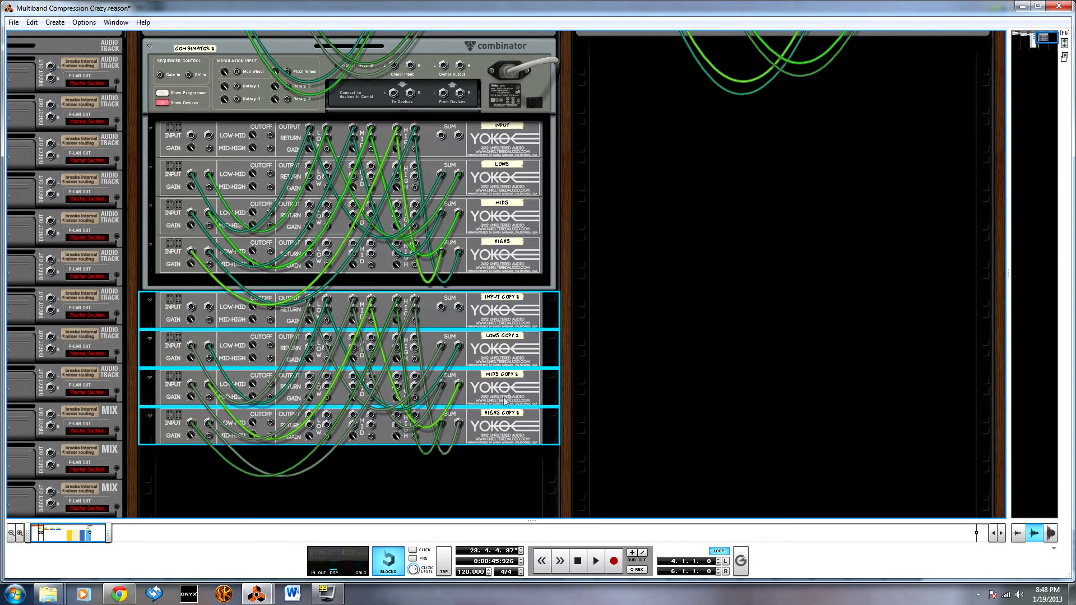
pyautogui.press('Tab')
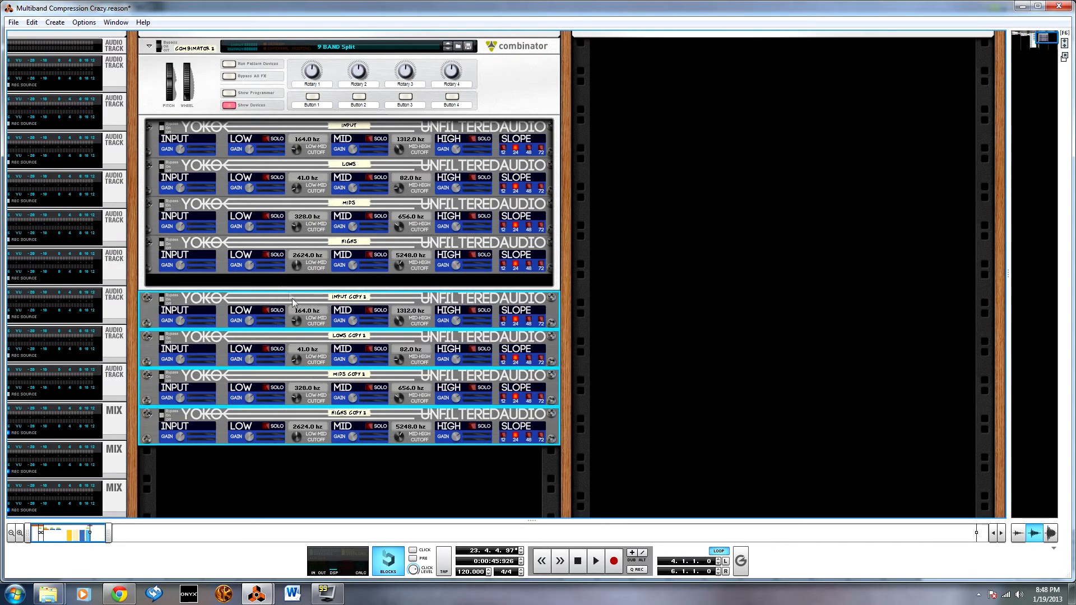
pyautogui.press('Tab')
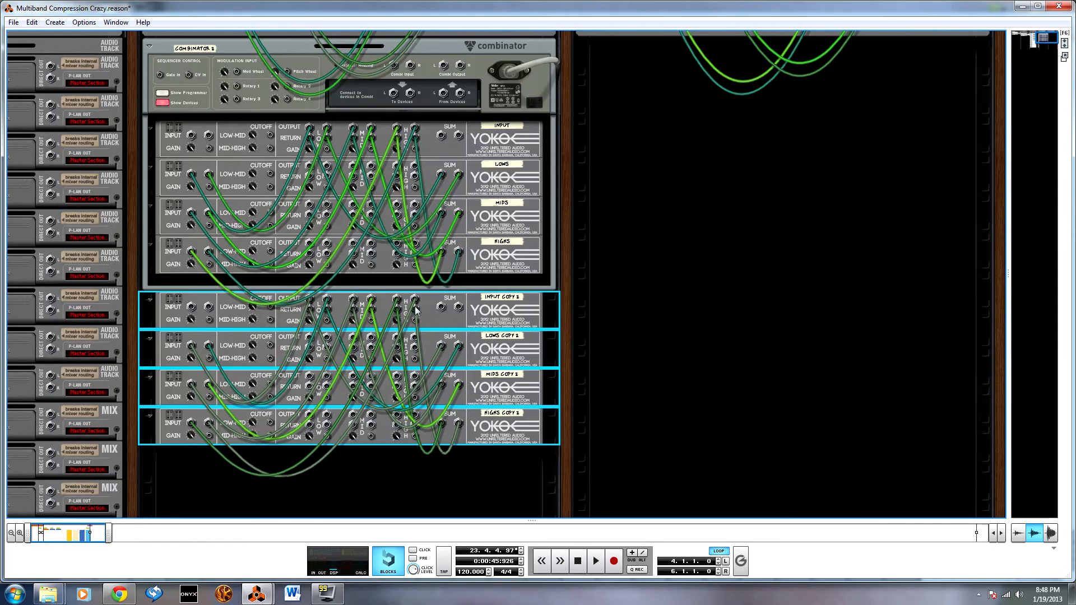
pyautogui.moveTo(191, 134); pyautogui.dragTo(458, 174)
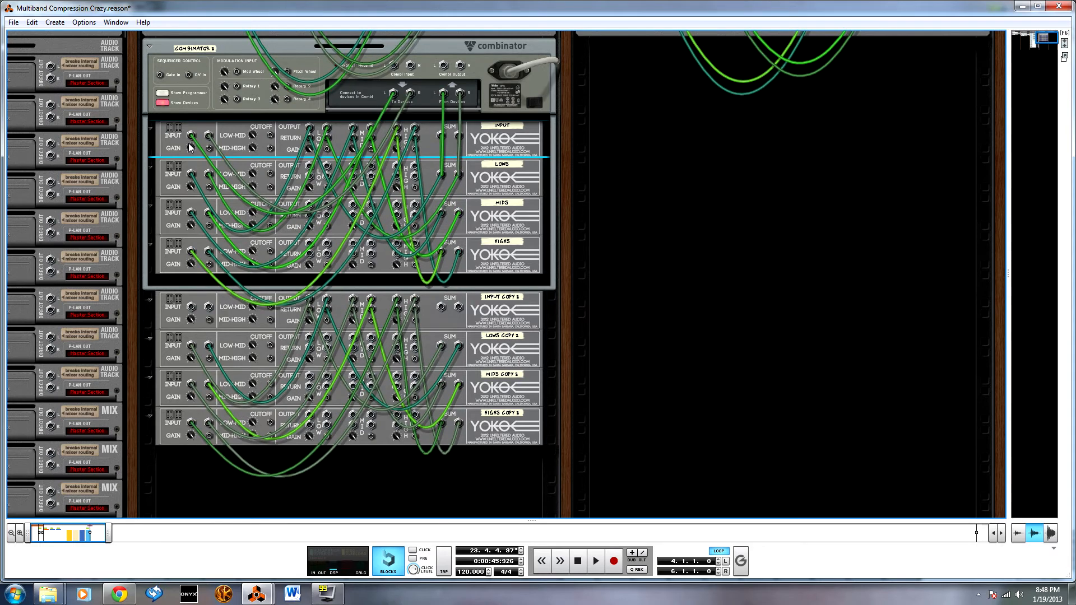
pyautogui.click(496, 281)
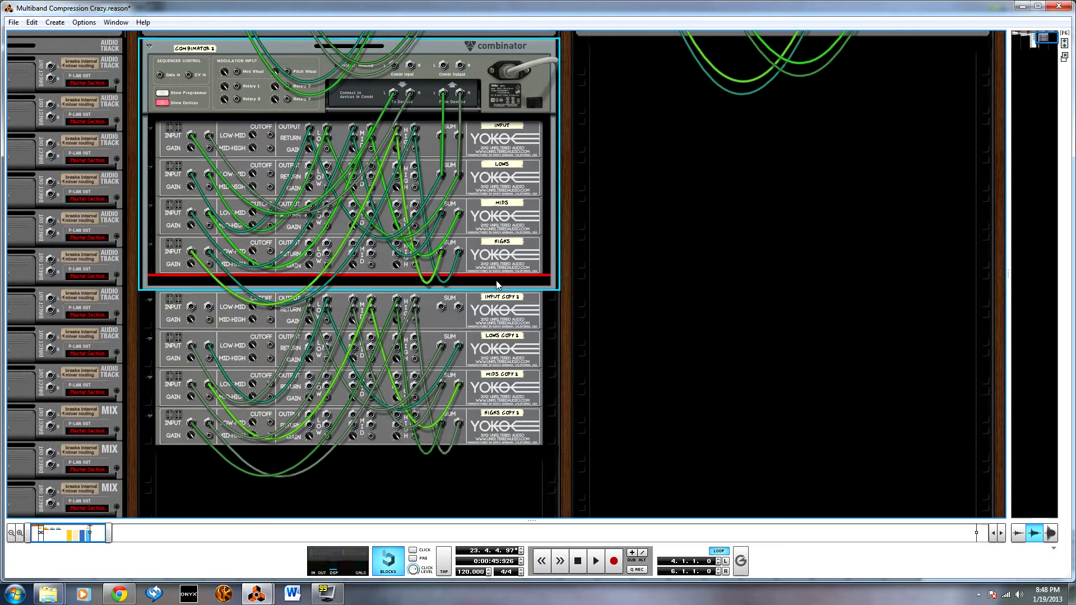
pyautogui.rightClick(526, 281)
pyautogui.click(502, 284)
pyautogui.rightClick(494, 287)
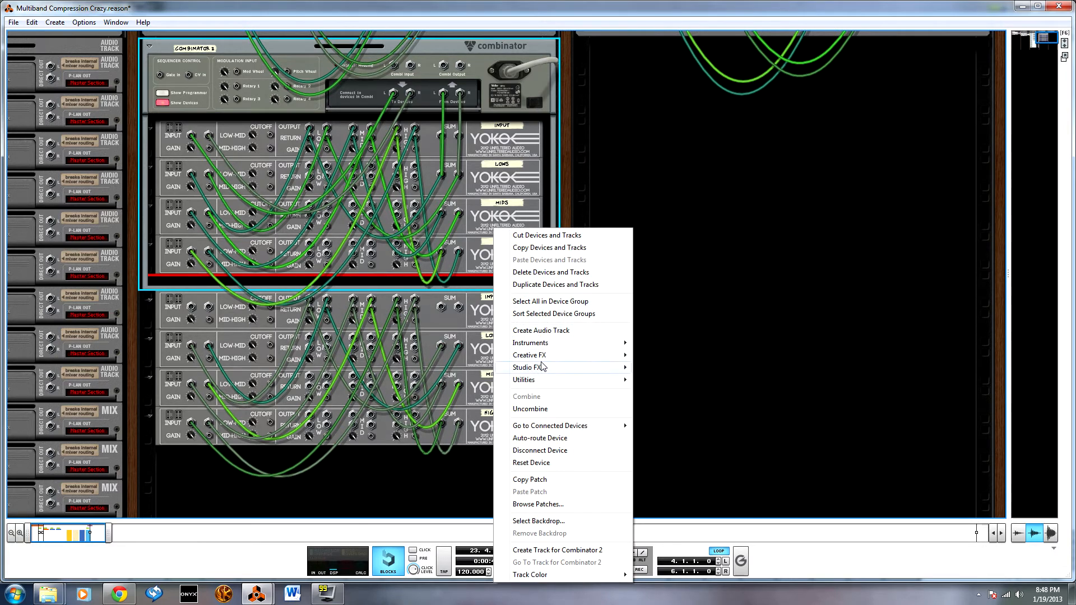
pyautogui.moveTo(548, 363)
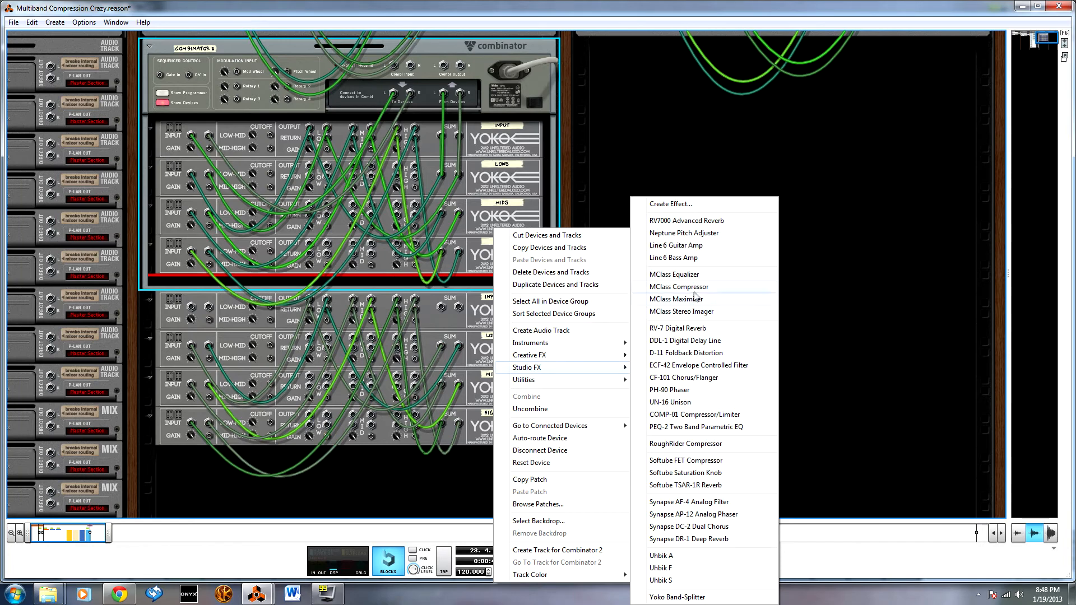
pyautogui.click(695, 287)
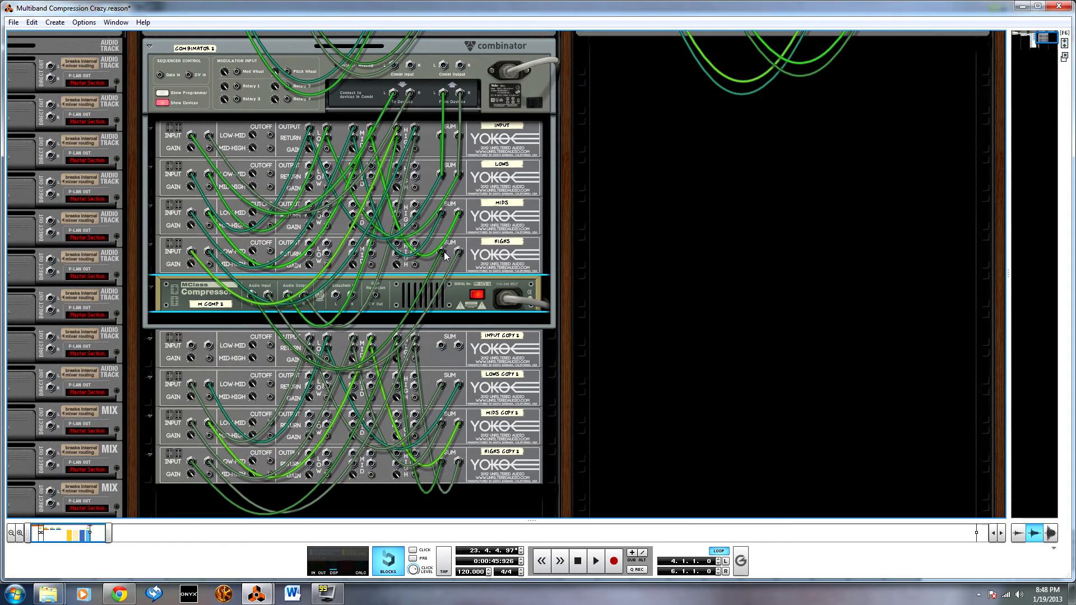
pyautogui.hotkey('ctrl', 'z')
# Step: Add an MClass Compressor below the HIGHS splitter inside the Combinator without automatic cable routing
pyautogui.rightClick(462, 283)
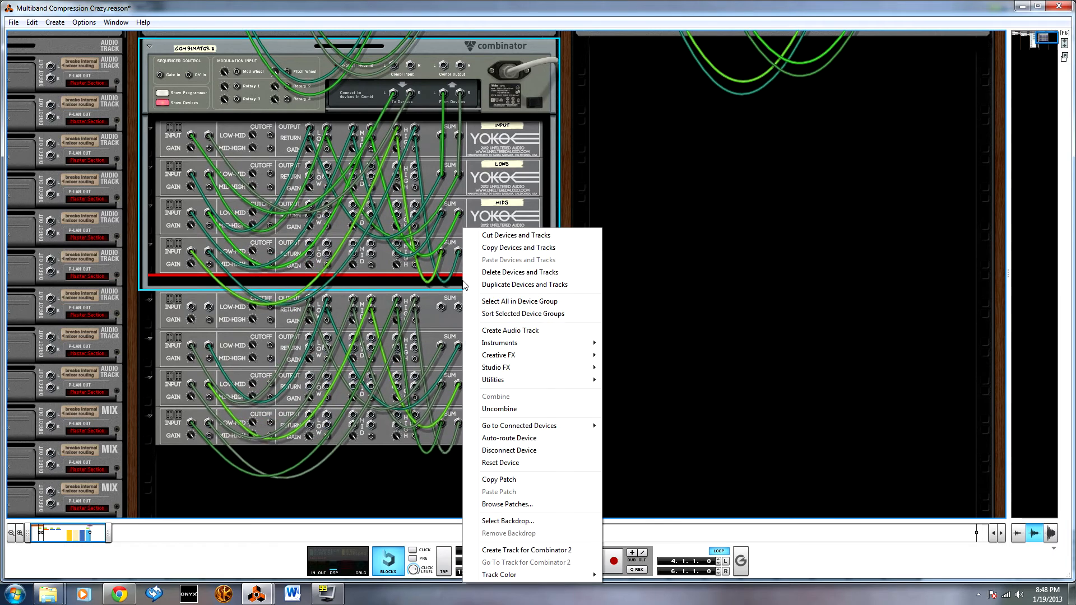
pyautogui.moveTo(565, 368)
pyautogui.click(617, 288)
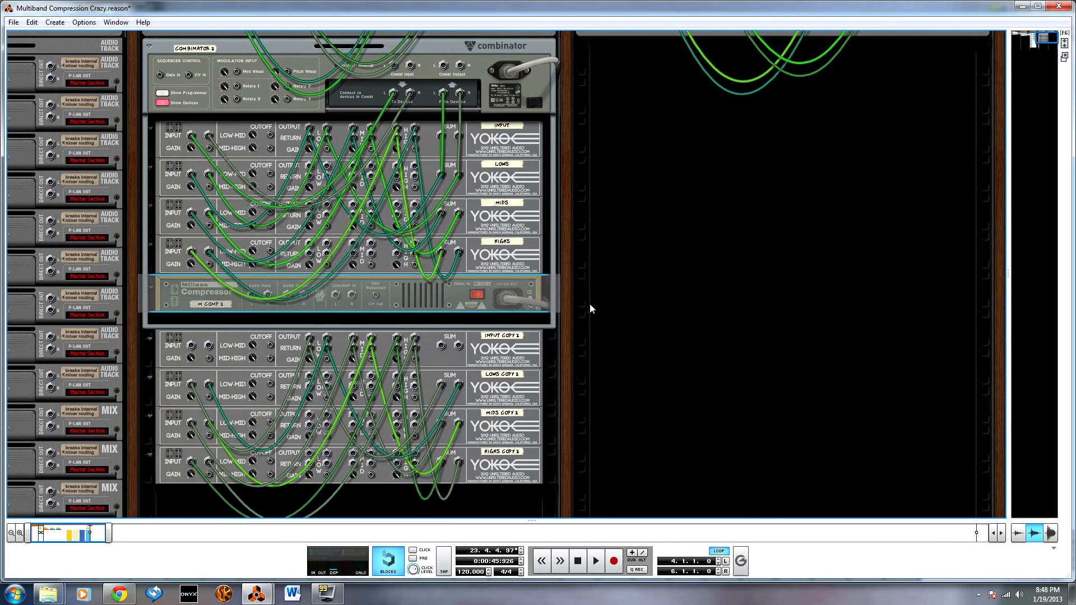
# Step: Duplicate the MClass Compressor inside the Combinator until there are nine compressors, one for each band
pyautogui.moveTo(203, 301); pyautogui.dragTo(224, 358)
pyautogui.click(198, 306)
pyautogui.keyDown('shift'); pyautogui.click(205, 422); pyautogui.keyUp('shift')
pyautogui.moveTo(221, 417); pyautogui.dragTo(217, 141)
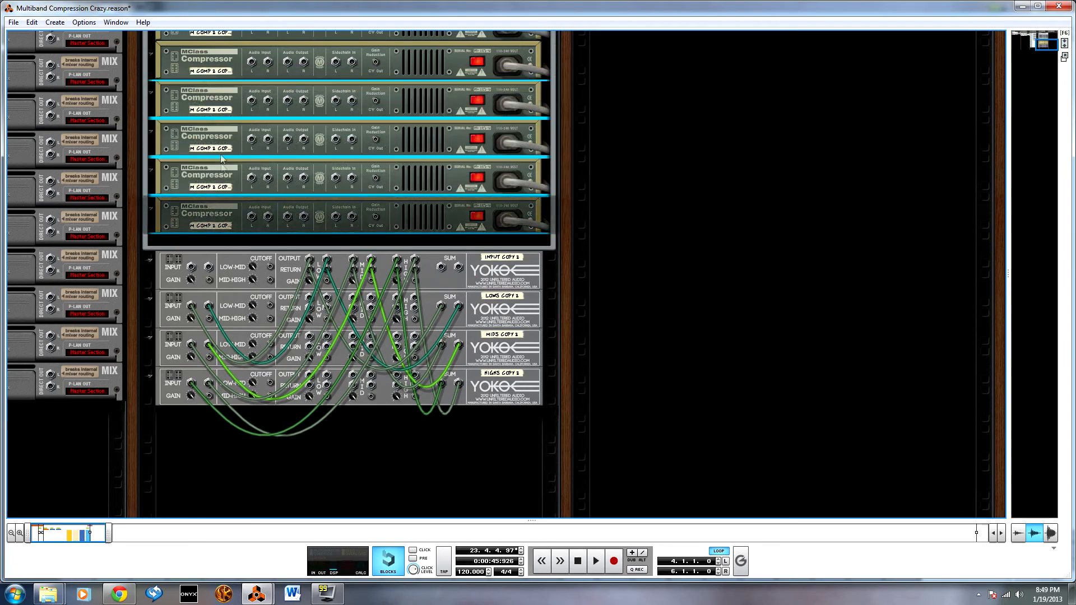
pyautogui.click(212, 317)
pyautogui.moveTo(211, 318); pyautogui.dragTo(250, 336)
# Step: Reduce the cable display and route the LOWS splitter's low, mid and high bands through the first three compressors and back to its returns
pyautogui.press('Tab')
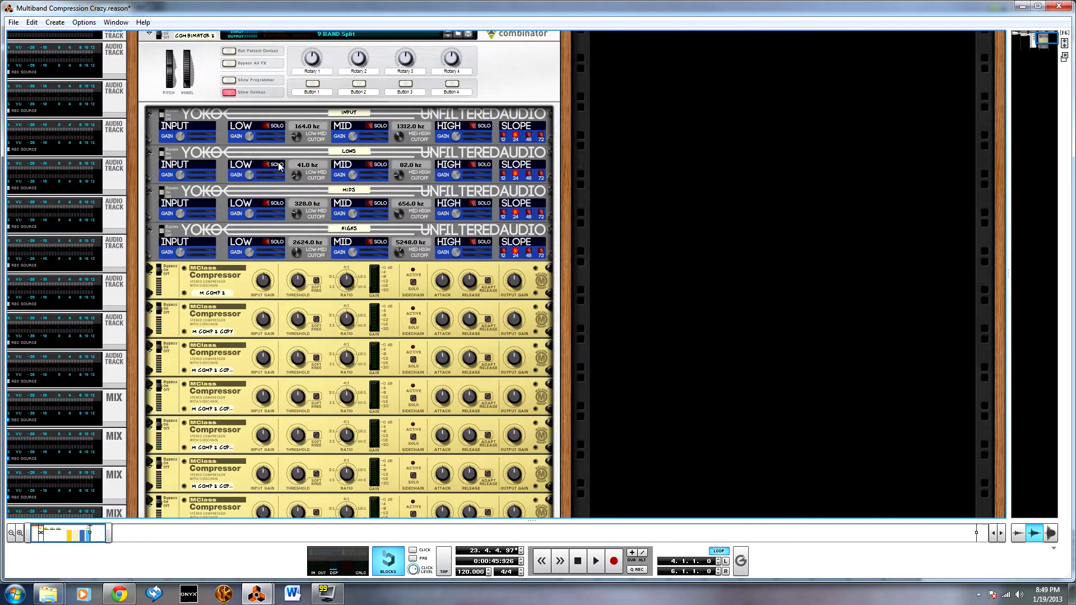
pyautogui.press('Tab')
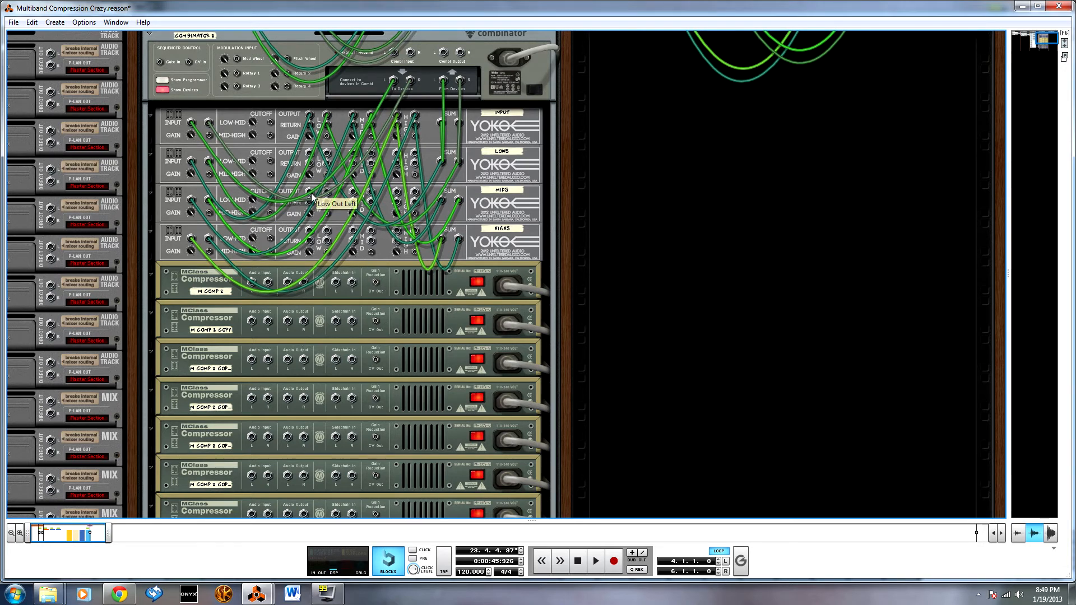
pyautogui.press('k')
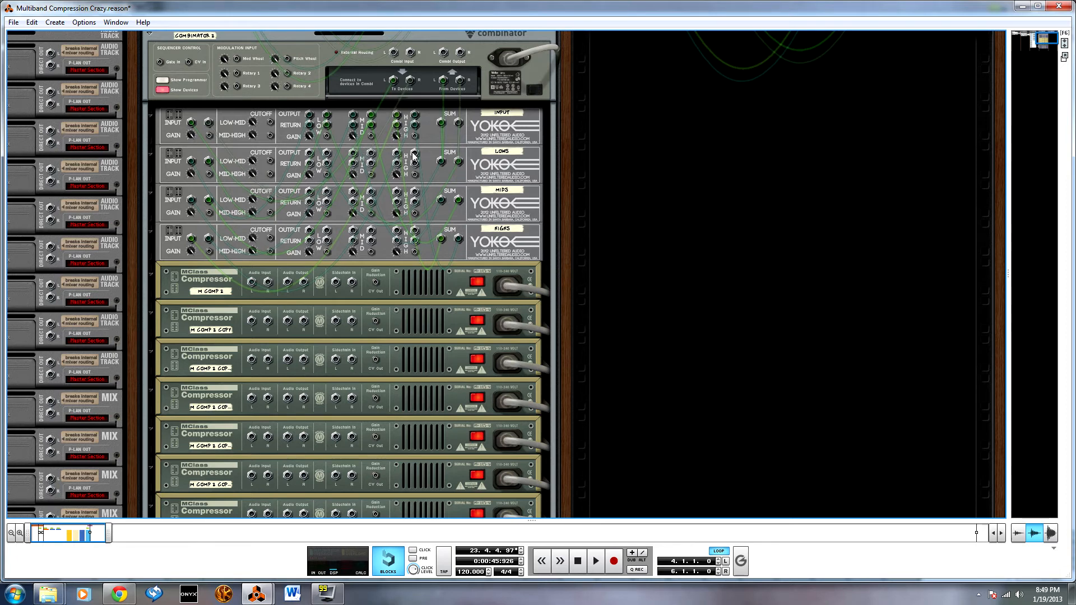
pyautogui.moveTo(310, 155)
pyautogui.mouseDown()
pyautogui.moveTo(263, 281)
pyautogui.moveTo(277, 325)
pyautogui.moveTo(280, 276)
pyautogui.moveTo(322, 182)
pyautogui.moveTo(309, 168)
pyautogui.mouseUp()
pyautogui.moveTo(352, 154); pyautogui.dragTo(396, 158)
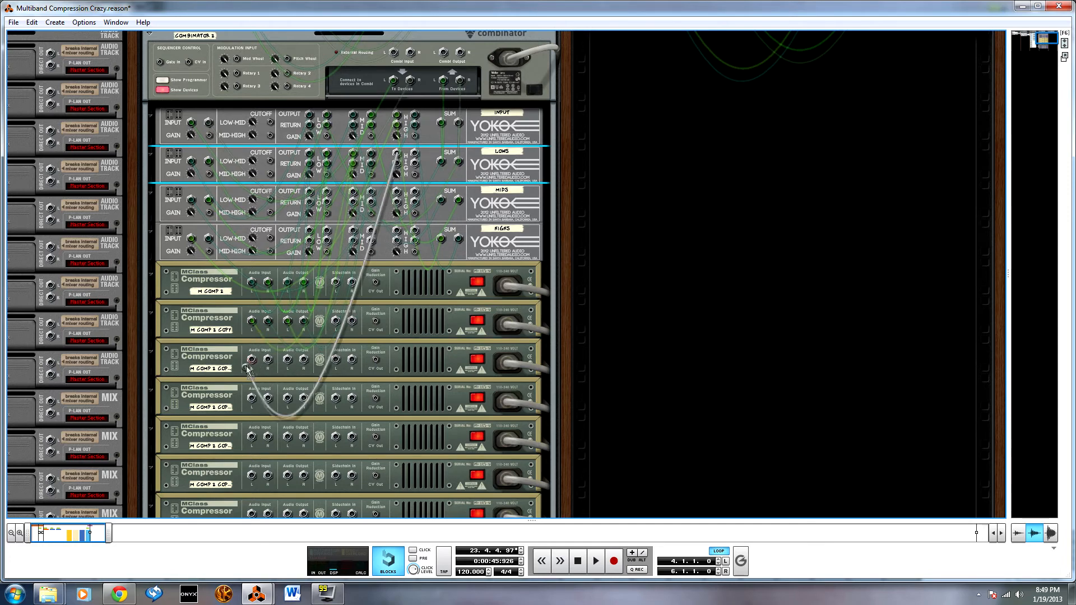
pyautogui.moveTo(287, 359); pyautogui.dragTo(396, 163)
# Step: Route the MIDS splitter's three bands through compressors four to six and the HIGHS splitter's through the last three, back to their returns
pyautogui.moveTo(309, 192); pyautogui.dragTo(330, 247)
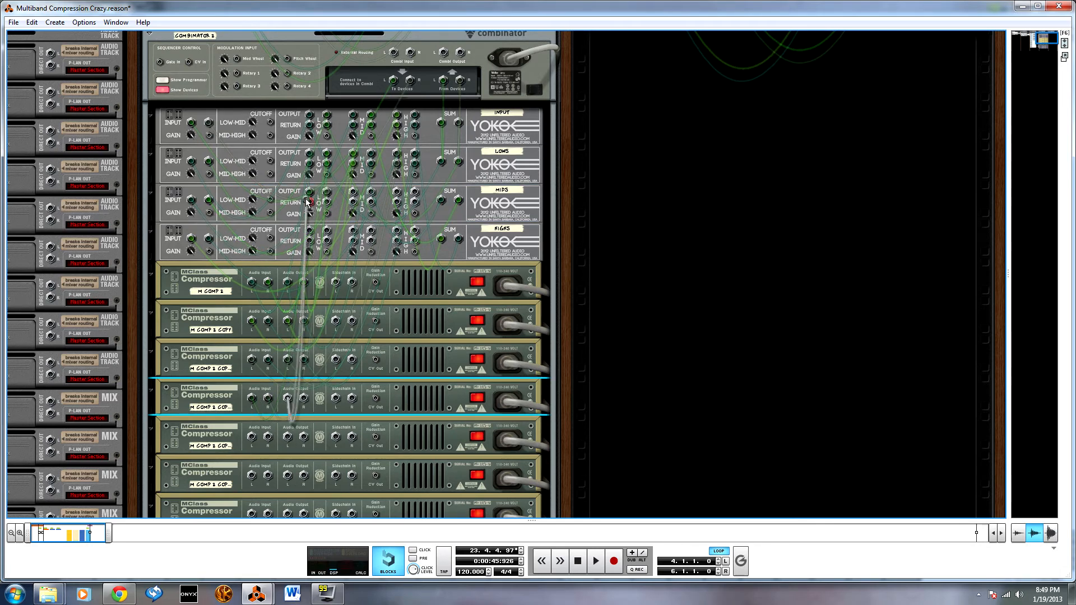
pyautogui.moveTo(353, 193); pyautogui.dragTo(397, 202)
pyautogui.moveTo(309, 230); pyautogui.dragTo(397, 134)
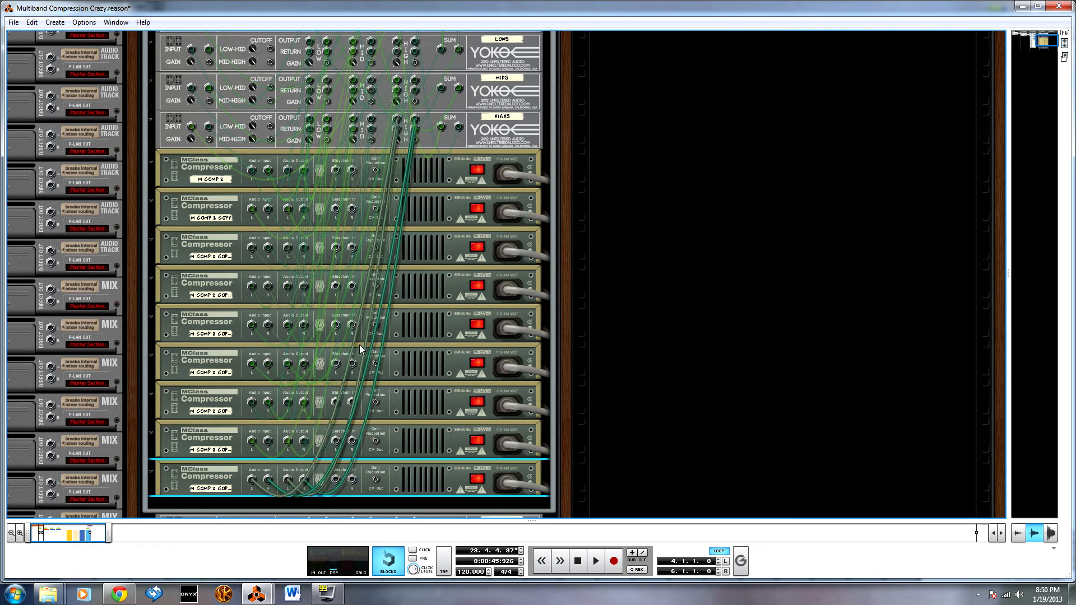
pyautogui.press('Tab')
pyautogui.press('Tab')
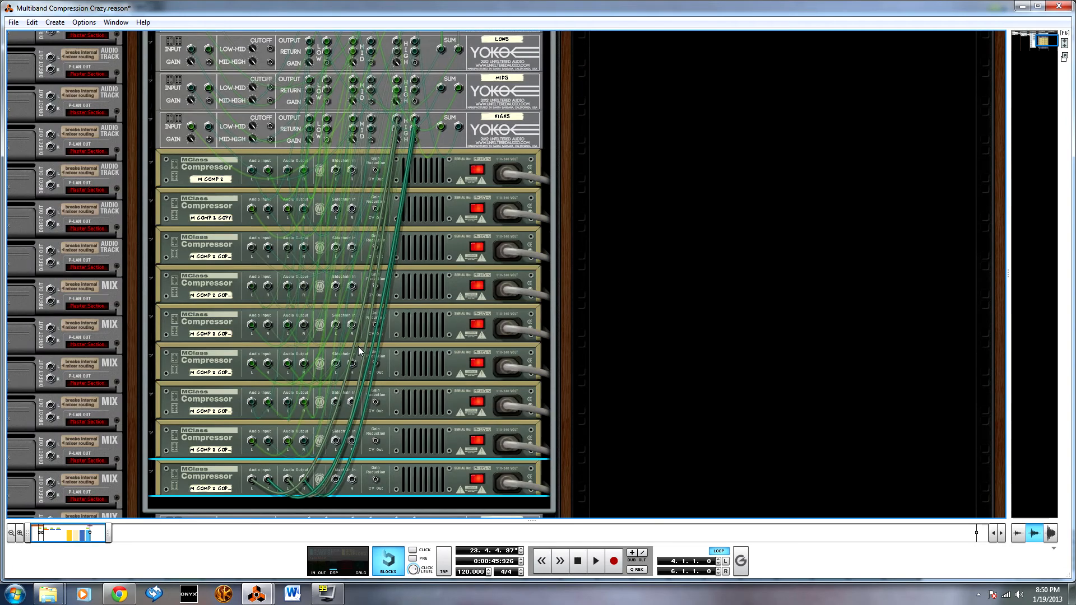
pyautogui.press('Tab')
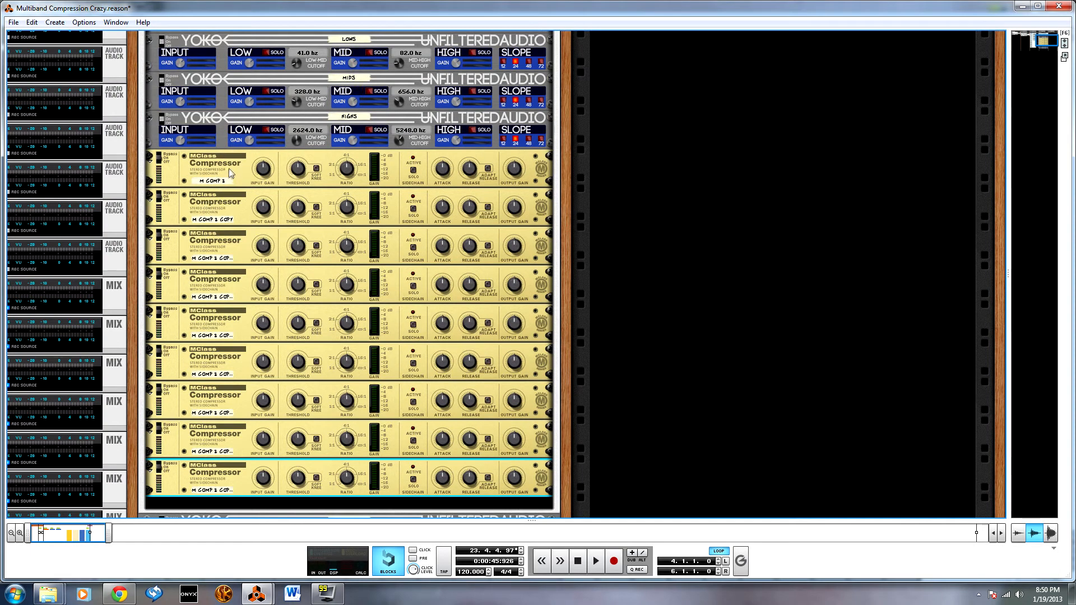
pyautogui.press('Tab')
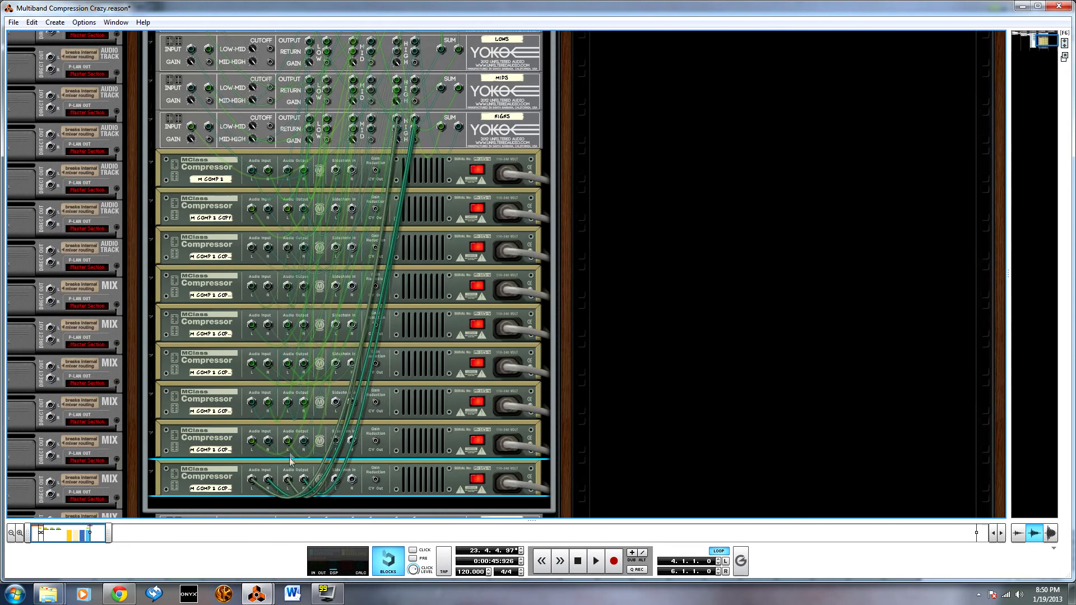
pyautogui.scroll(-3, 302, 412)
pyautogui.scroll(-3, 437, 441)
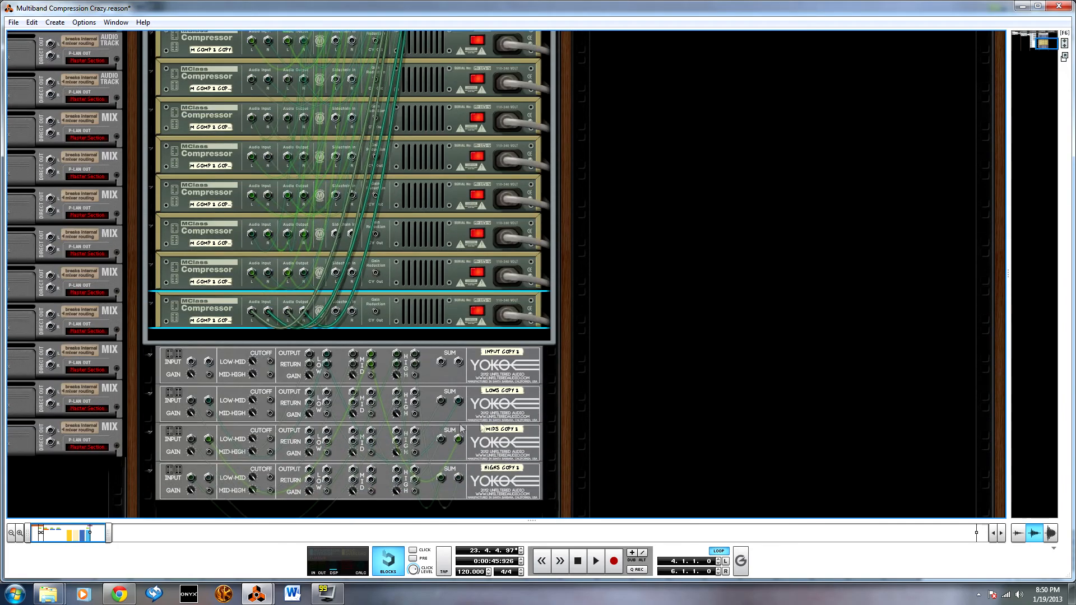
# Step: Move the copied INPUT, LOWS, MIDS and HIGHS Yoko splitters into the Combinator, directly below the ninth compressor
pyautogui.click(512, 368)
pyautogui.keyDown('shift'); pyautogui.click(518, 492); pyautogui.keyUp('shift')
pyautogui.moveTo(497, 387); pyautogui.dragTo(500, 338)
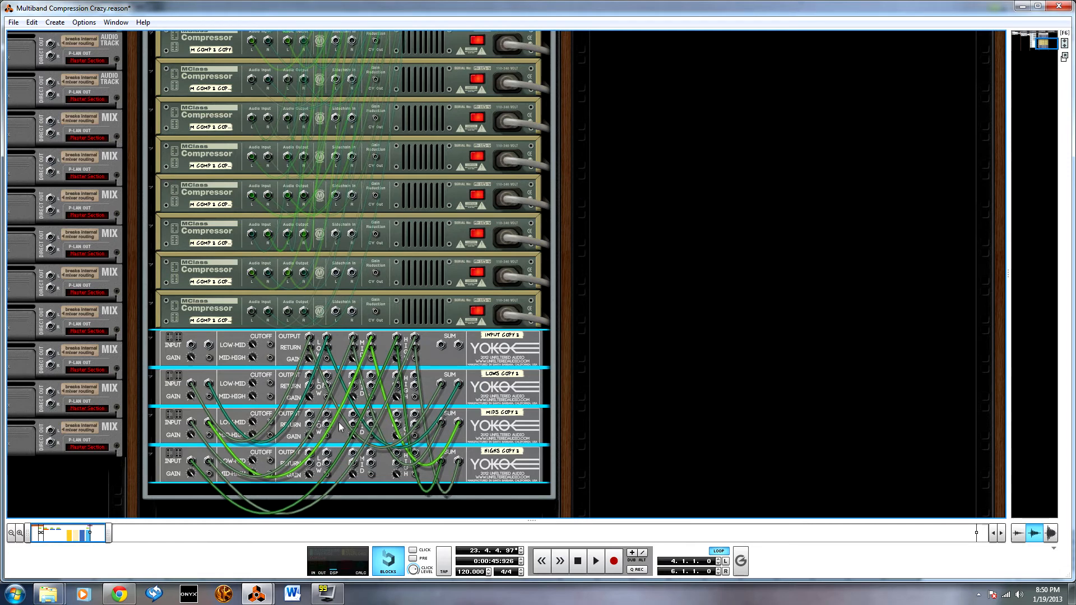
pyautogui.press('k')
pyautogui.press('k')
pyautogui.click(507, 350)
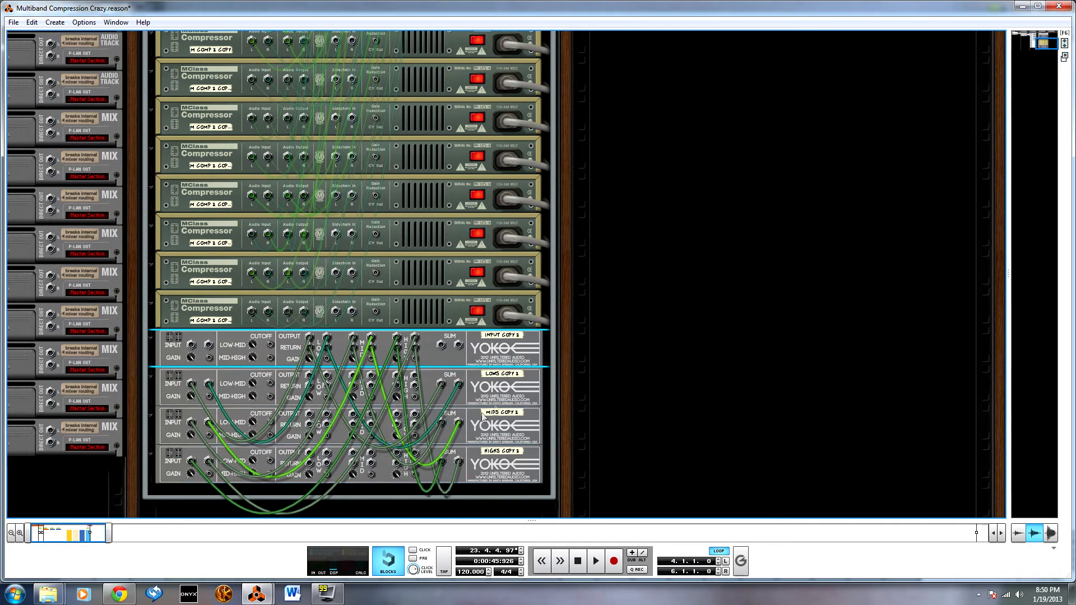
# Step: Route the low, mid and high outputs of the copied LOWS splitter to the sidechain inputs of the first three compressors
pyautogui.click(311, 379)
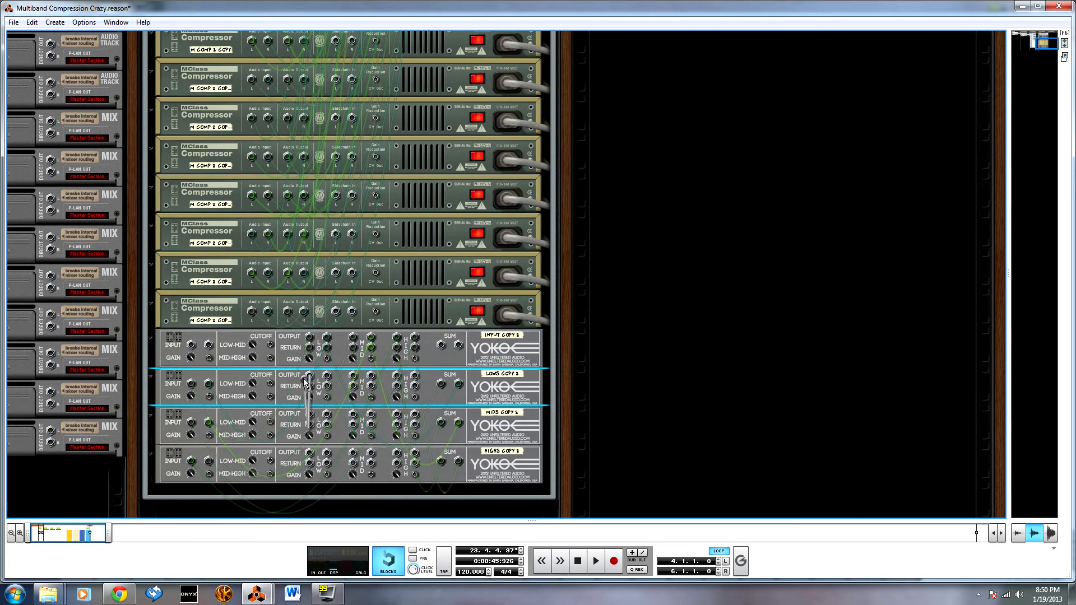
pyautogui.scroll(8, 291, 353)
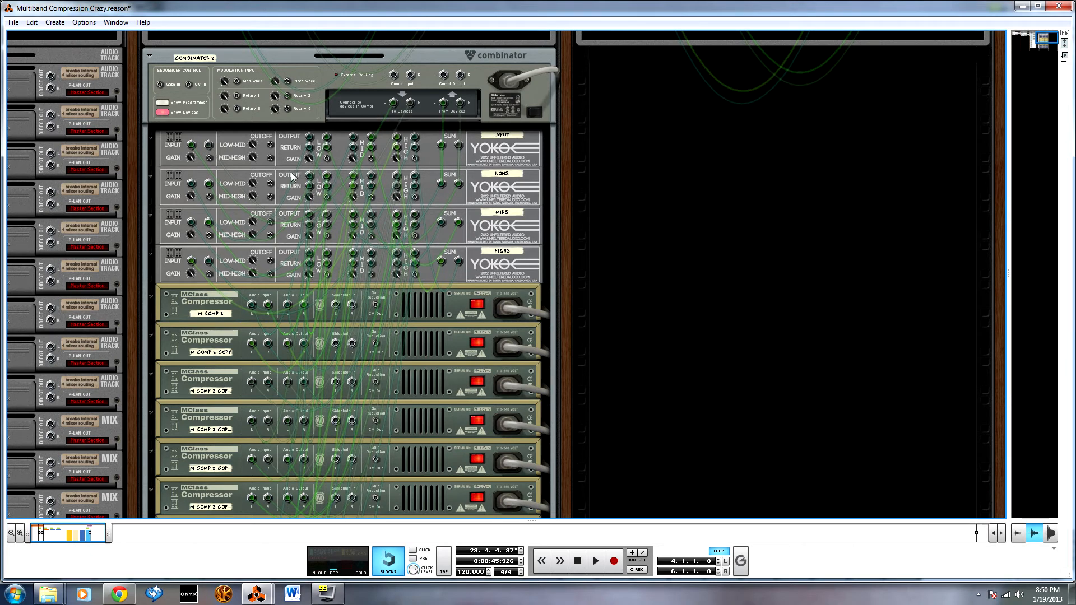
pyautogui.scroll(-8, 309, 275)
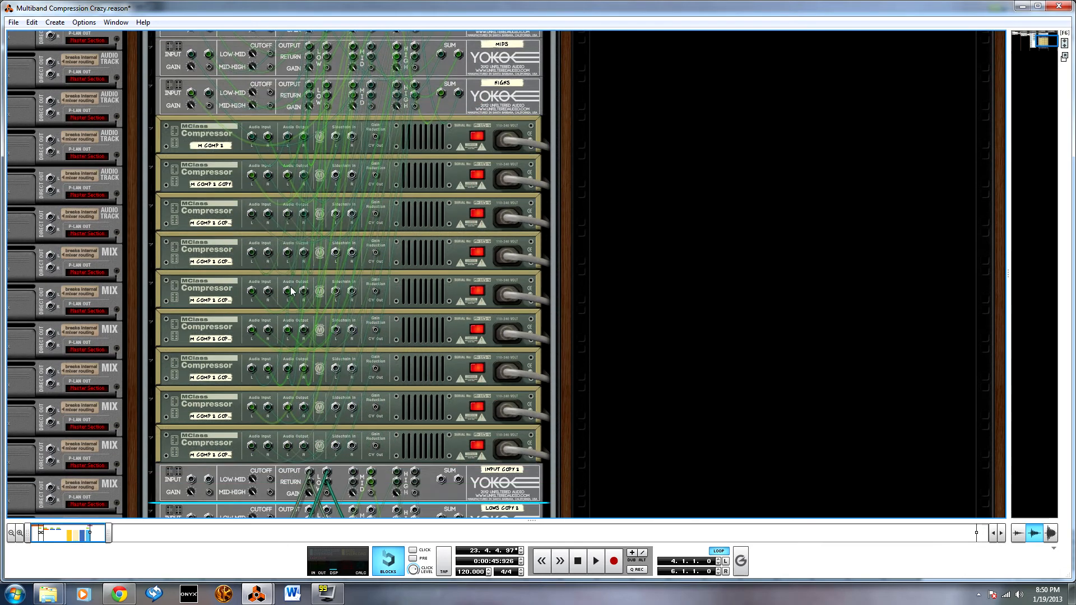
pyautogui.moveTo(319, 413)
pyautogui.mouseDown()
pyautogui.moveTo(319, 140)
pyautogui.moveTo(328, 370)
pyautogui.moveTo(338, 381)
pyautogui.moveTo(322, 393)
pyautogui.mouseUp()
pyautogui.hotkey('ctrl', 'z')
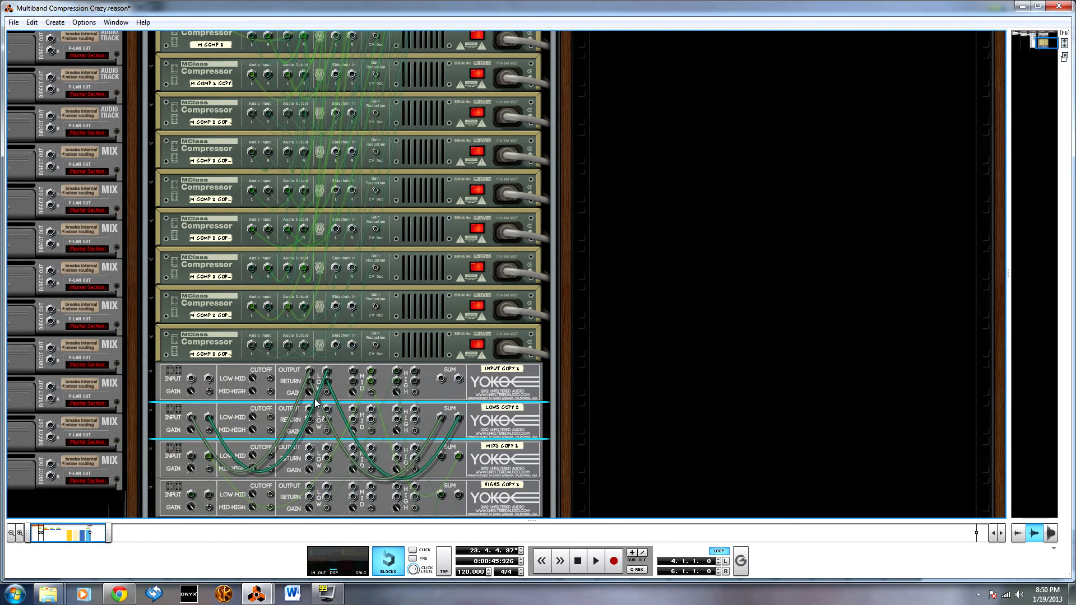
pyautogui.moveTo(315, 425); pyautogui.dragTo(336, 105)
# Step: Route the copied MIDS splitter's bands to the sidechain inputs of compressors four to six and the copied HIGHS splitter's to the last three
pyautogui.moveTo(335, 142)
pyautogui.mouseDown()
pyautogui.moveTo(326, 412)
pyautogui.moveTo(355, 455)
pyautogui.moveTo(353, 444)
pyautogui.moveTo(395, 443)
pyautogui.moveTo(347, 131)
pyautogui.moveTo(336, 146)
pyautogui.mouseUp()
pyautogui.moveTo(337, 187); pyautogui.dragTo(334, 160)
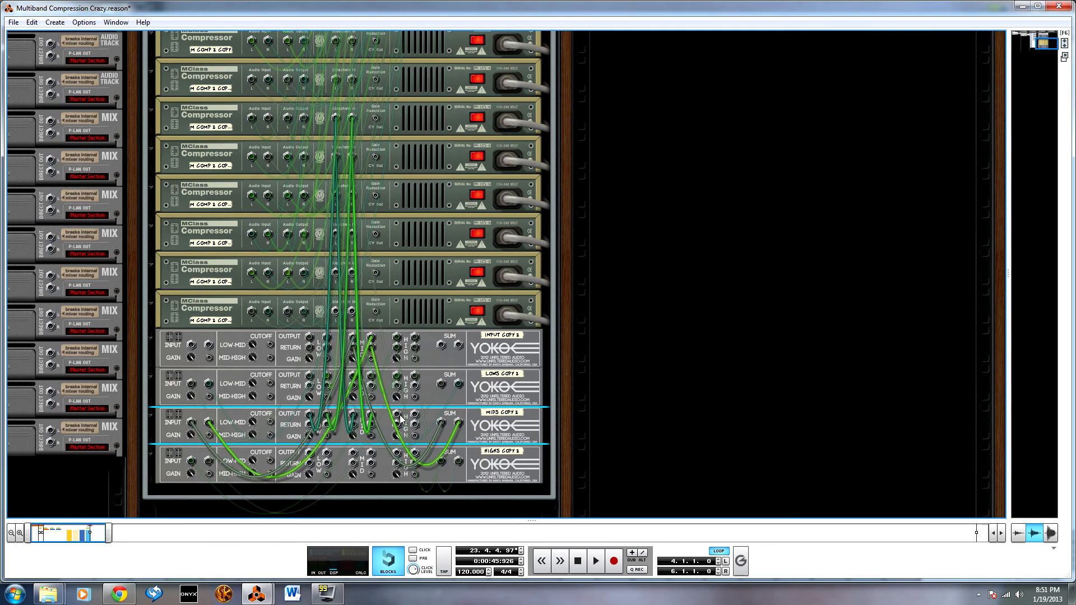
pyautogui.moveTo(399, 418); pyautogui.dragTo(385, 372)
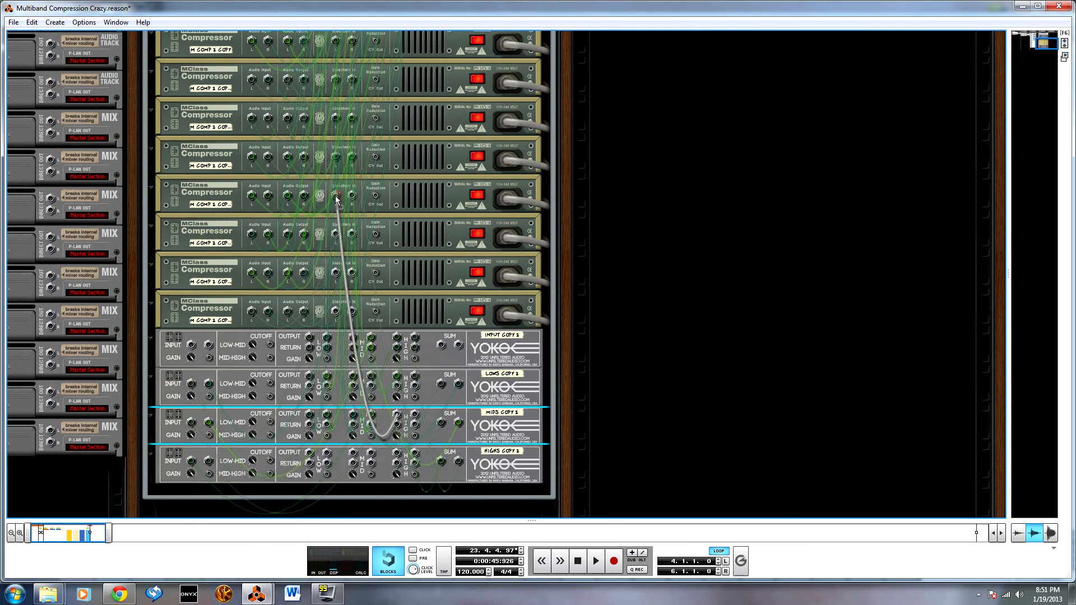
pyautogui.moveTo(336, 199); pyautogui.dragTo(336, 197)
pyautogui.moveTo(312, 455); pyautogui.dragTo(352, 311)
pyautogui.press('Tab')
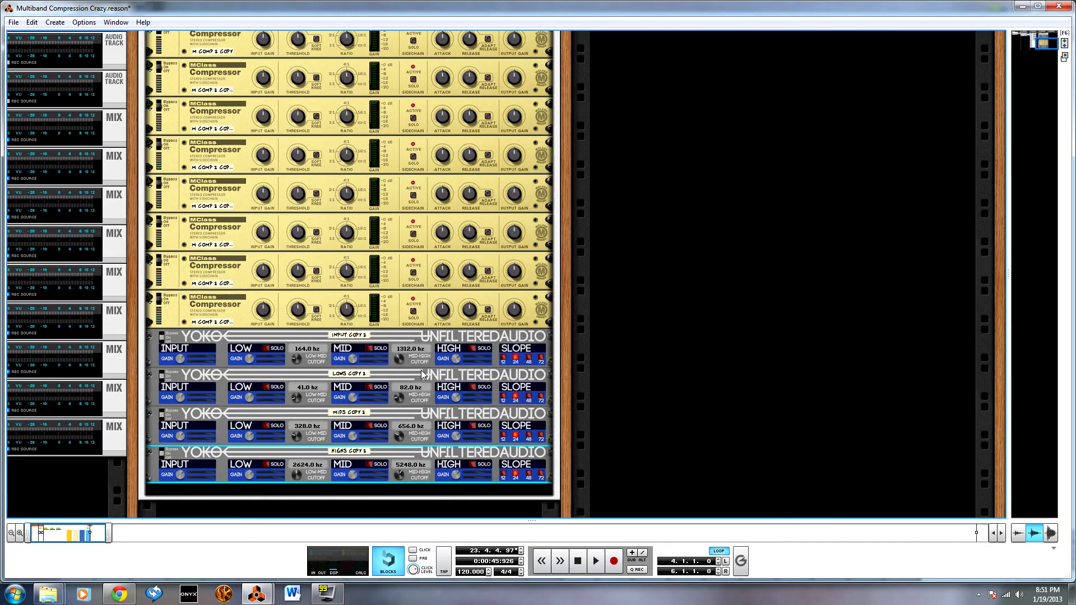
pyautogui.press('Tab')
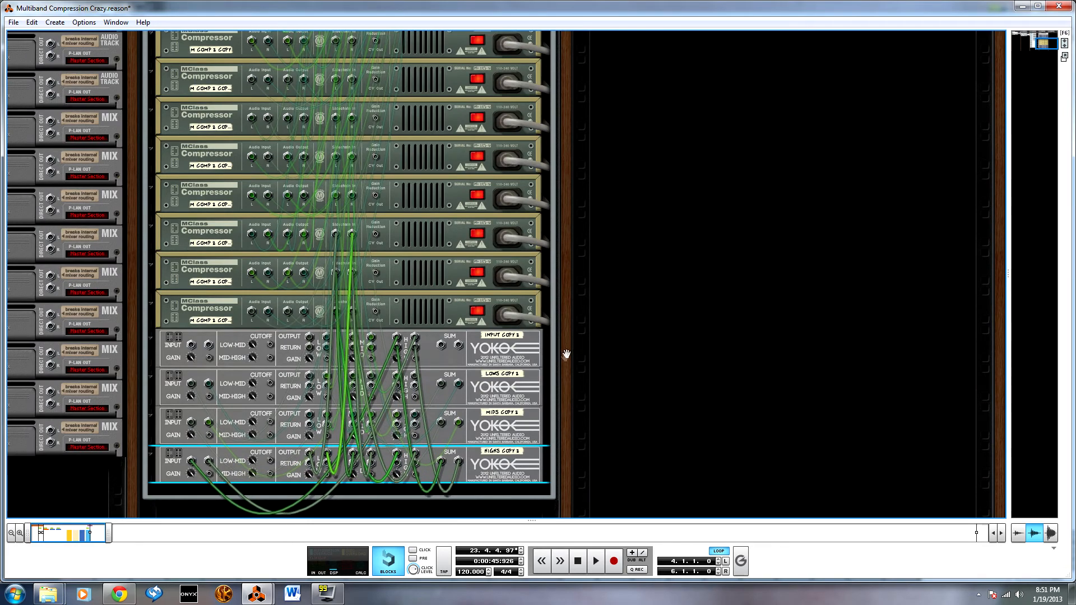
# Step: Examine the new Combinator's rear cabling from its inputs down to the copied INPUT splitter
pyautogui.scroll(10, 521, 367)
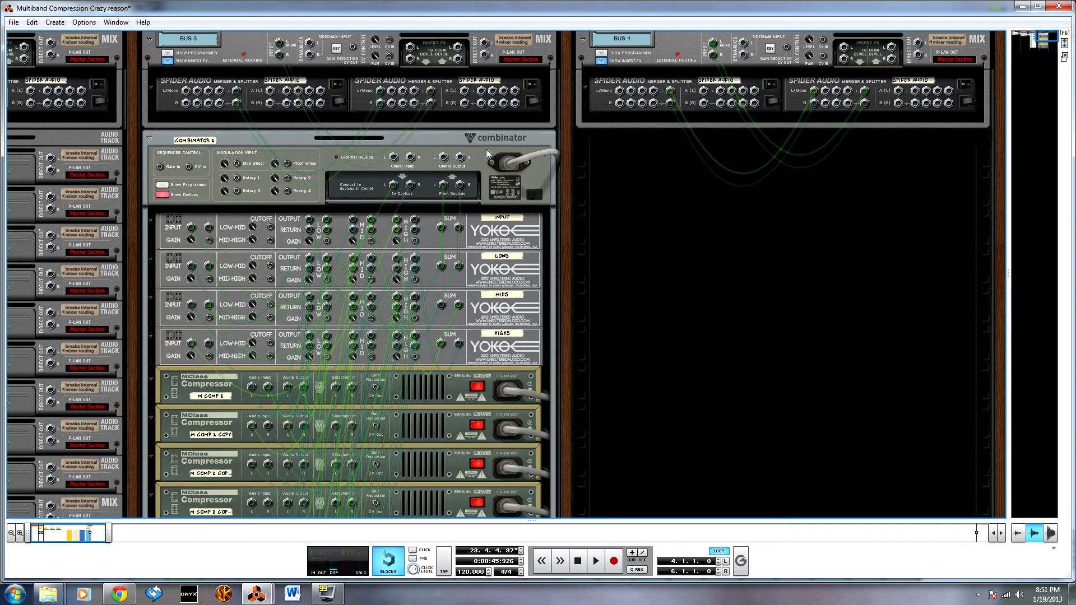
pyautogui.scroll(-1, 560, 230)
pyautogui.scroll(-12, 521, 222)
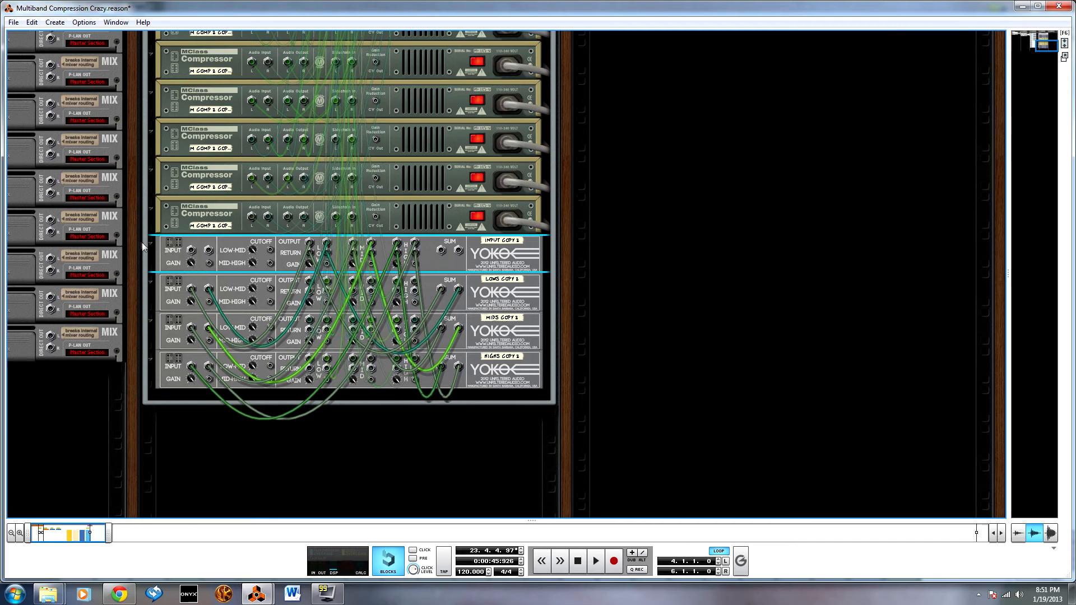
pyautogui.moveTo(135, 233); pyautogui.dragTo(135, 235)
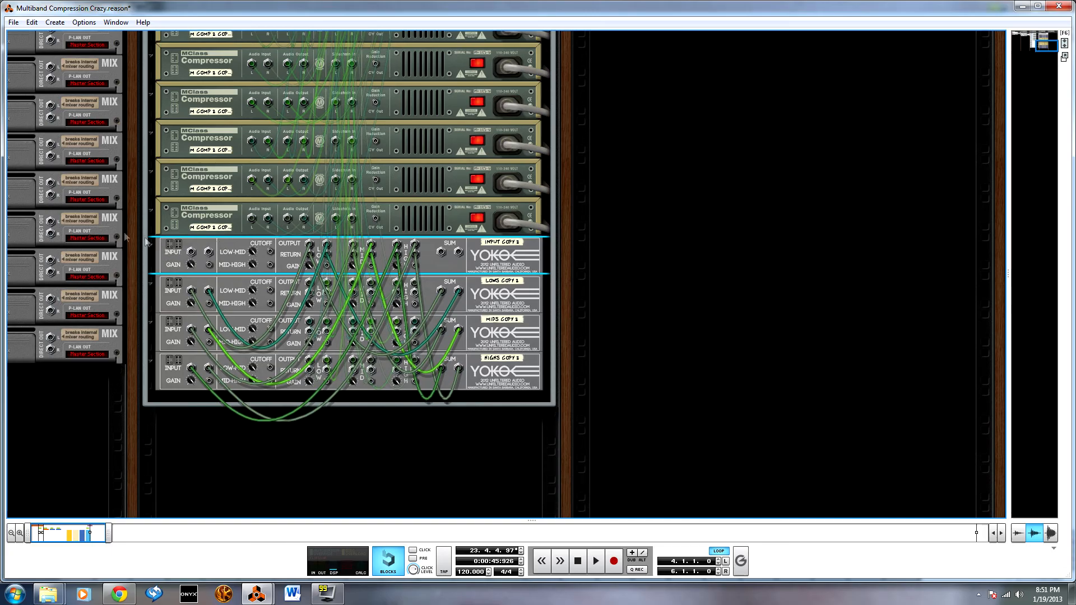
pyautogui.scroll(15, 128, 202)
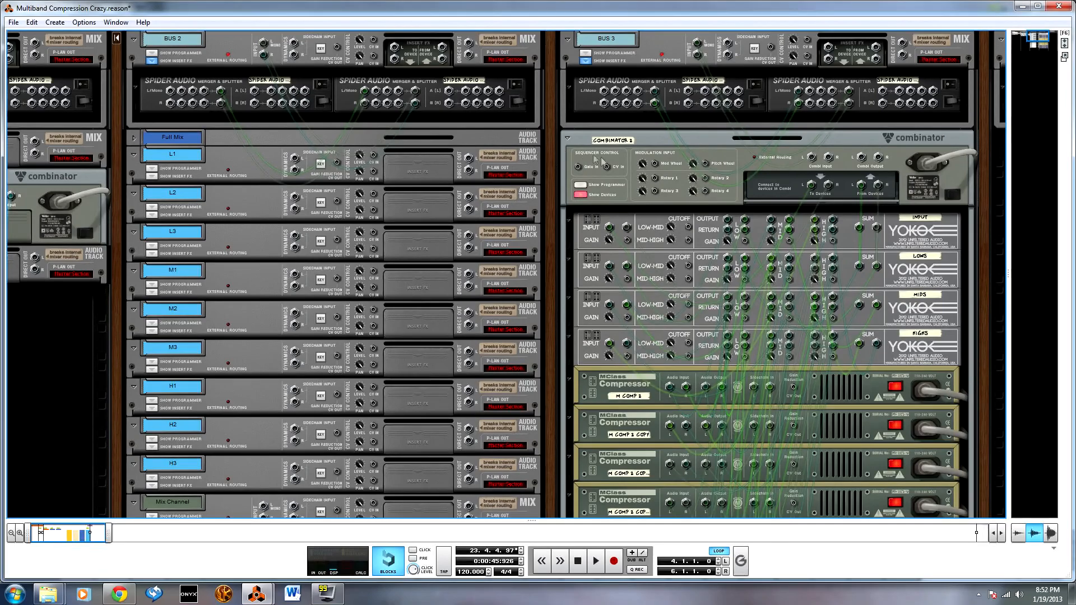
# Step: Reveal the Gameland track's insert section and the neighbouring Combinator's devices, and examine the insert's connection to the copied INPUT splitter
pyautogui.press('Tab')
pyautogui.moveTo(117, 161); pyautogui.dragTo(665, 202)
pyautogui.press('Tab')
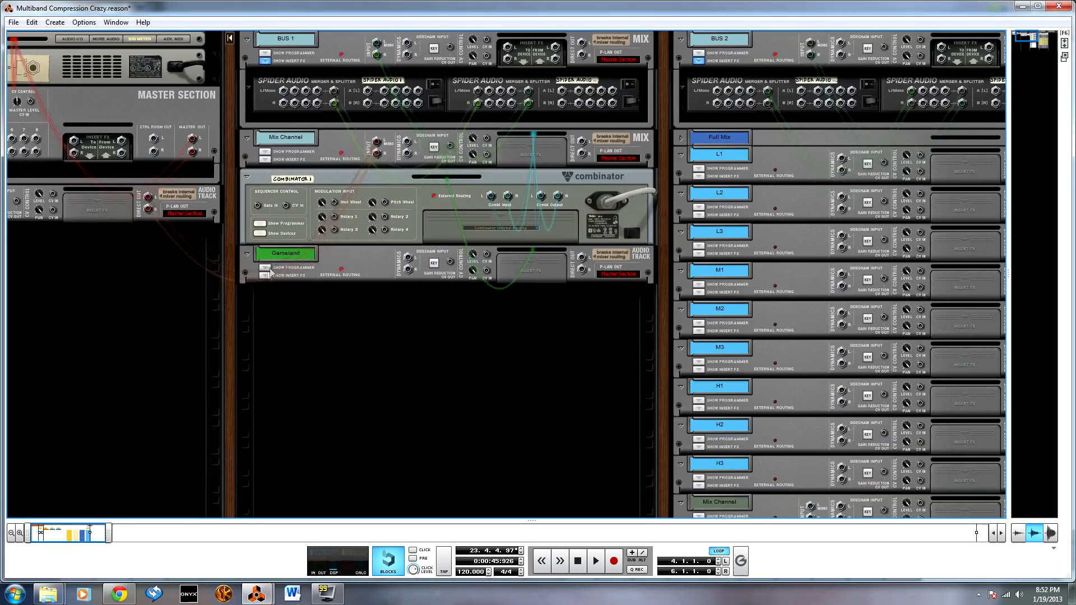
pyautogui.click(262, 276)
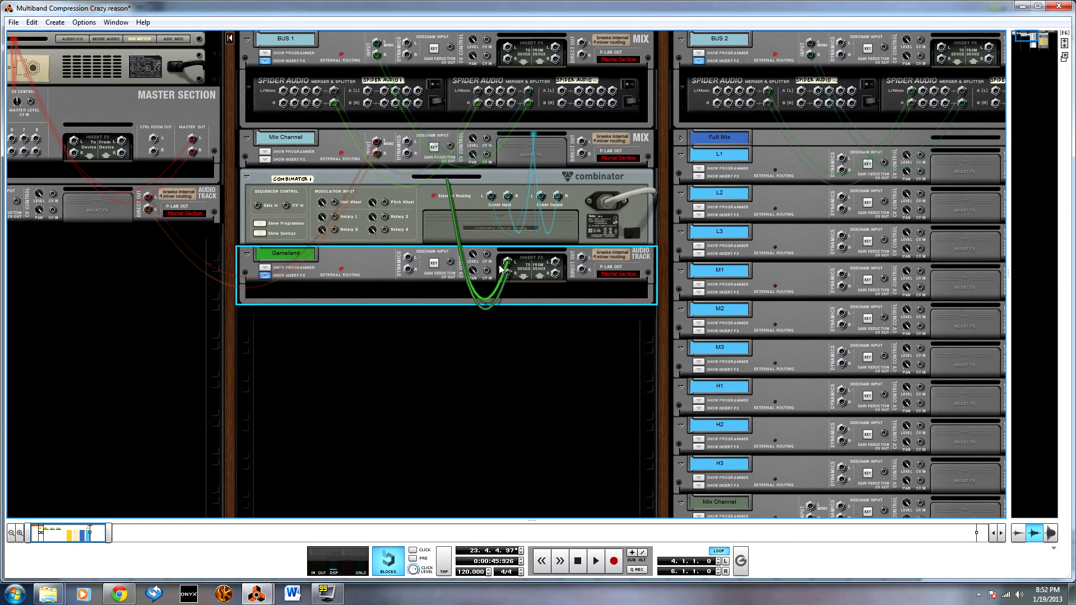
pyautogui.click(260, 233)
pyautogui.scroll(-3, 290, 264)
pyautogui.scroll(-5, 290, 265)
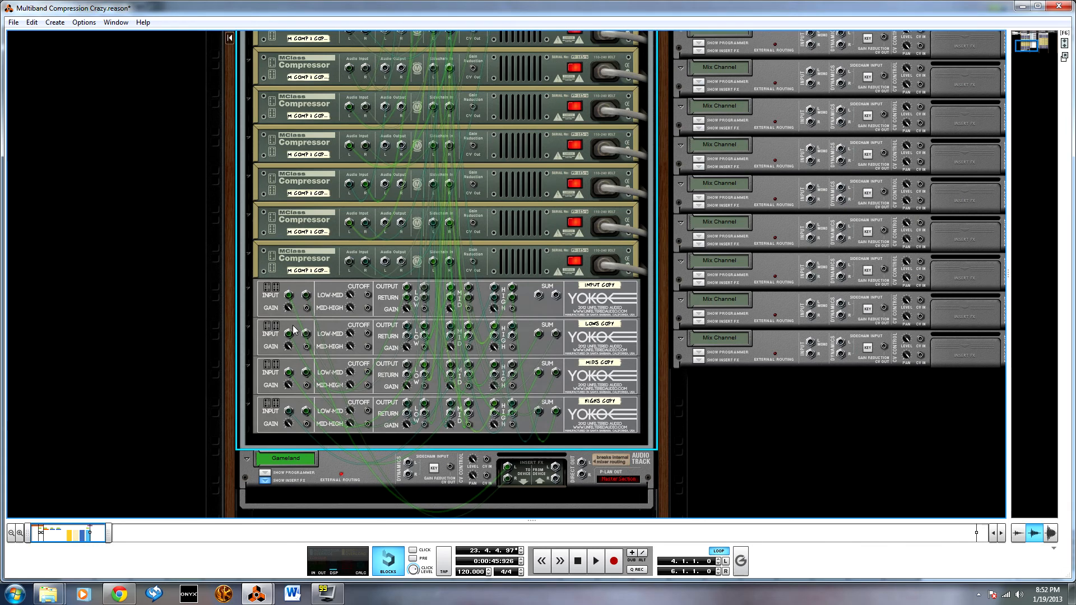
pyautogui.click(273, 295)
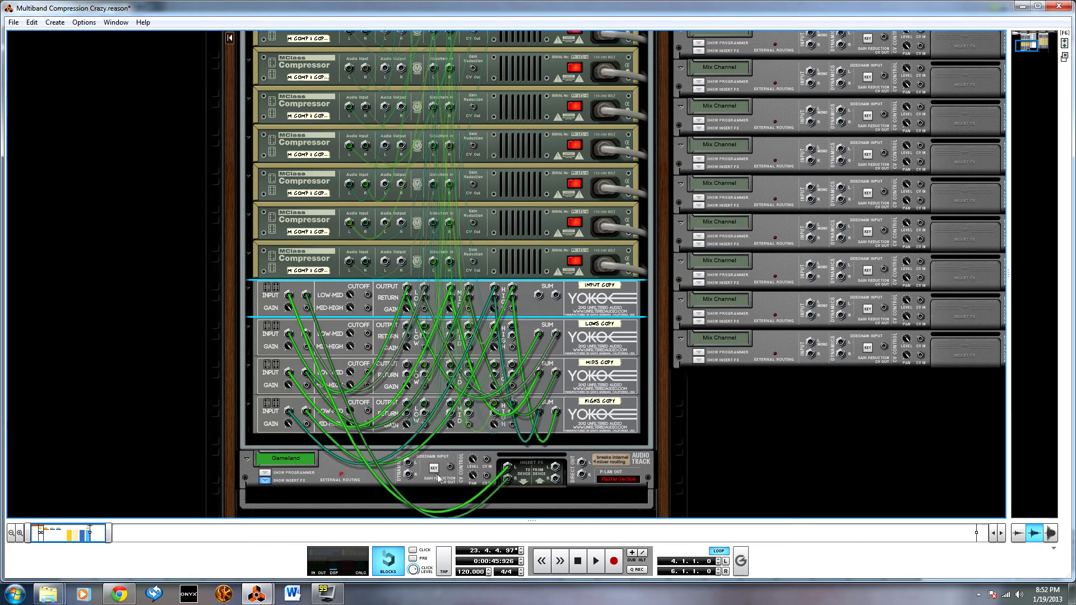
# Step: Play the song briefly, examine the finished Combinator's wiring and hide its devices again
pyautogui.click(598, 562)
pyautogui.scroll(3, 310, 310)
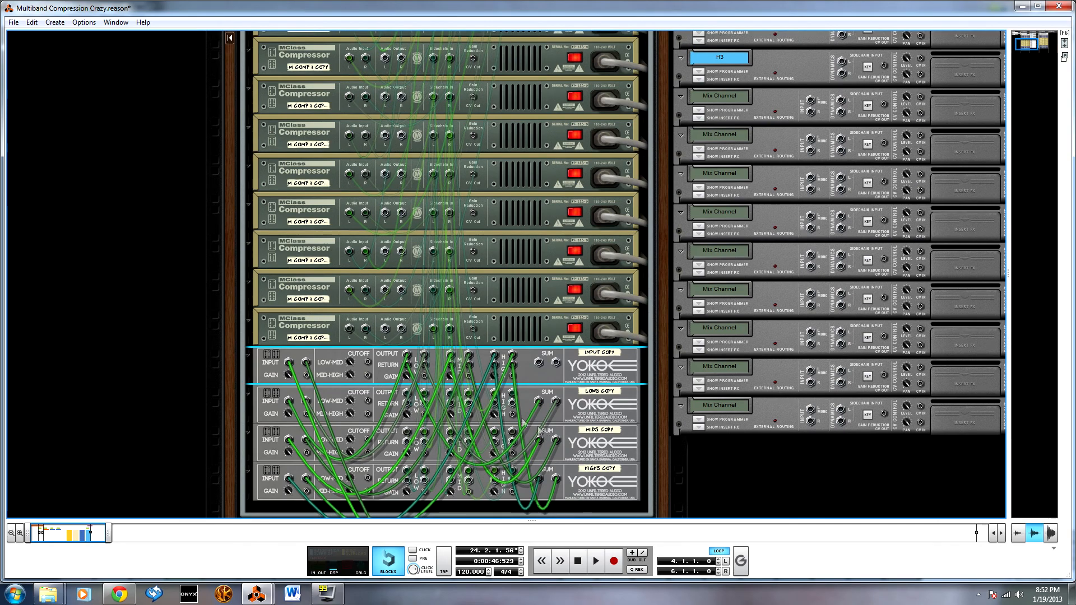
pyautogui.scroll(3, 500, 384)
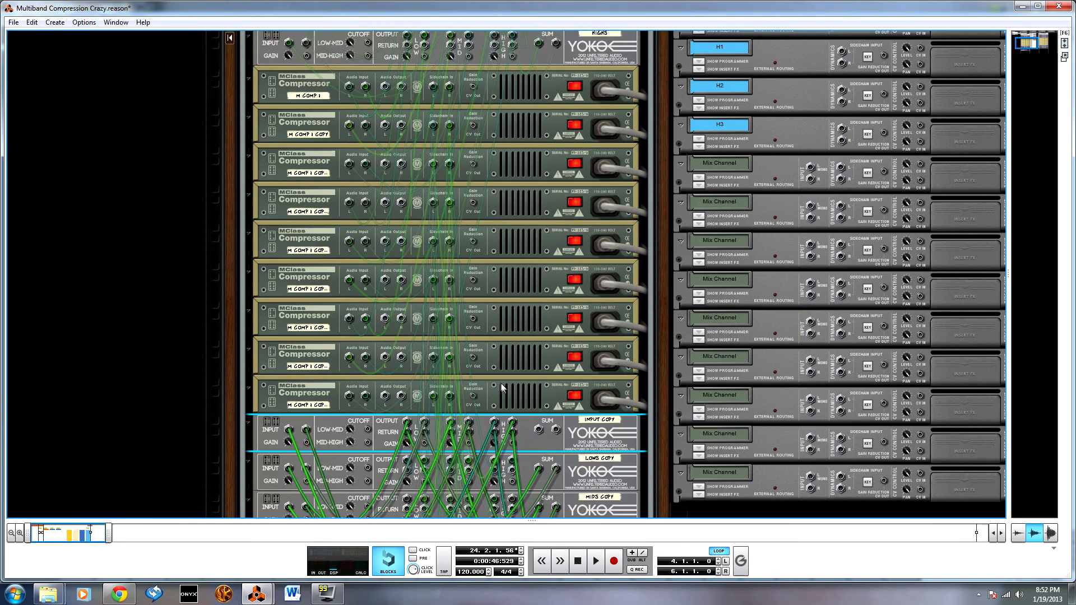
pyautogui.scroll(3, 508, 398)
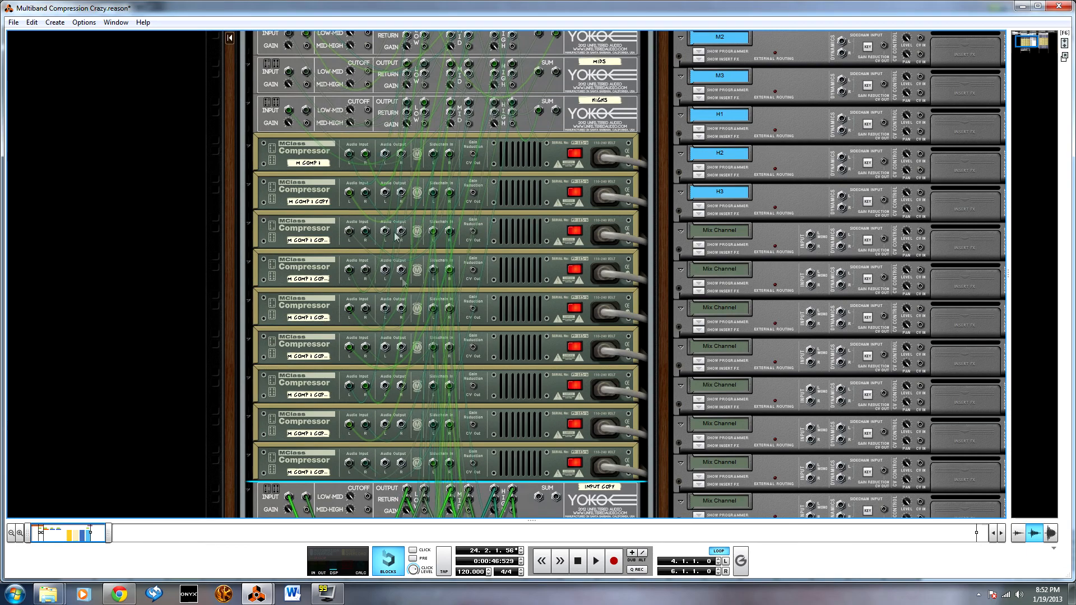
pyautogui.scroll(12, 246, 158)
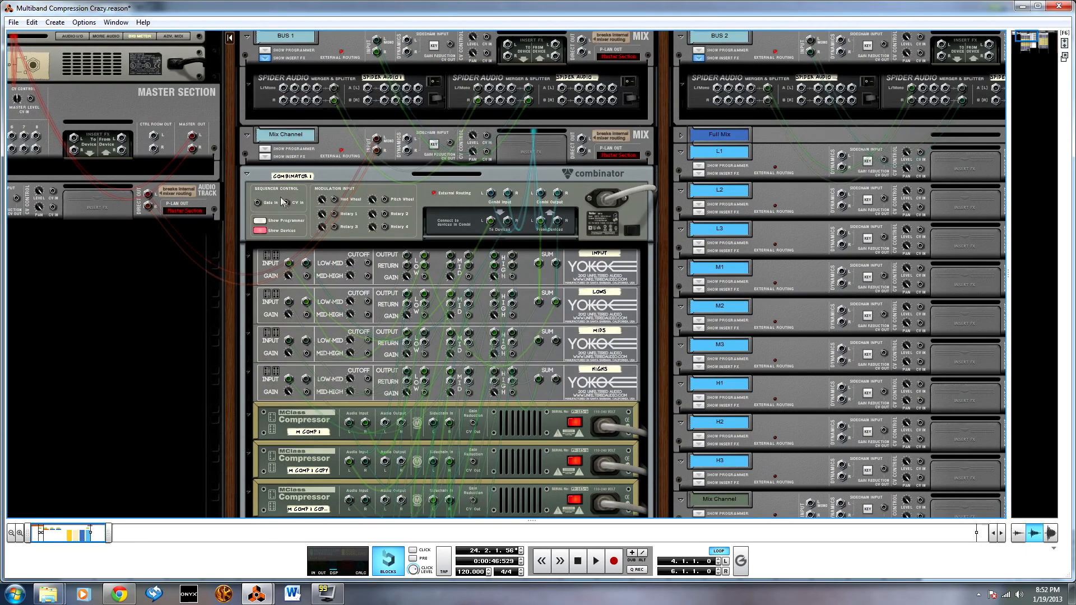
pyautogui.click(260, 231)
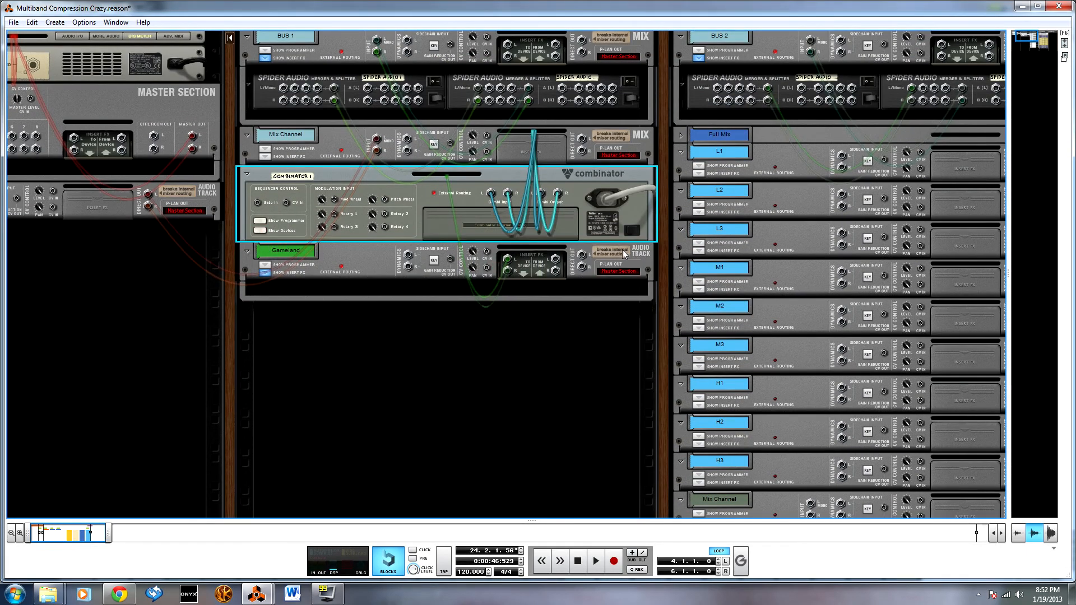
# Step: Review the recorded L1 to H3 band clips and the Gameland clips in the sequencer
pyautogui.press('F7')
pyautogui.scroll(-5, 704, 295)
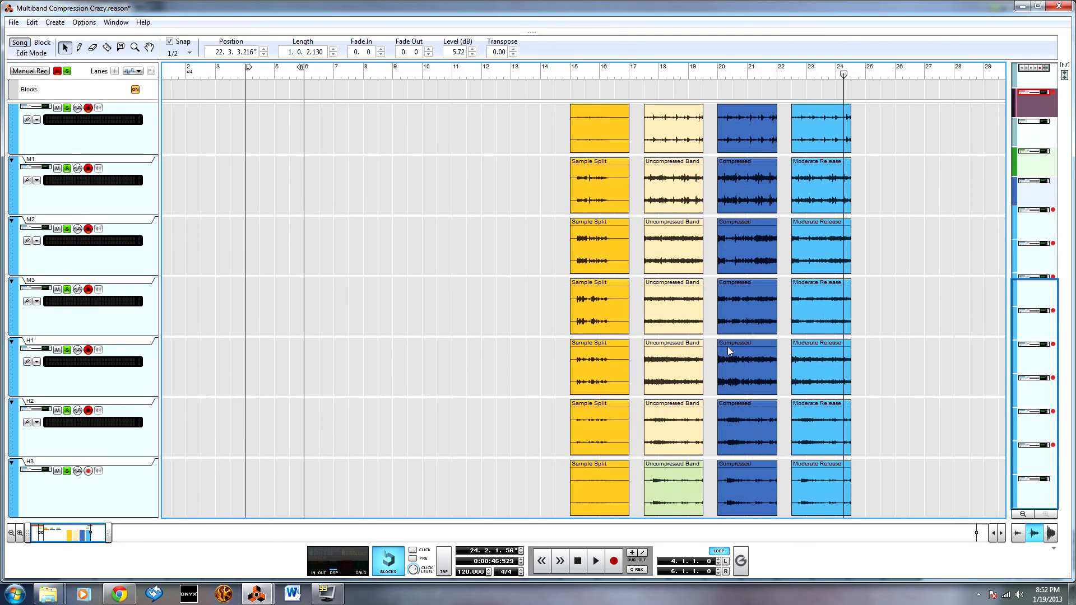
pyautogui.scroll(6, 725, 345)
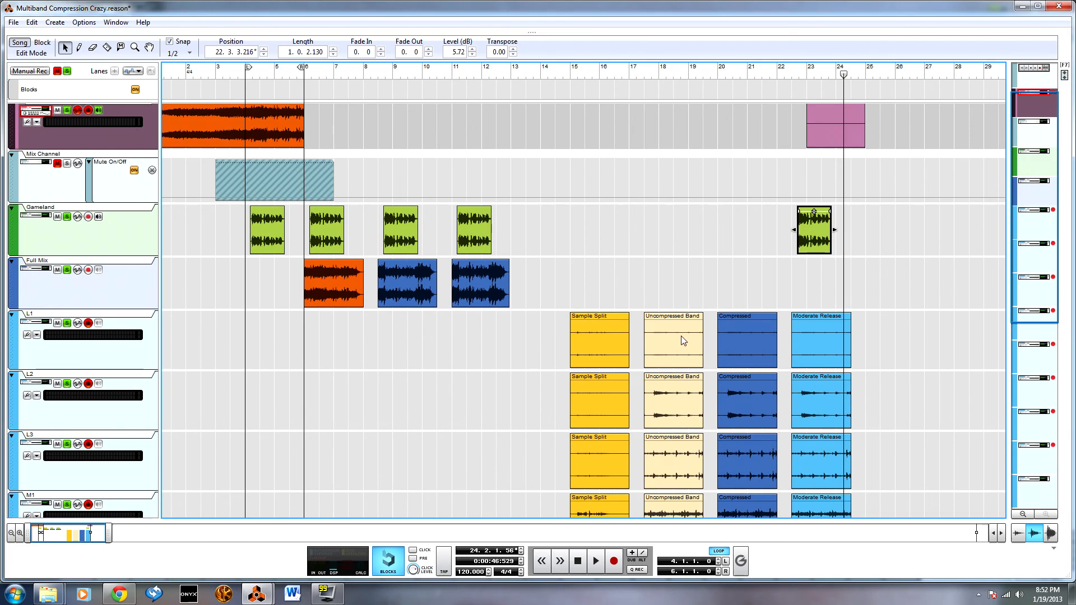
# Step: Return to the rack, examine the new Combinator's cabling from end to end and turn the rack to its front
pyautogui.press('F6')
pyautogui.moveTo(638, 336); pyautogui.dragTo(16, 294)
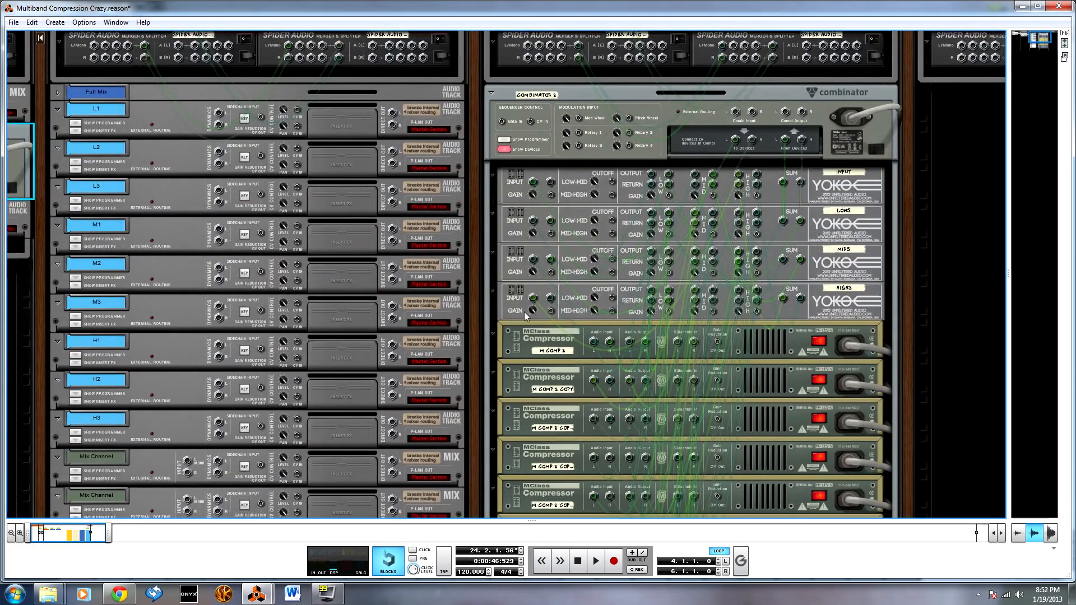
pyautogui.scroll(-10, 474, 271)
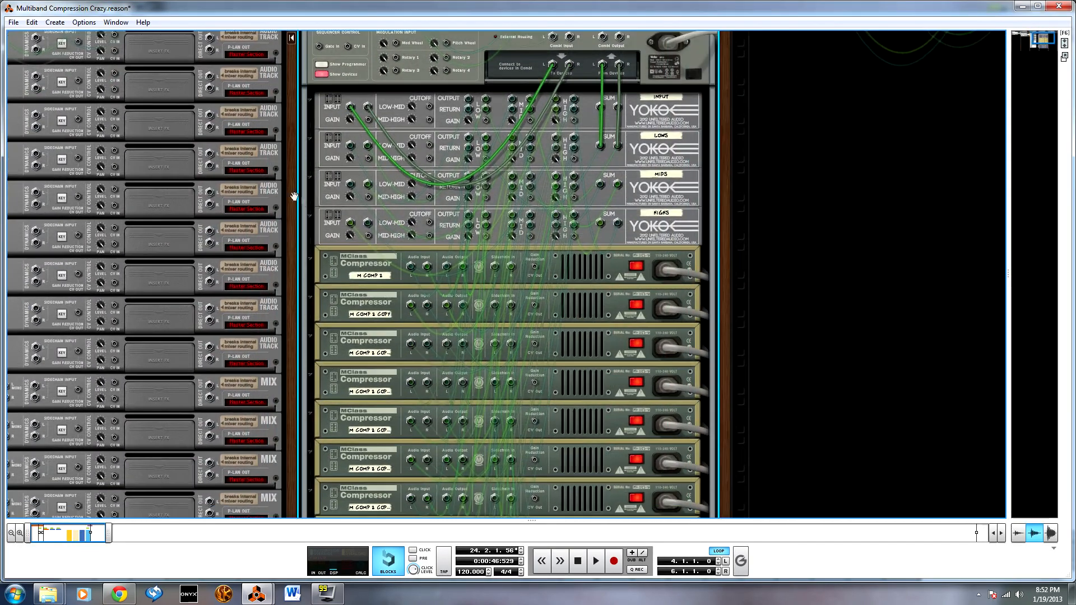
pyautogui.scroll(8, 340, 342)
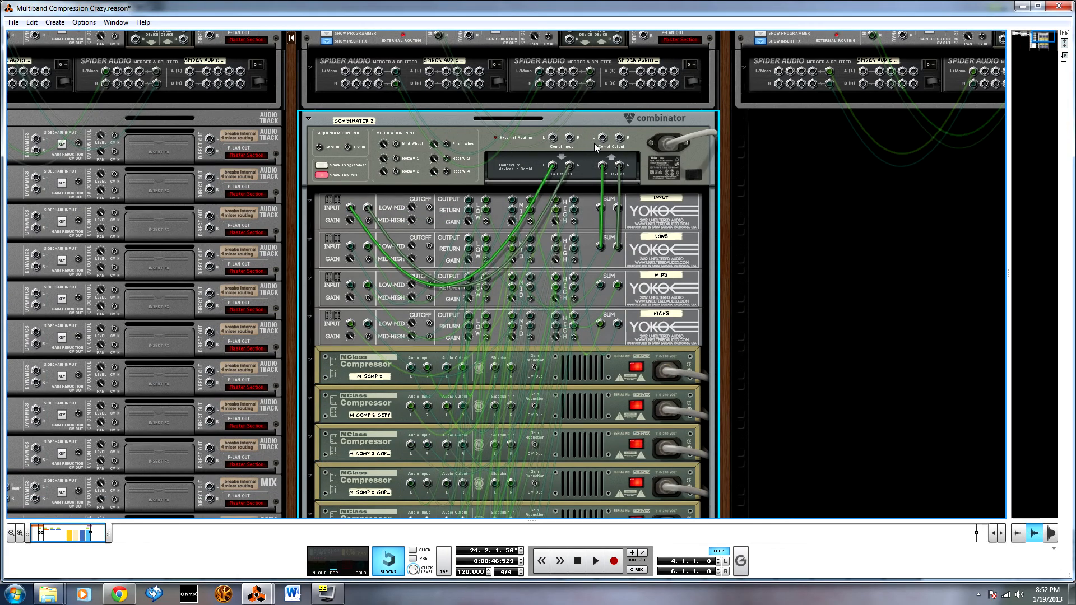
pyautogui.scroll(-8, 556, 296)
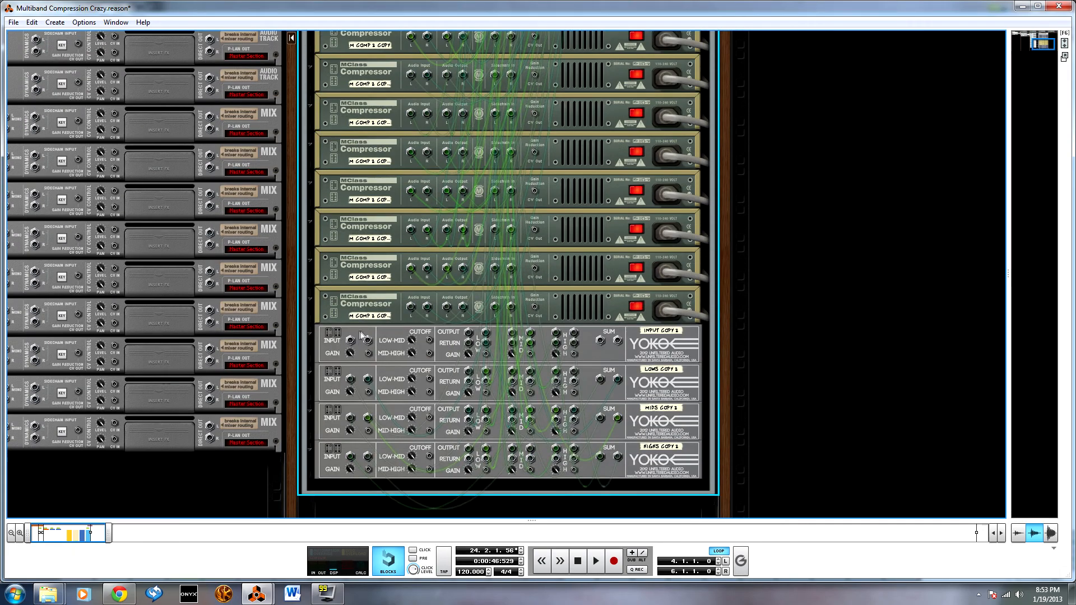
pyautogui.press('Tab')
pyautogui.press('Tab')
pyautogui.moveTo(292, 254); pyautogui.dragTo(348, 433)
pyautogui.moveTo(343, 169); pyautogui.dragTo(378, 408)
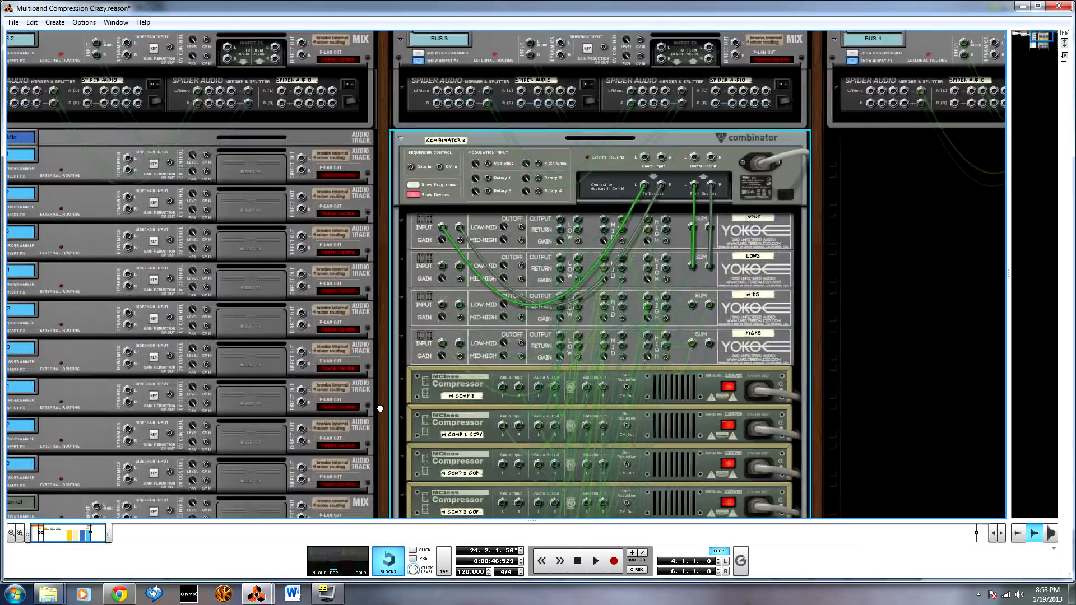
pyautogui.moveTo(382, 201); pyautogui.dragTo(377, 295)
pyautogui.press('Tab')
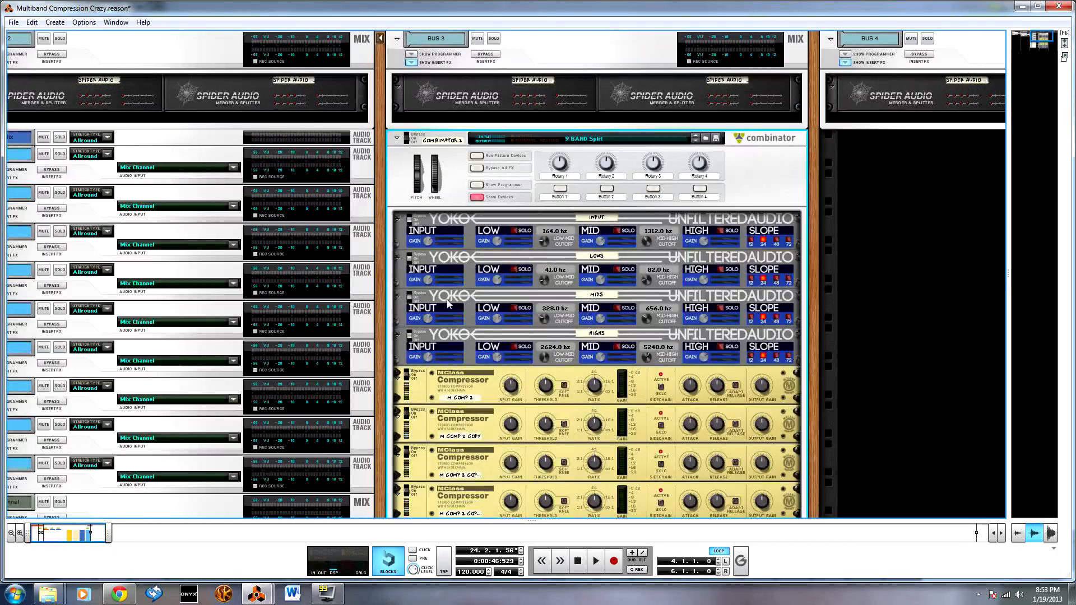
# Step: Place the song position at 22.3.1, the start of the Moderate Release clips in the sequencer
pyautogui.press('F7')
pyautogui.scroll(-3, 584, 318)
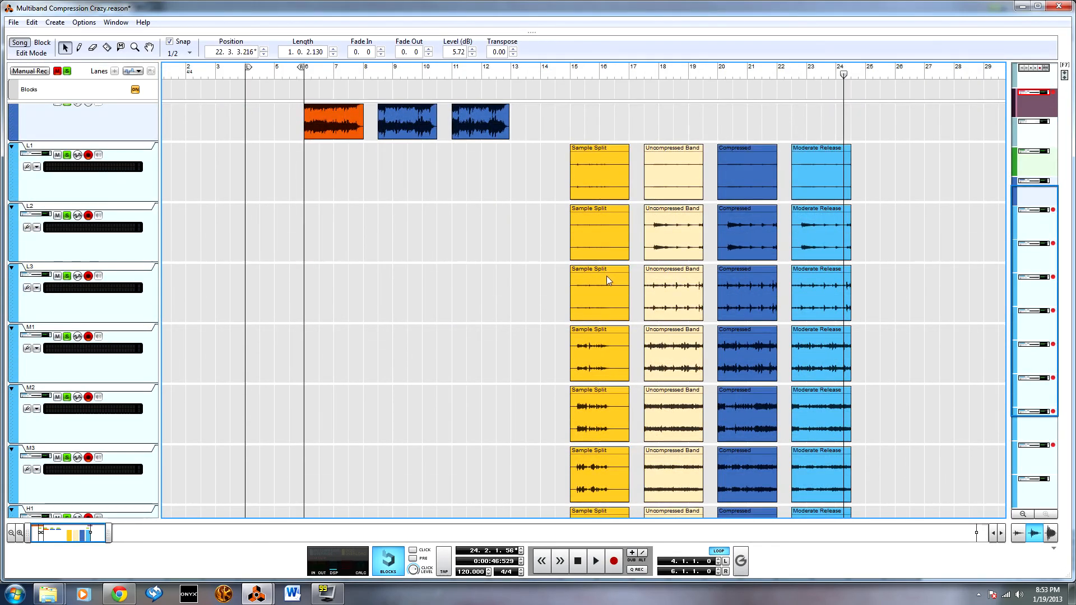
pyautogui.scroll(-2, 606, 276)
pyautogui.scroll(8, 595, 279)
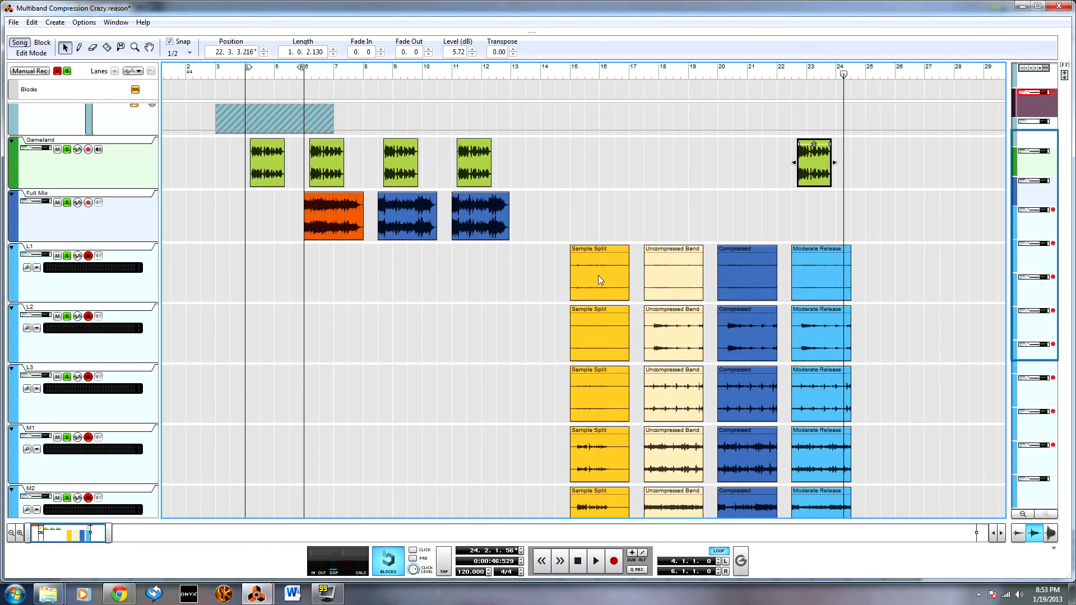
pyautogui.click(791, 75)
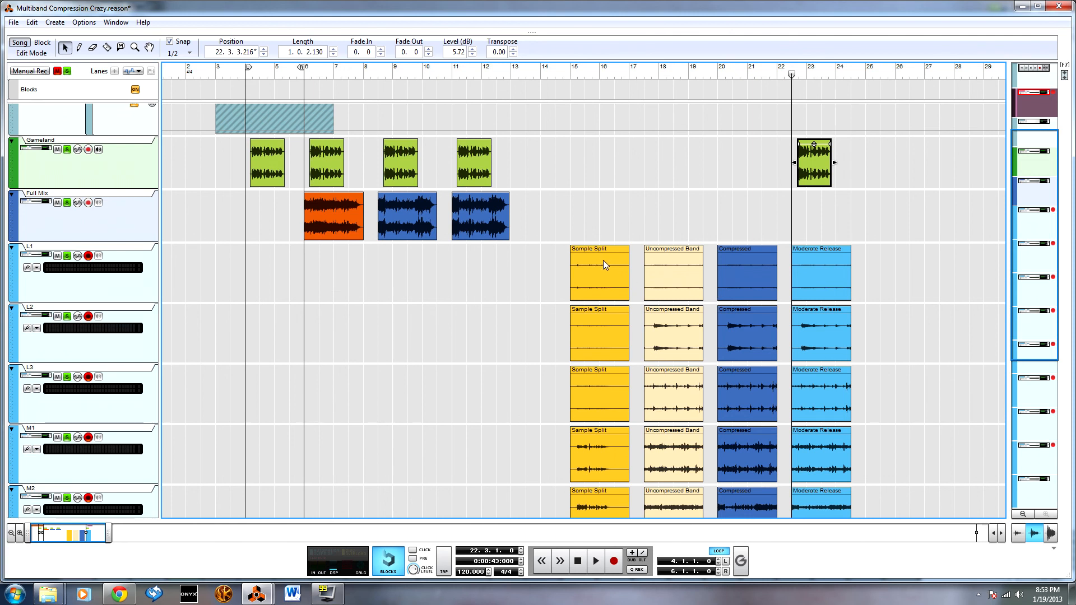
# Step: Show the rack full-size and look over the splitters and nine compressors on the 9 BAND Split Combinator's front
pyautogui.press('F6')
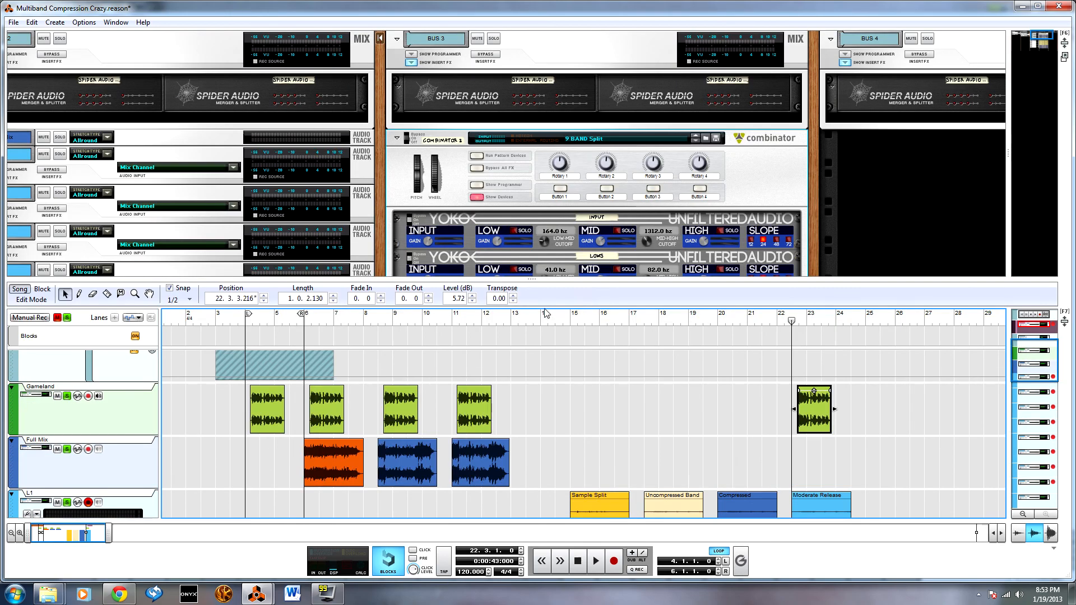
pyautogui.press('F7')
pyautogui.scroll(-8, 576, 377)
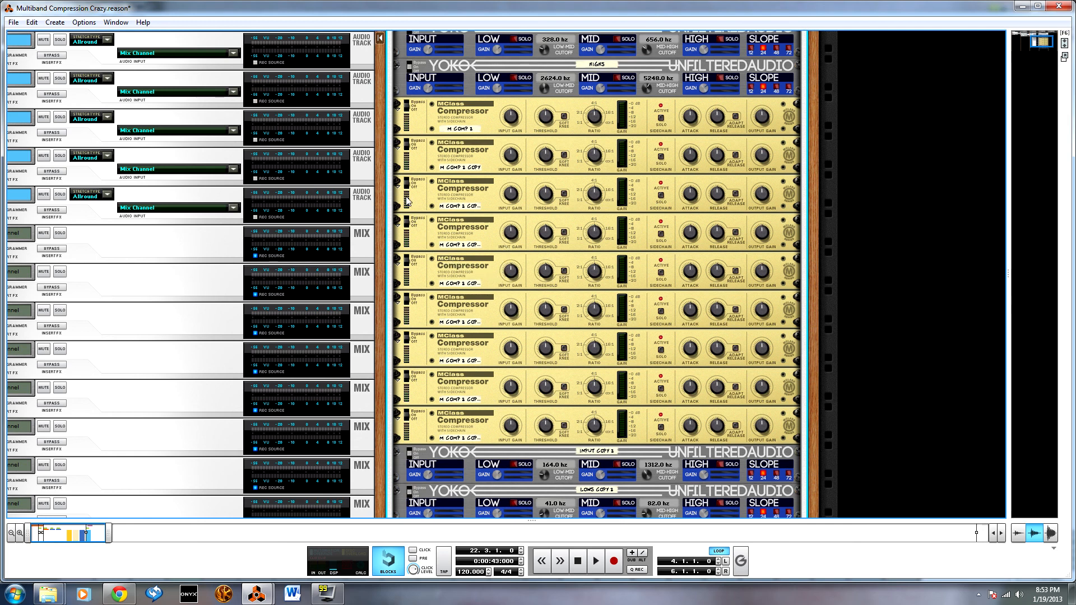
pyautogui.scroll(5, 407, 201)
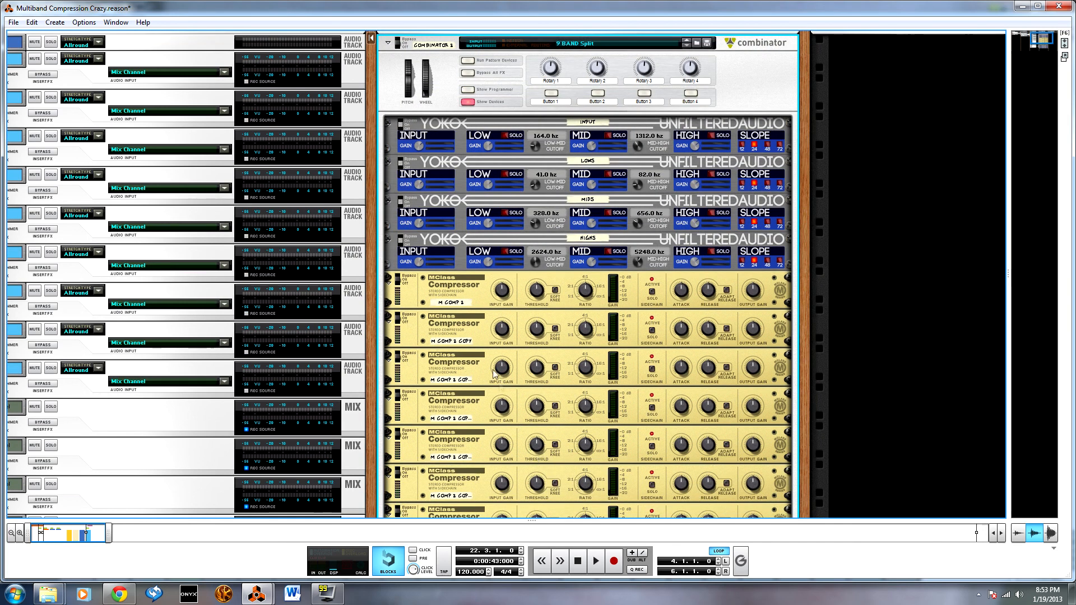